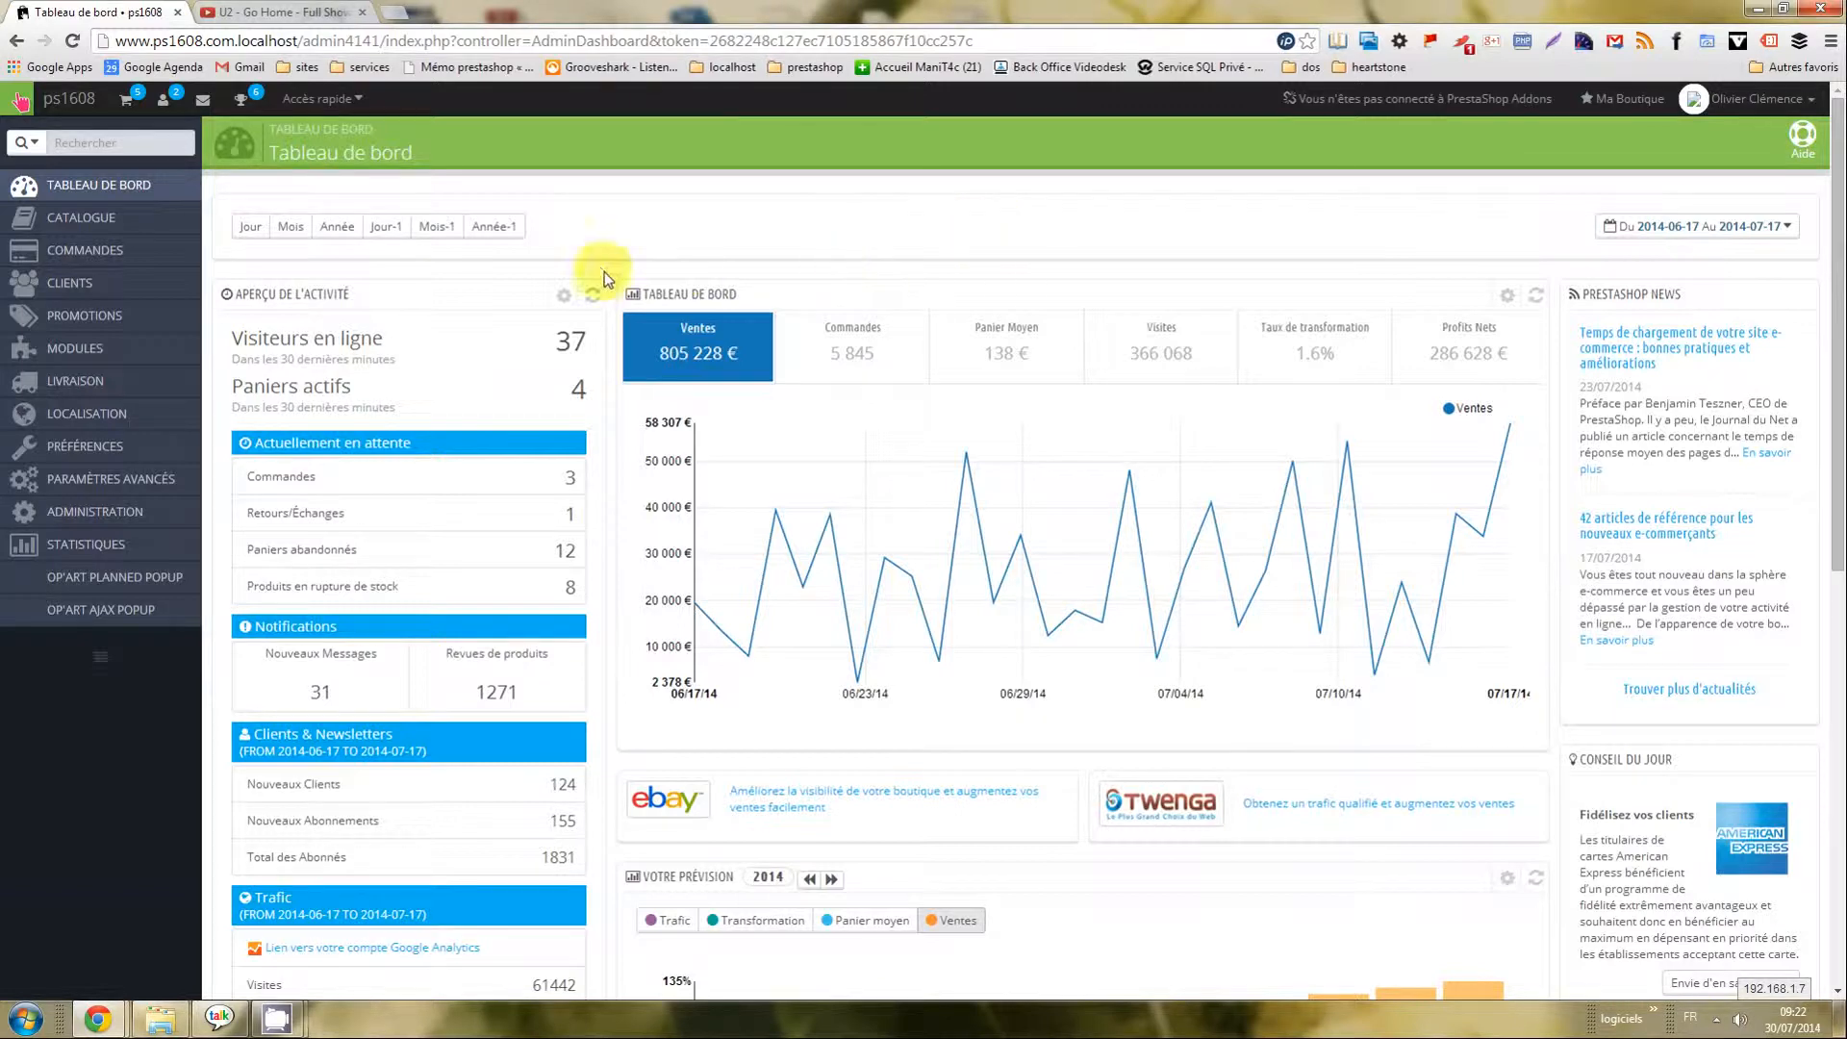
Switch to YouTube and copy the iframe embed code of the "U2 - Go Home - Full Show" video.
left_click(255, 13)
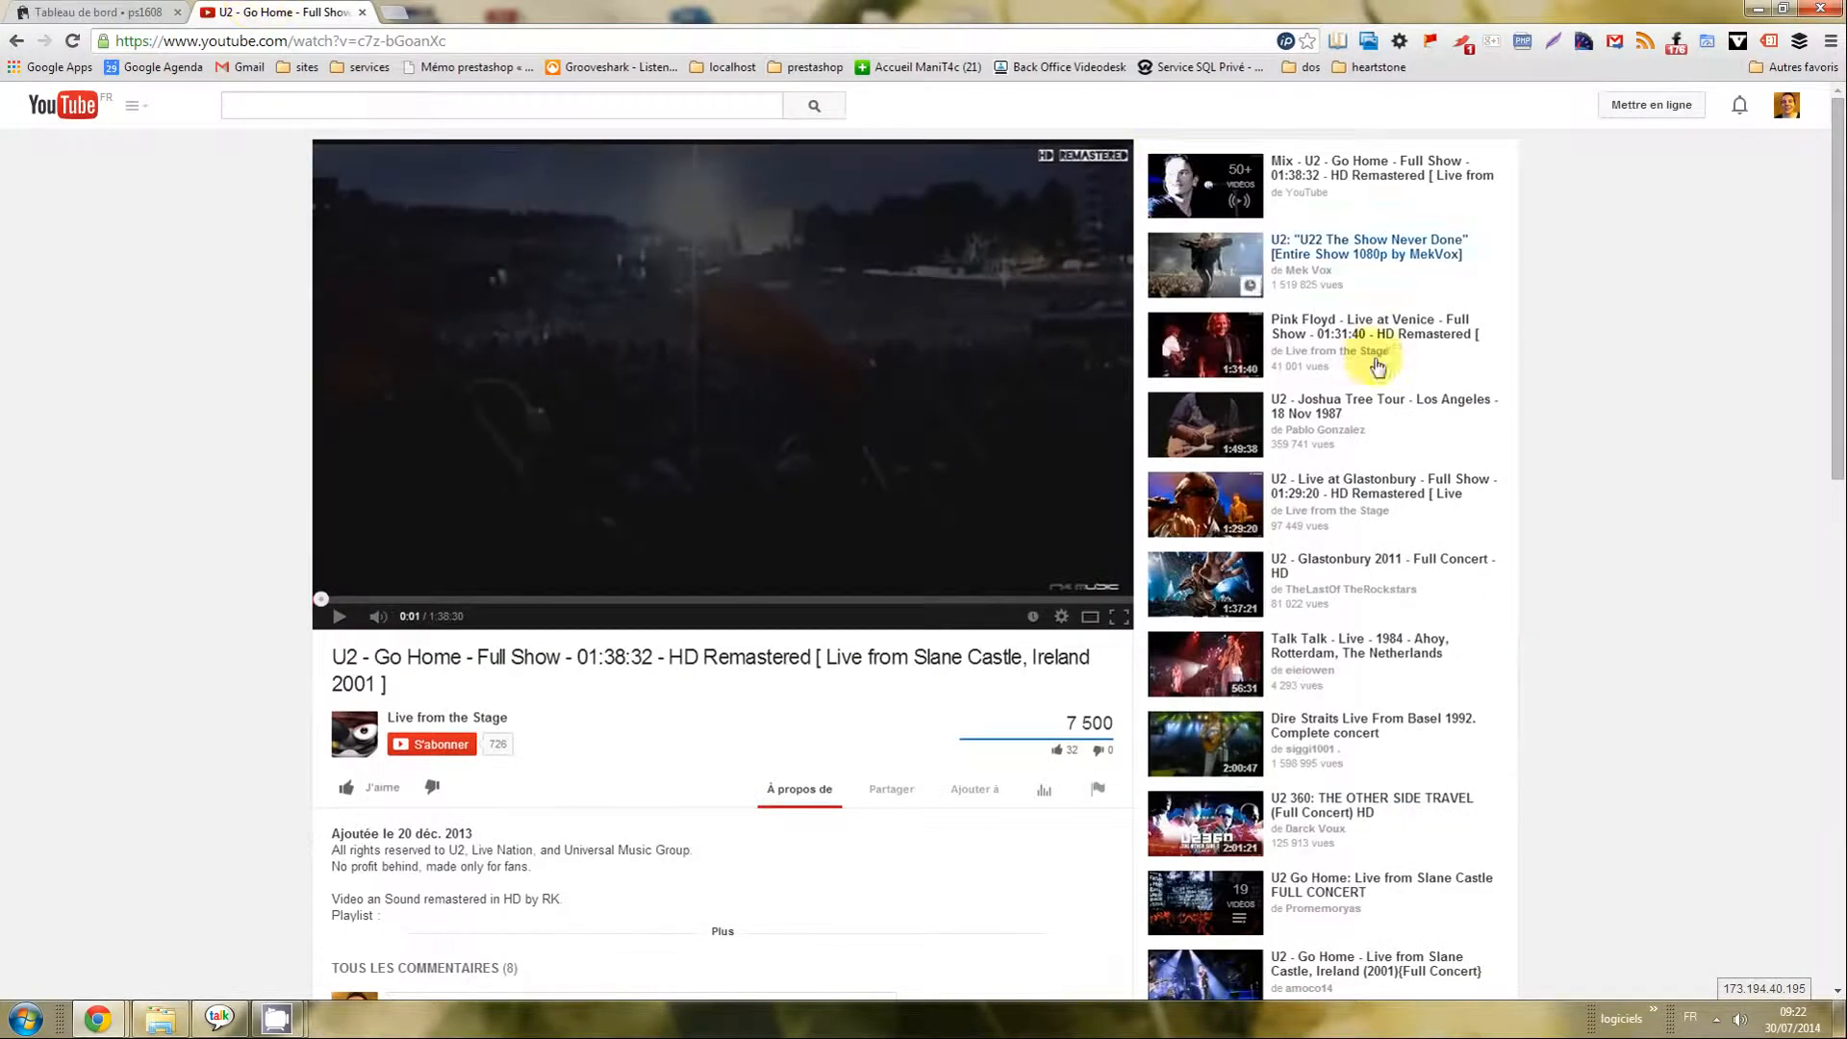
scroll(770, 683, "down", 2)
left_click(890, 596)
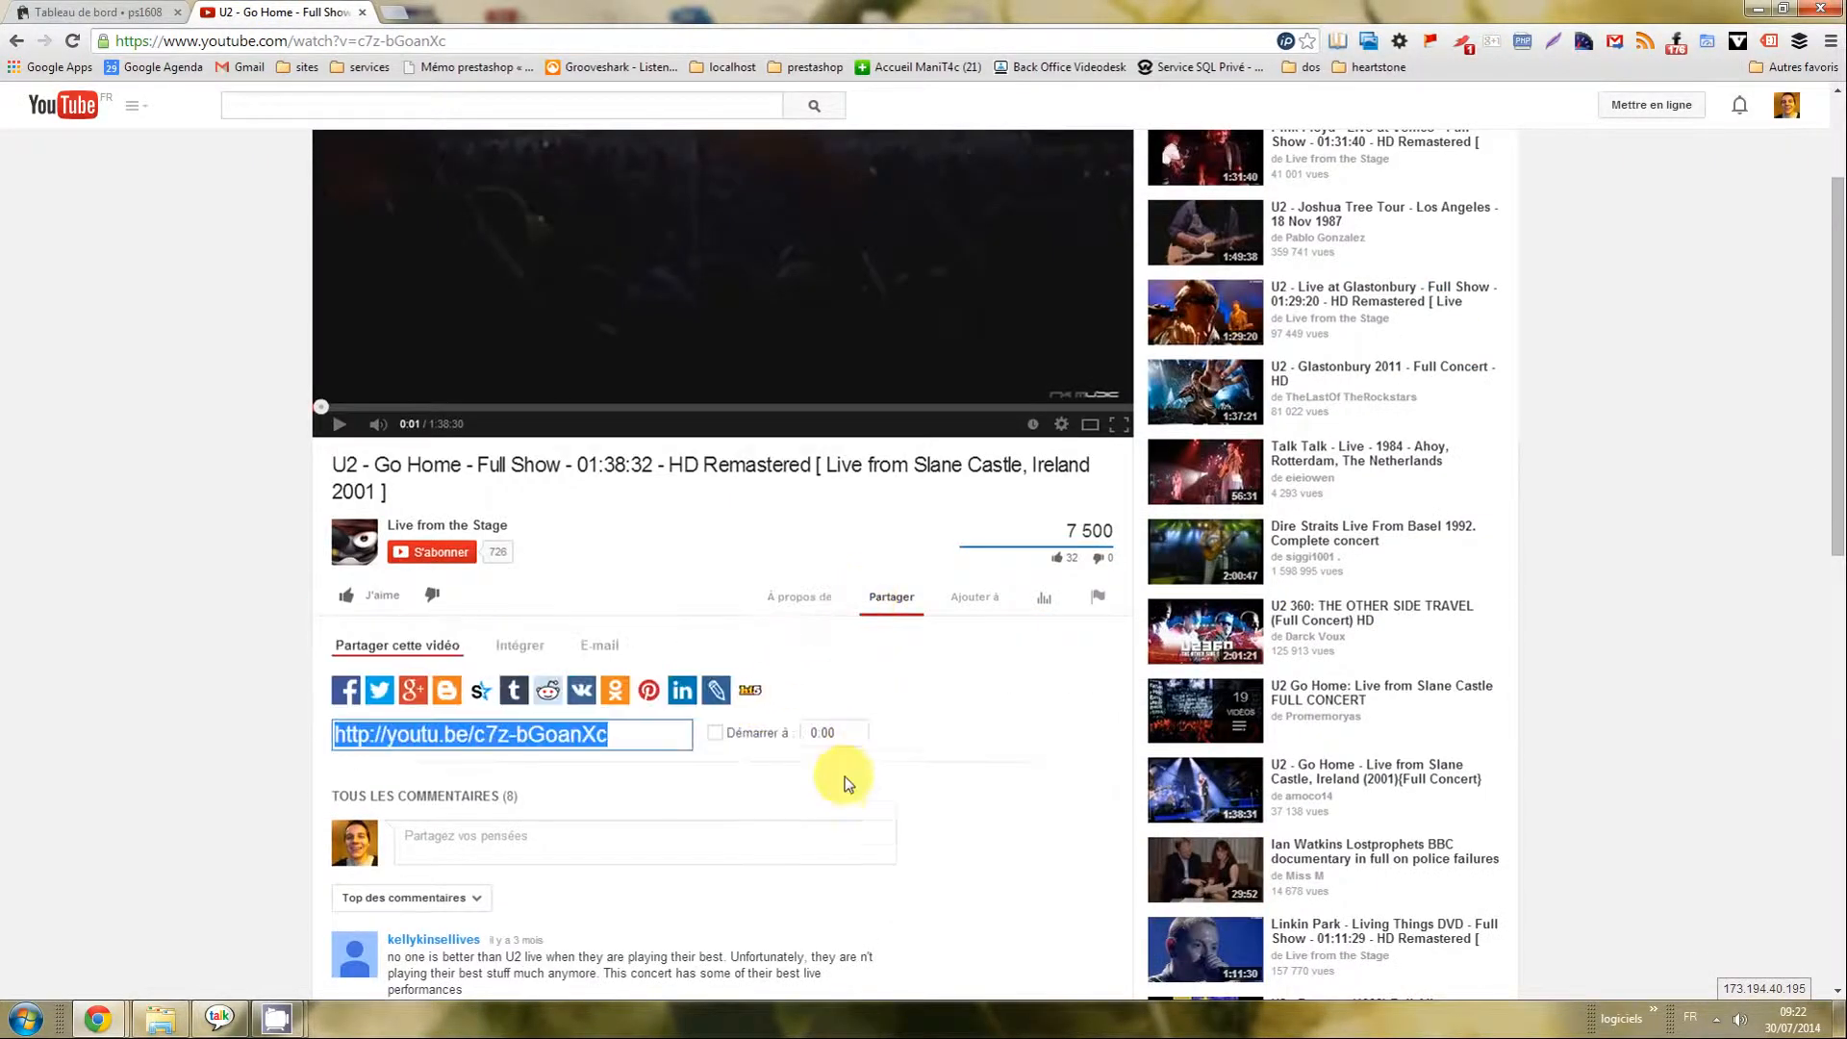
left_click(519, 646)
key("ctrl+c")
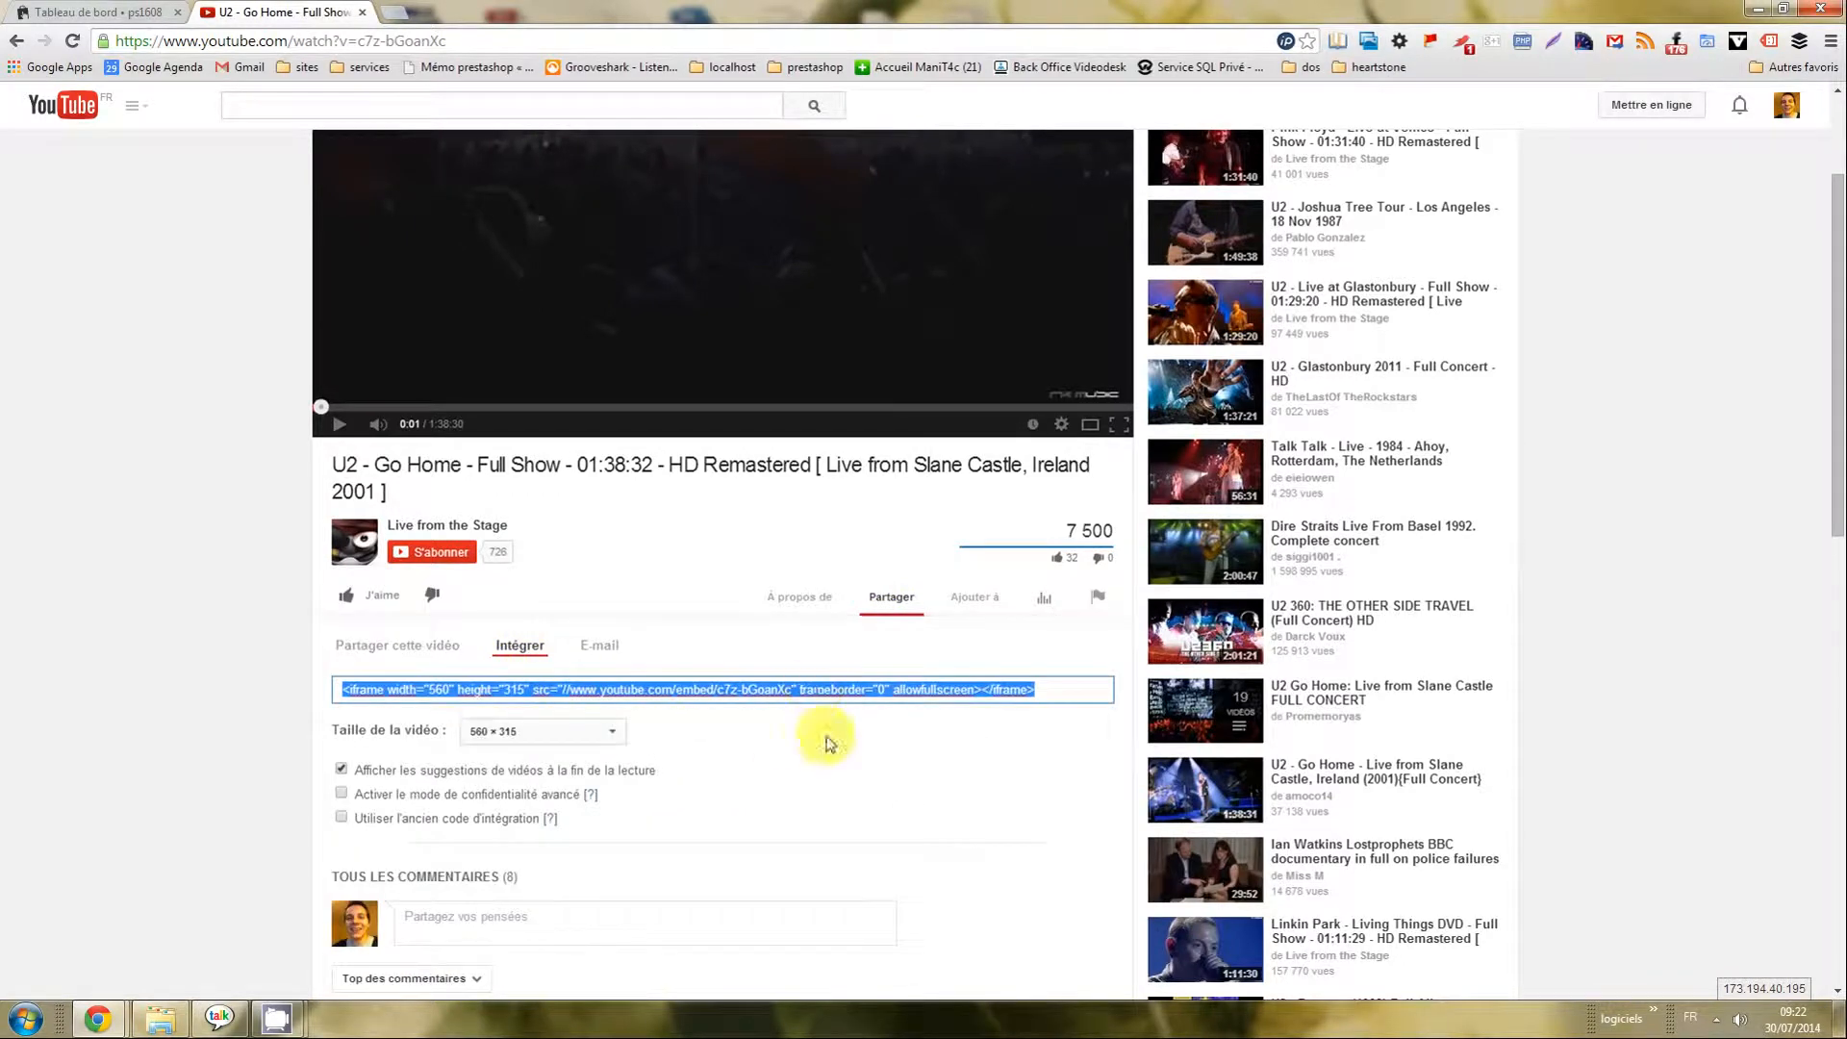
right_click(902, 695)
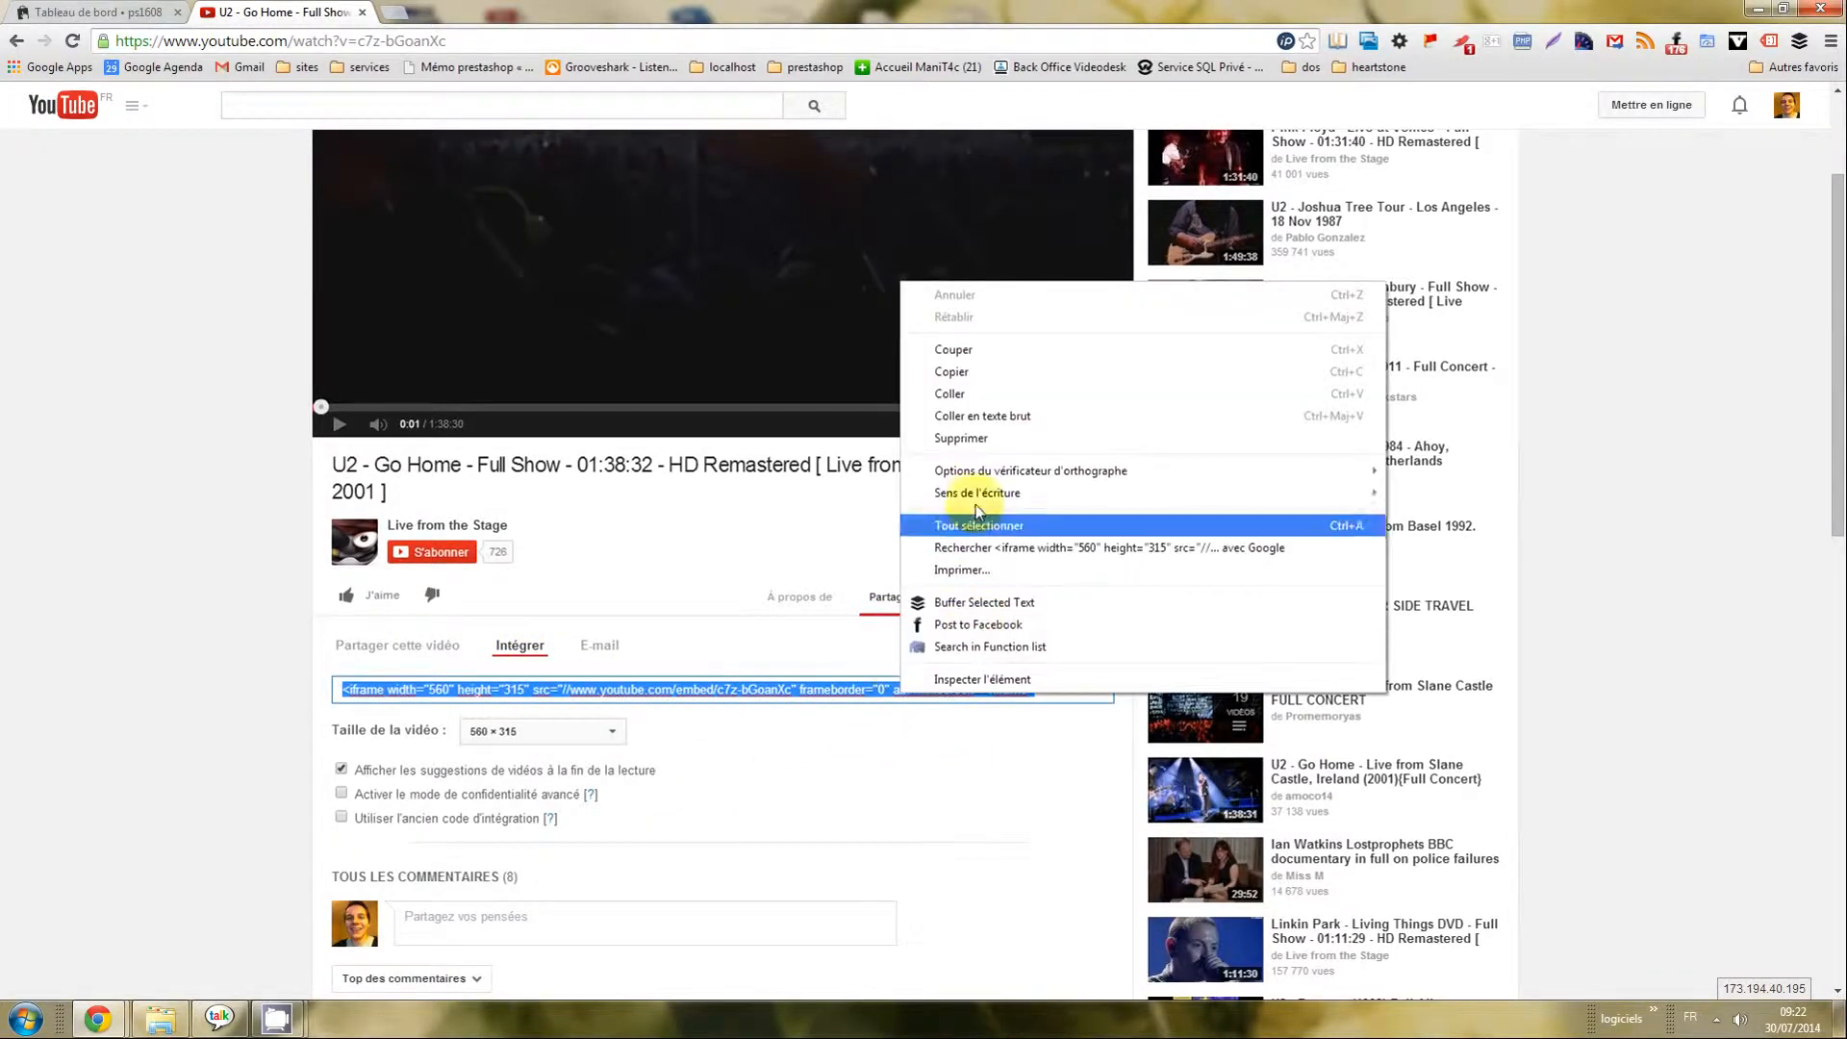
left_click(973, 372)
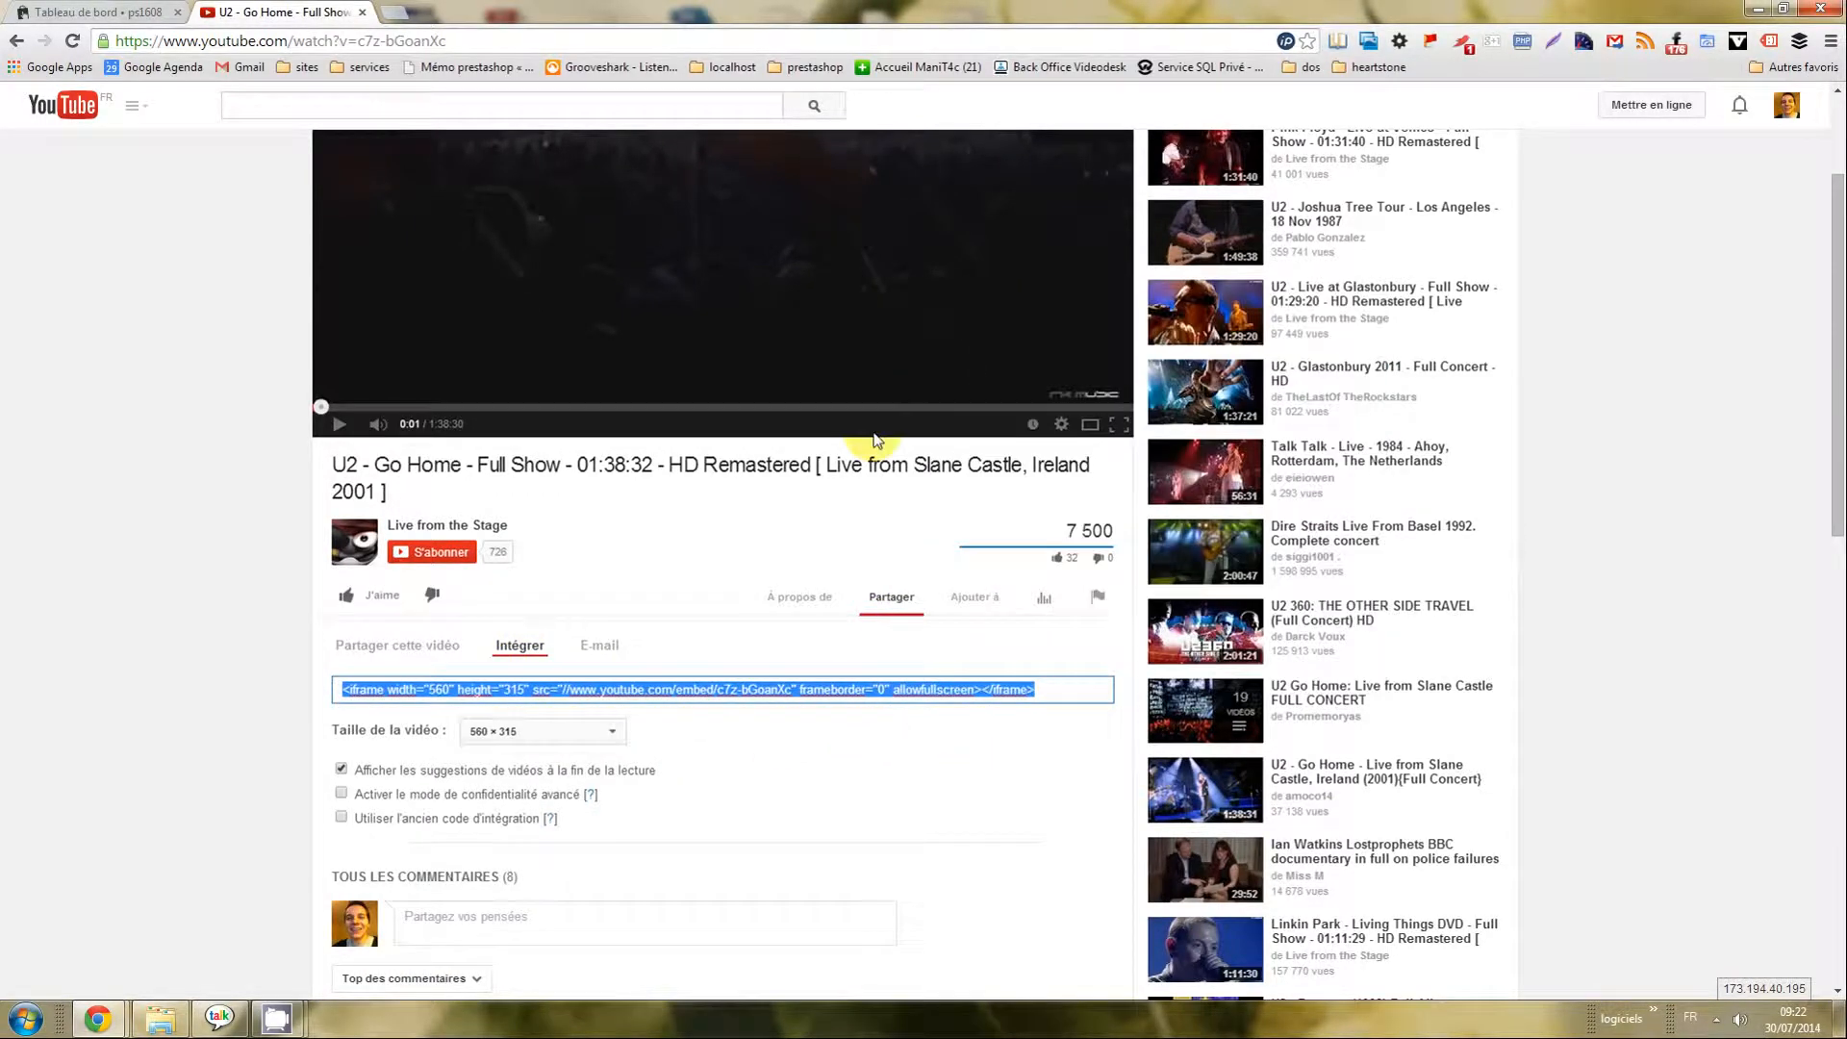
Return to the PrestaShop back office and add a new Op'Art Ajax Popup titled "Vidéo reponsive".
left_click(124, 14)
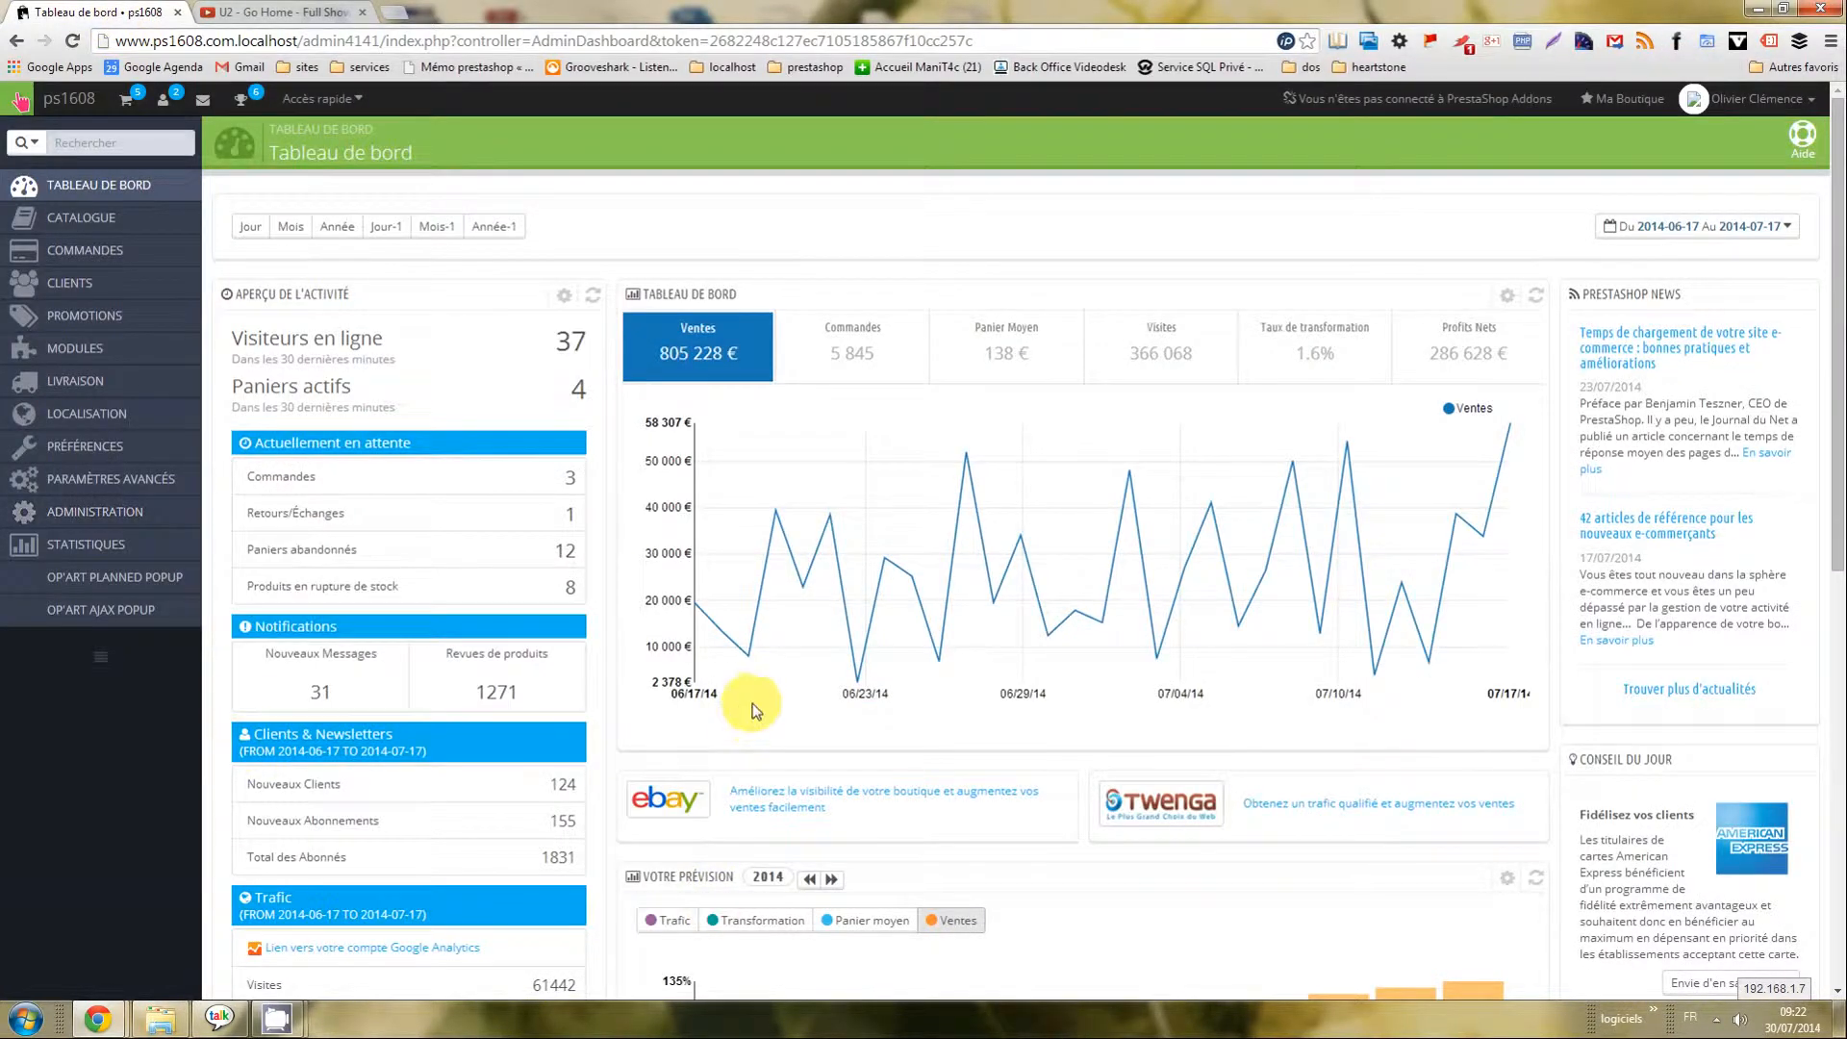
left_click(240, 620)
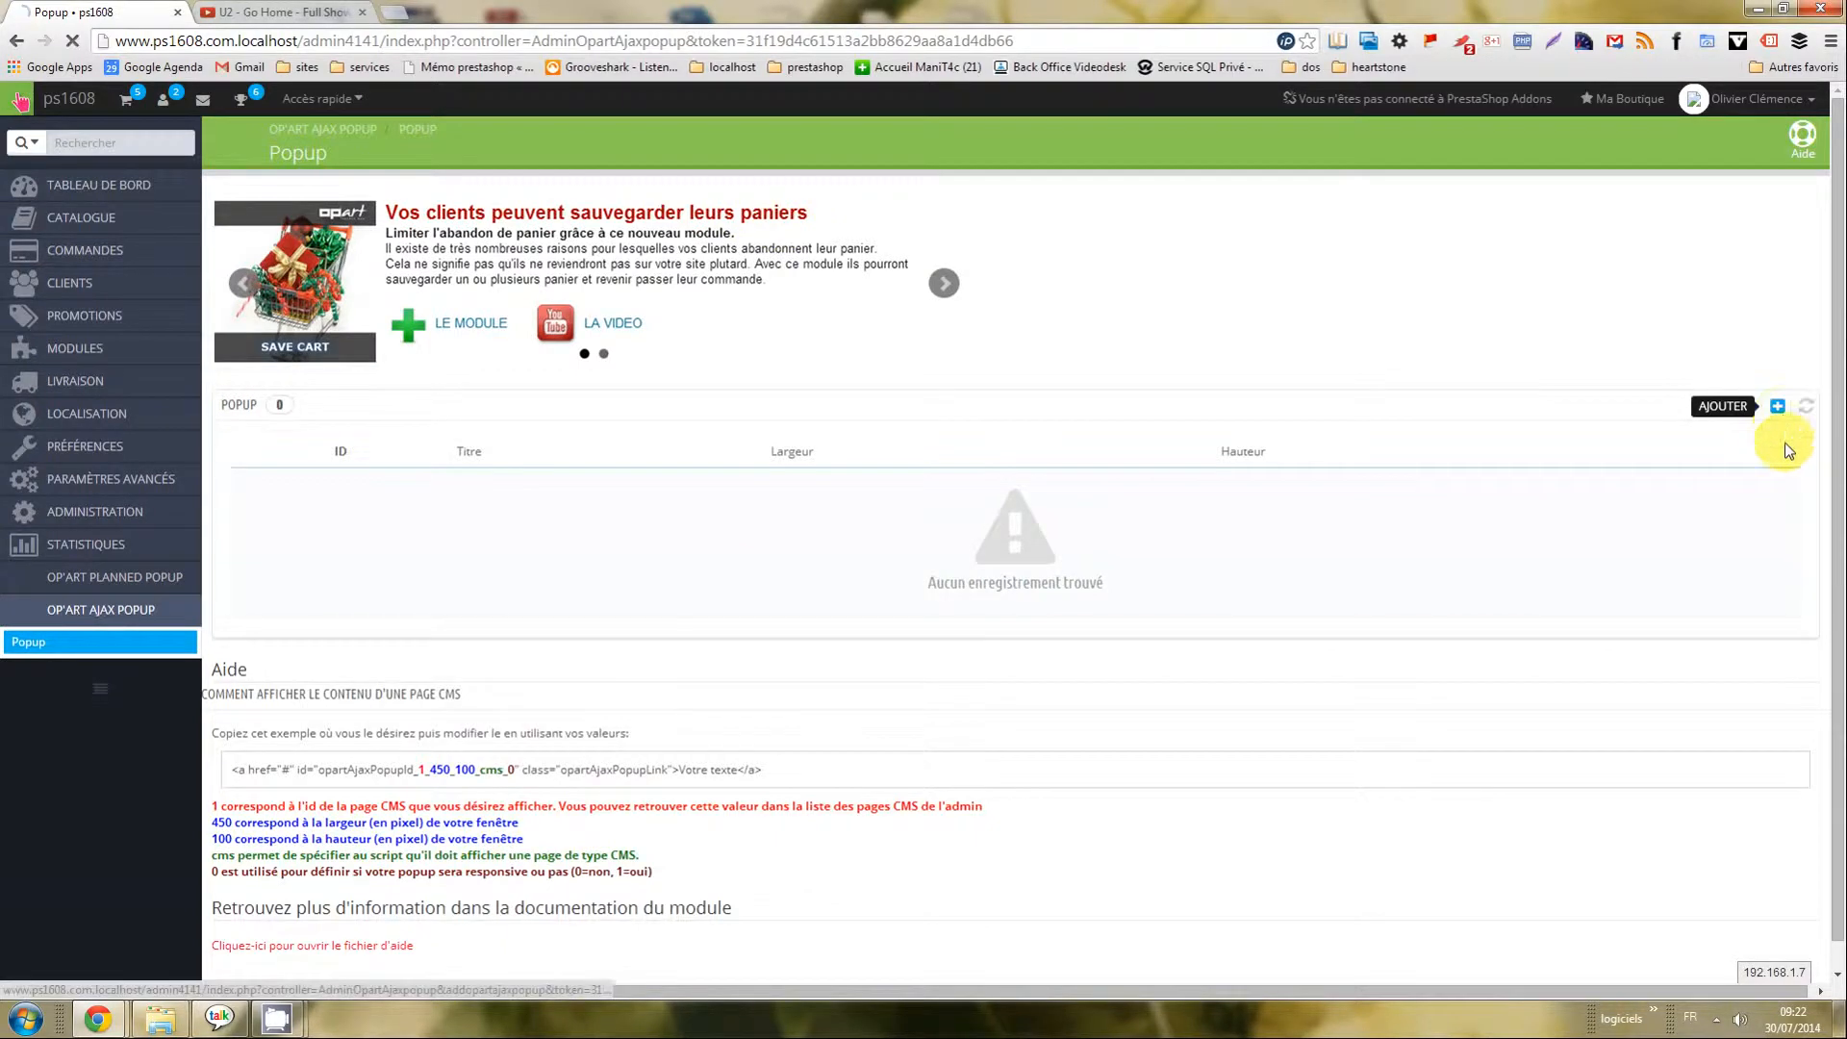
left_click(1777, 406)
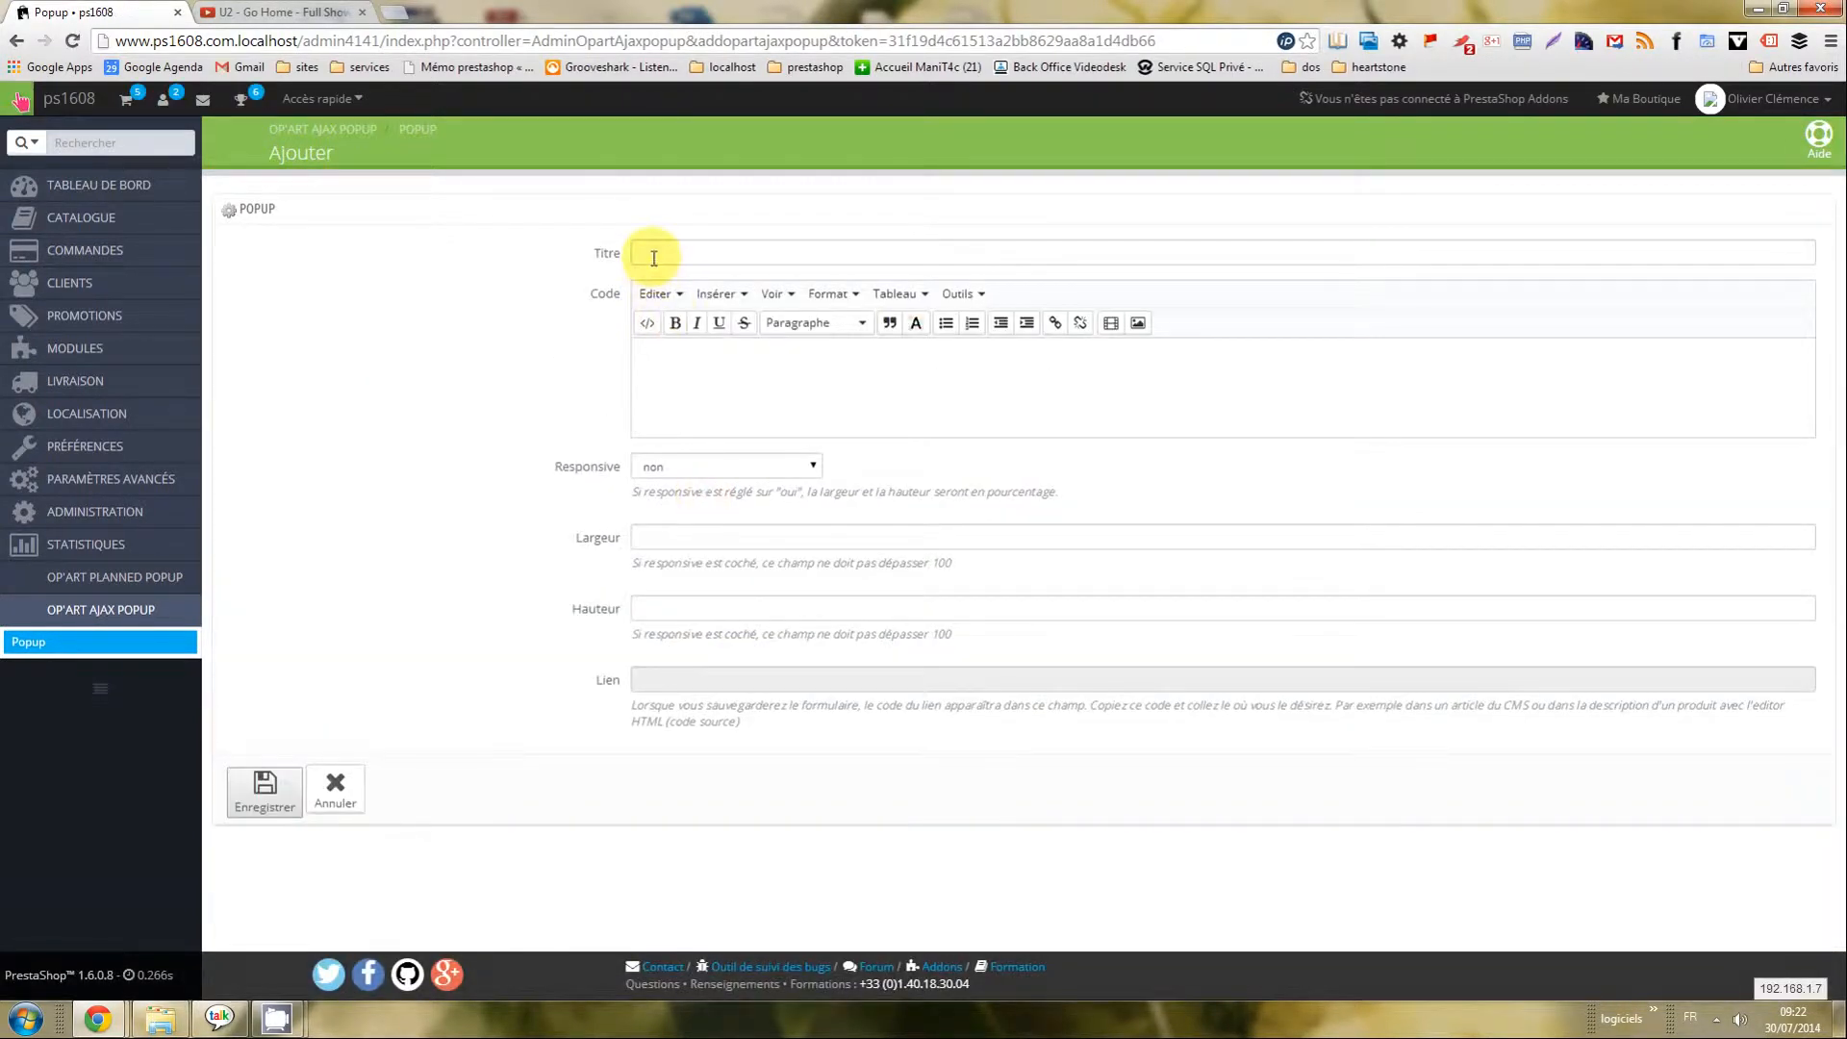
left_click(651, 253)
type("Vi")
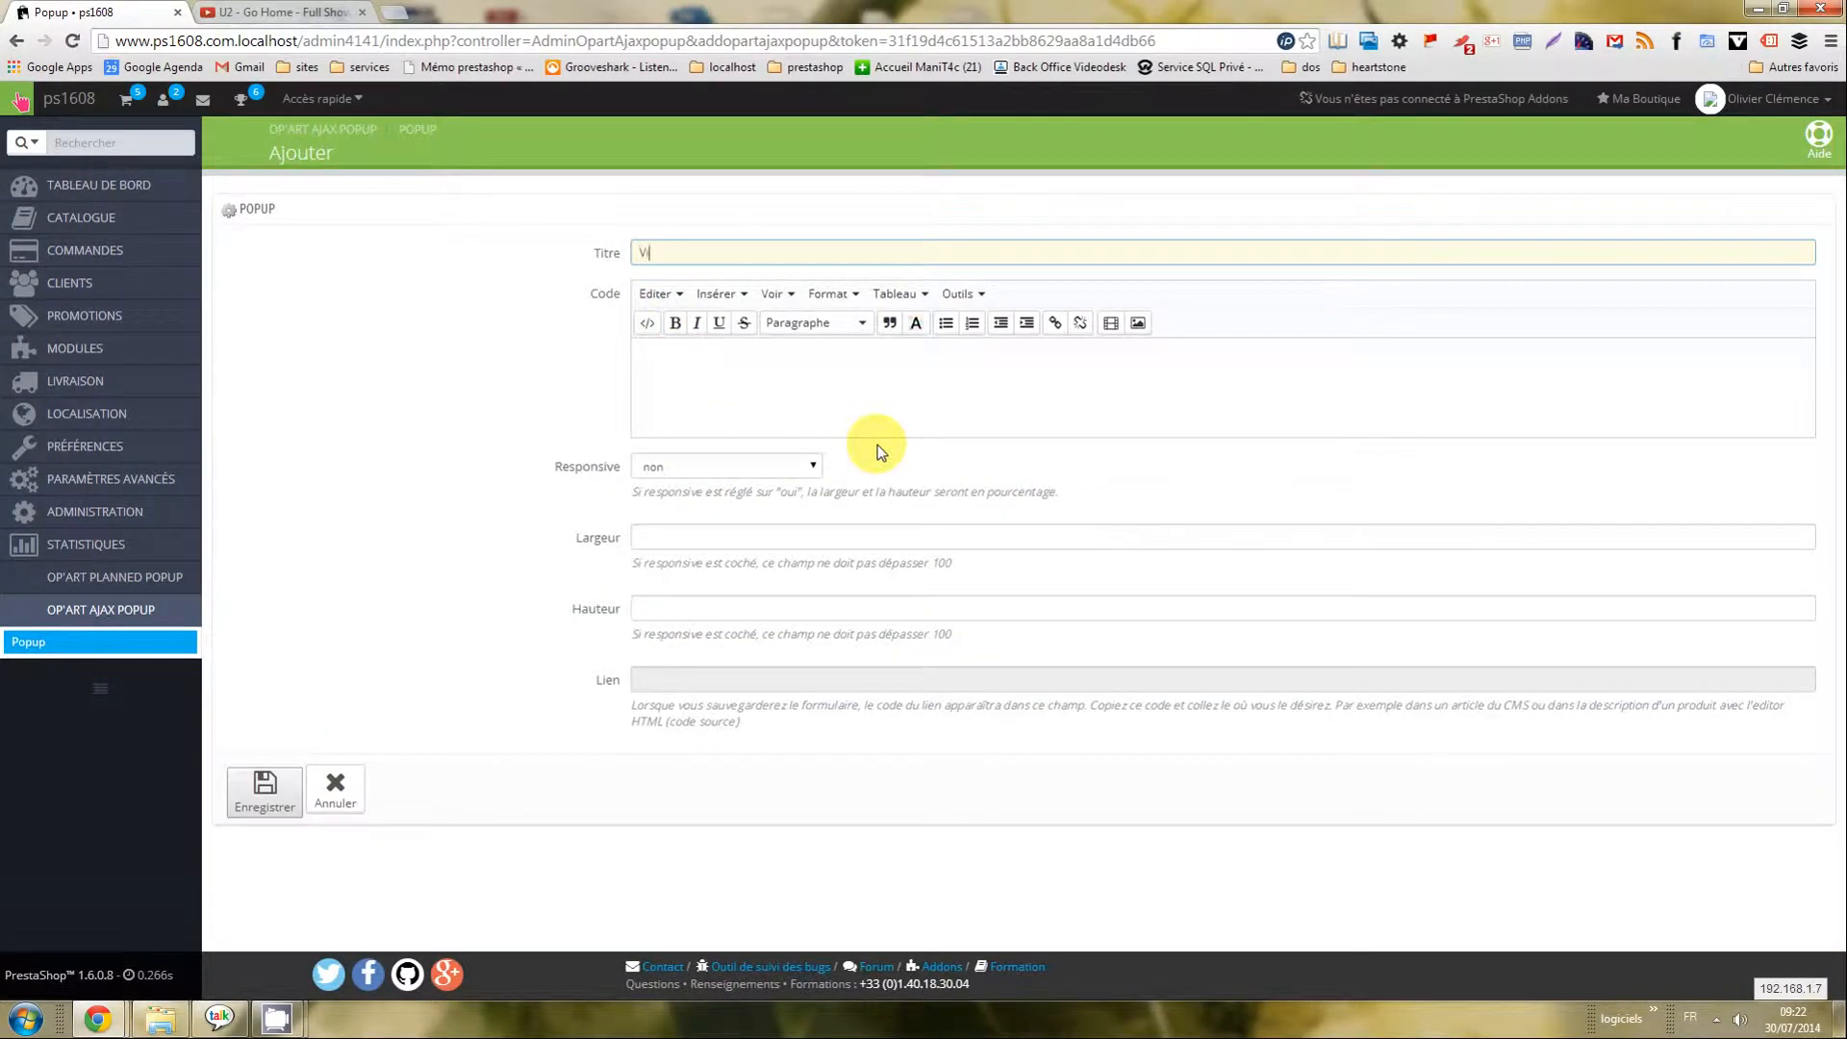
type("déo reponsive")
Insert the copied YouTube iframe code into the popup's source code and apply it.
left_click(875, 394)
left_click(647, 323)
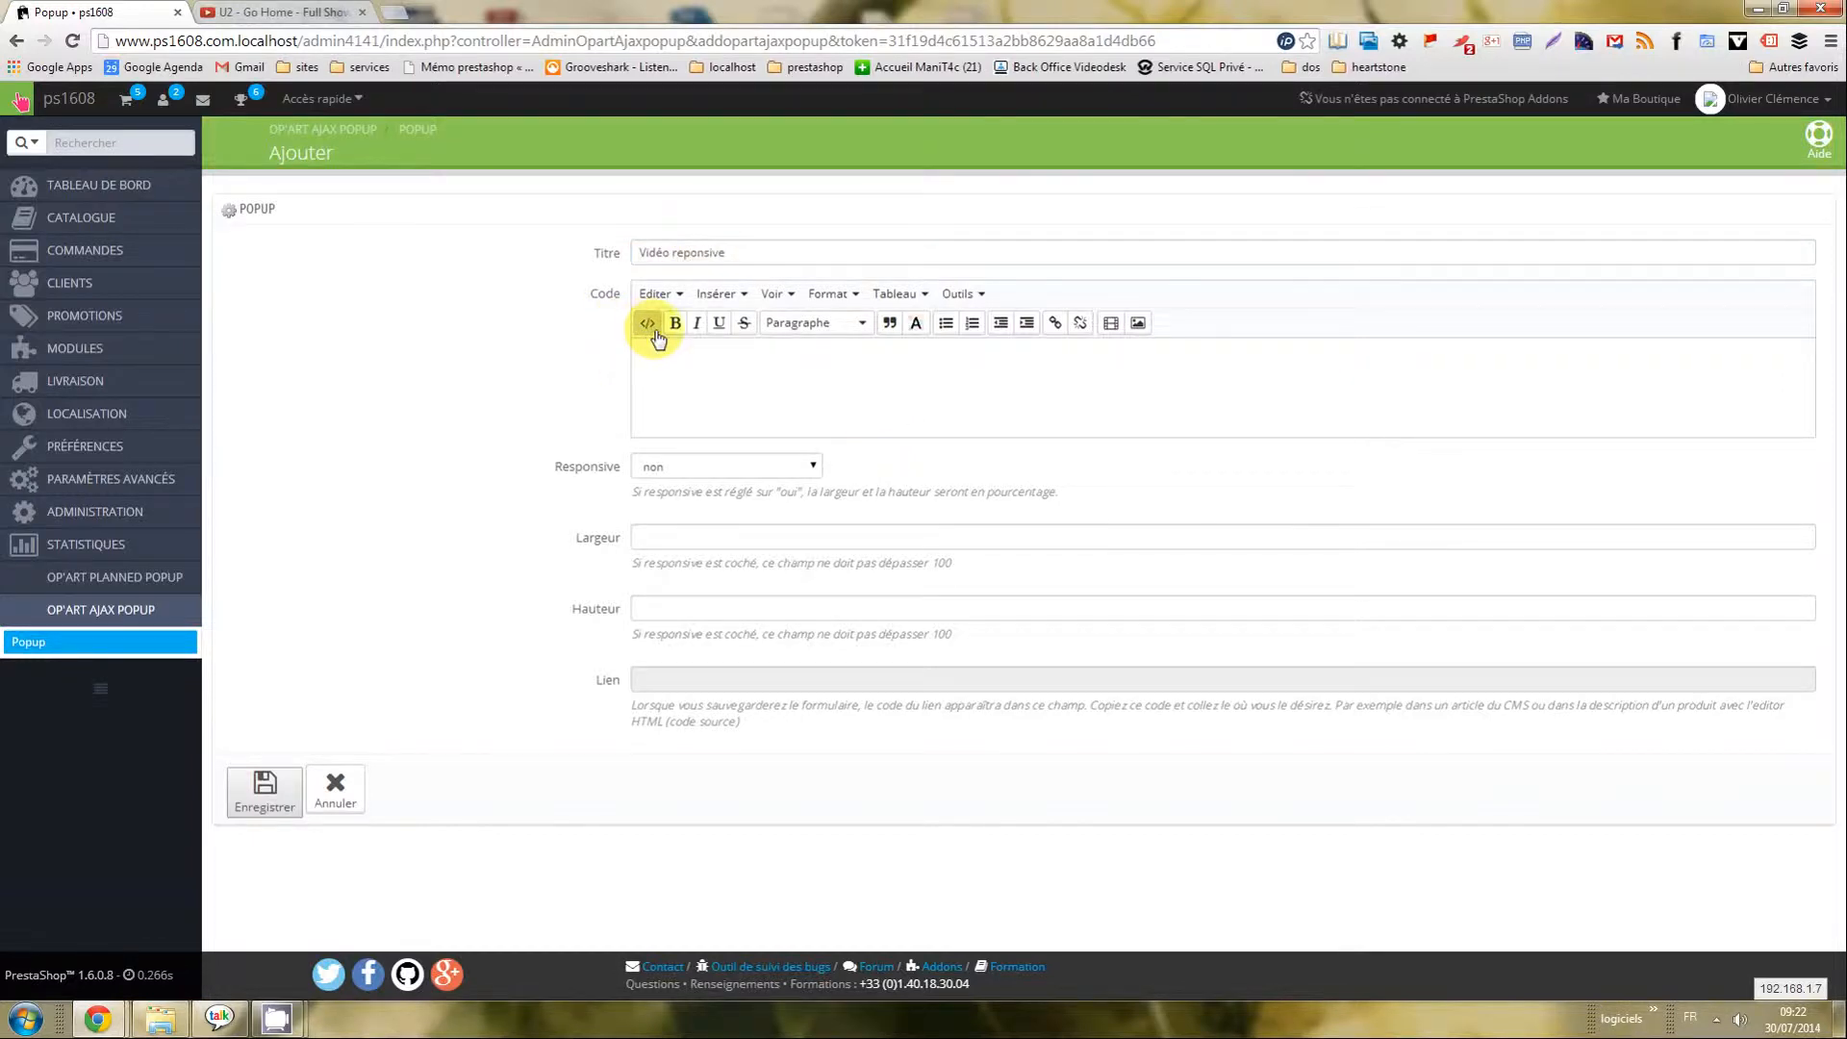
key("ctrl+v")
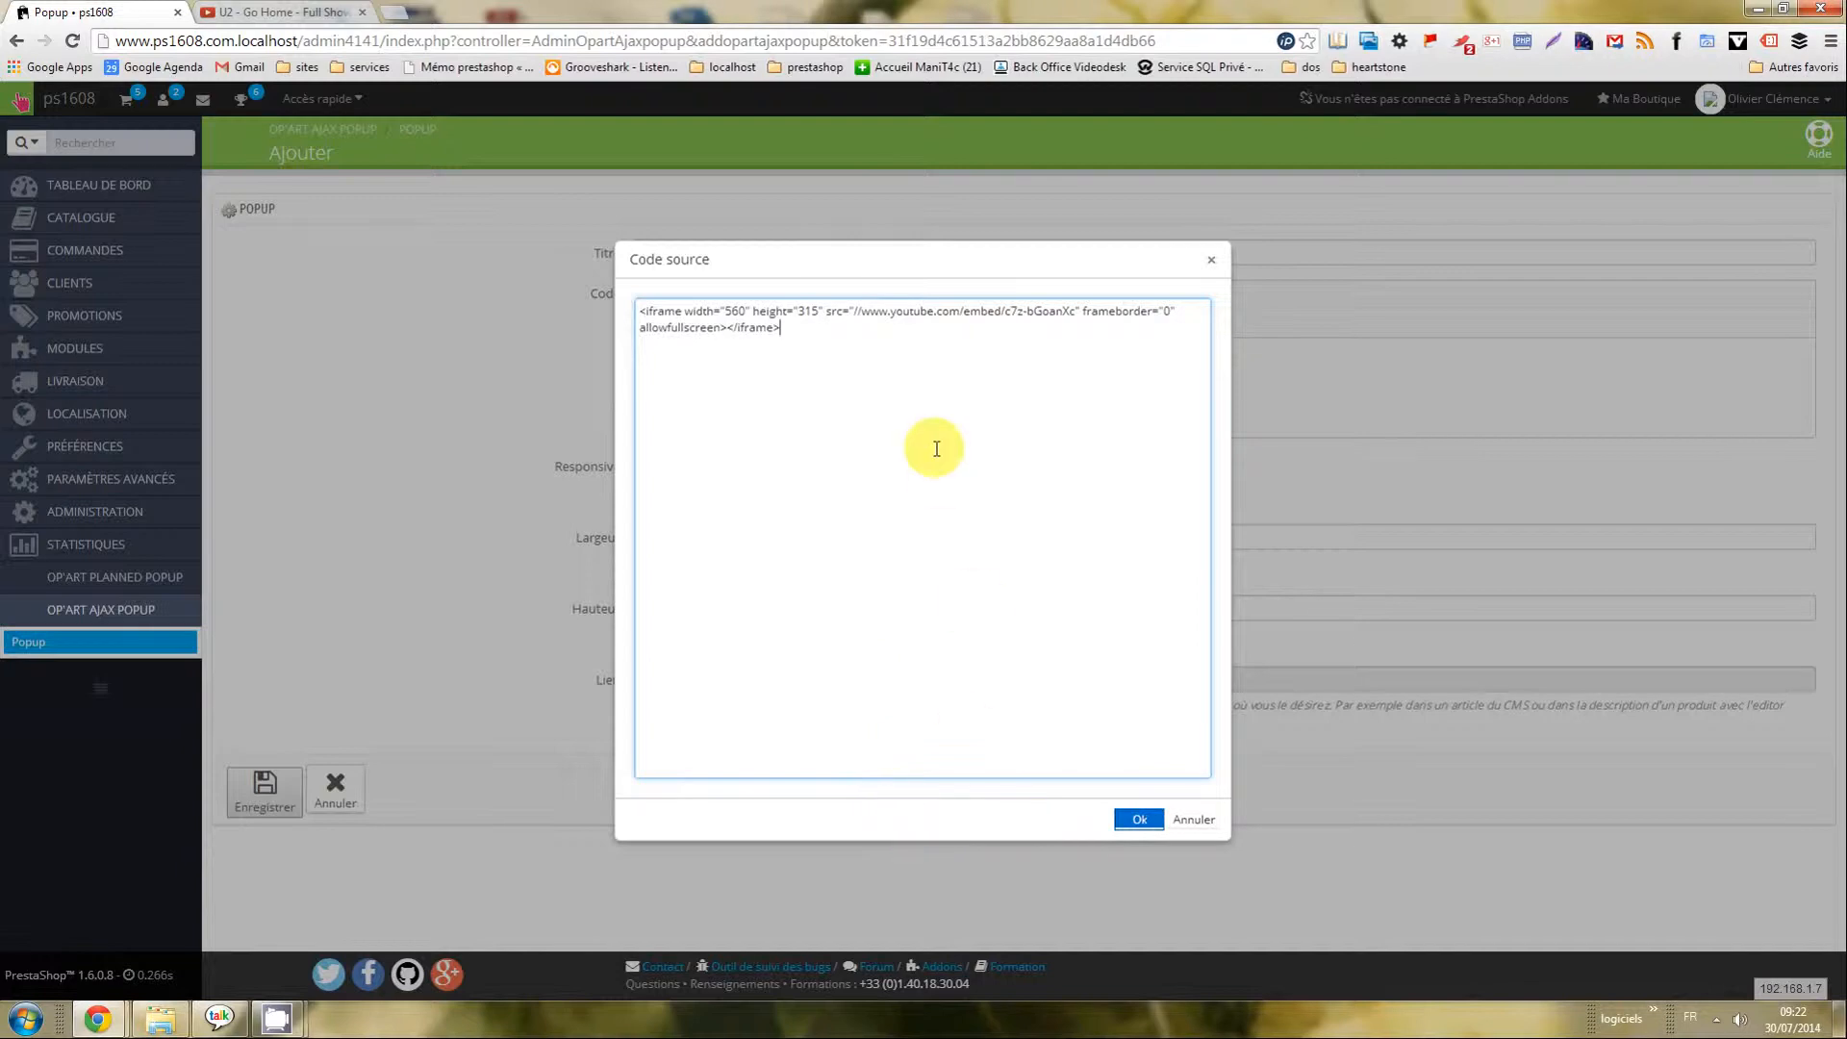
left_click(1154, 822)
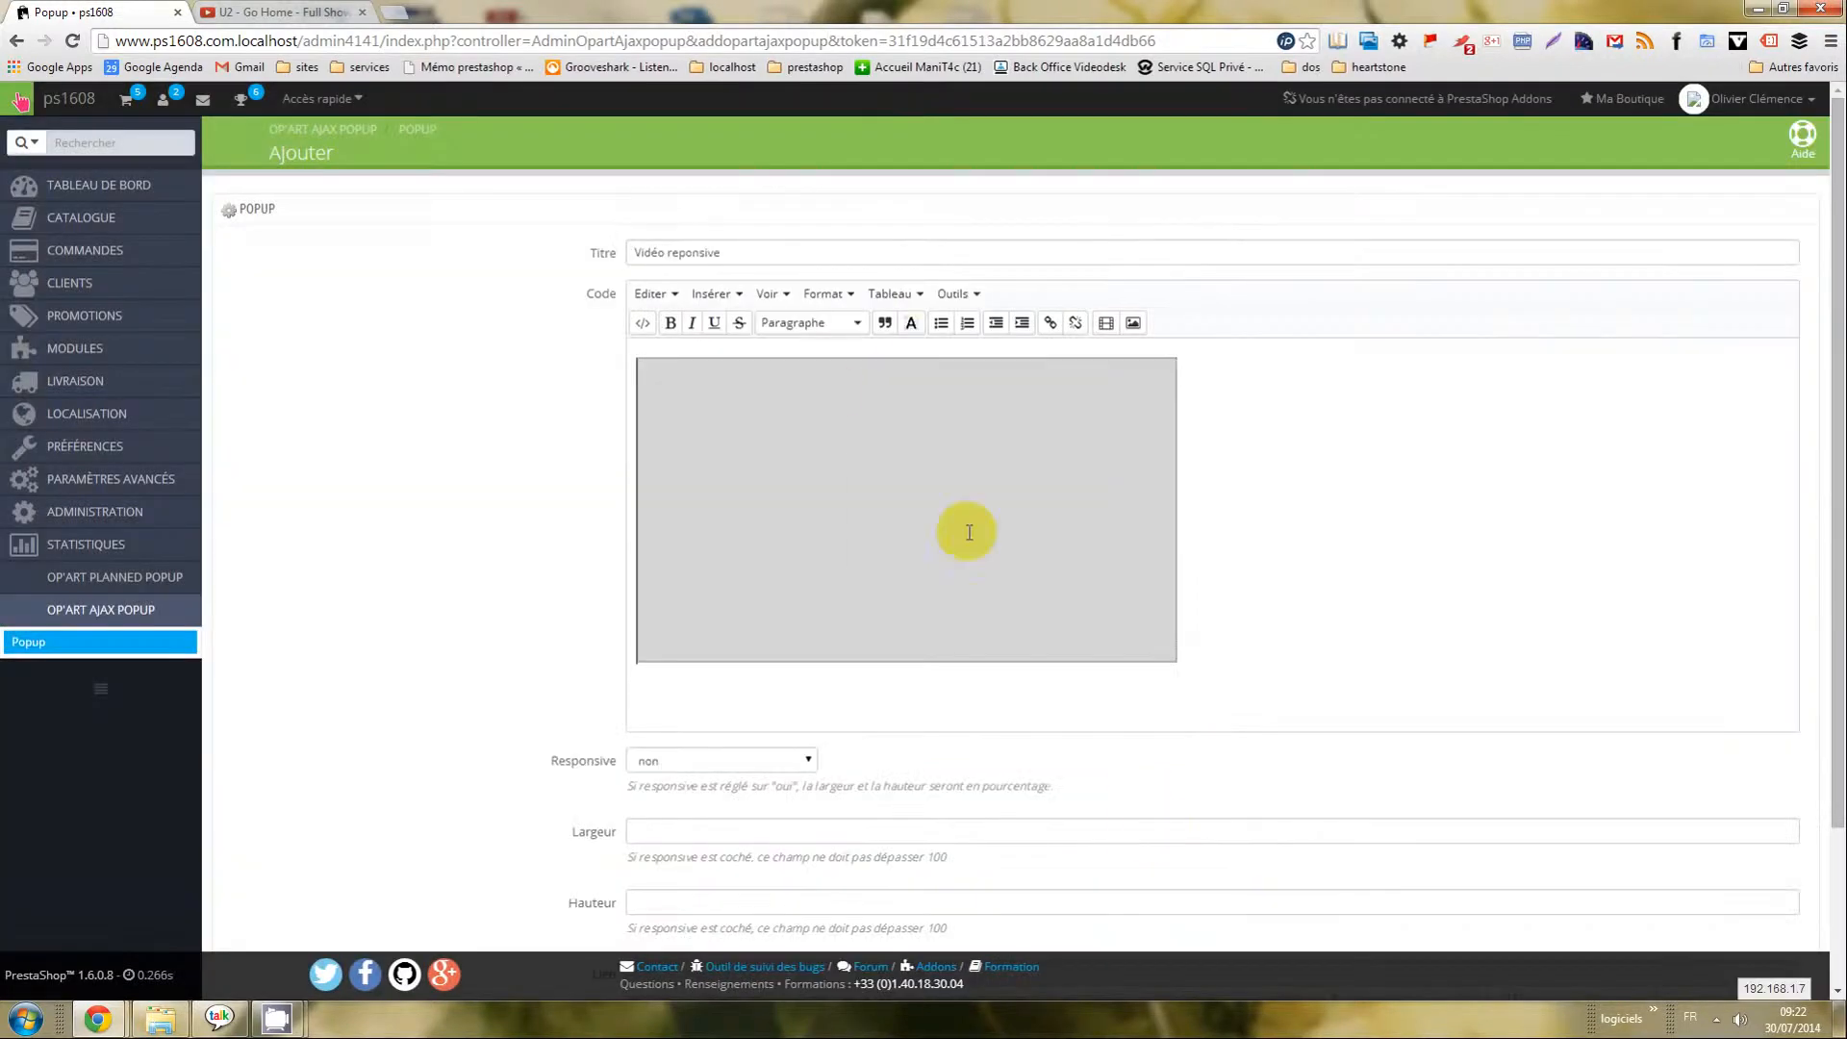
Set the popup's Responsive option to oui, its Largeur to 50 and its Hauteur to 50, and save it.
left_click(995, 836)
scroll(995, 836, "down", 2)
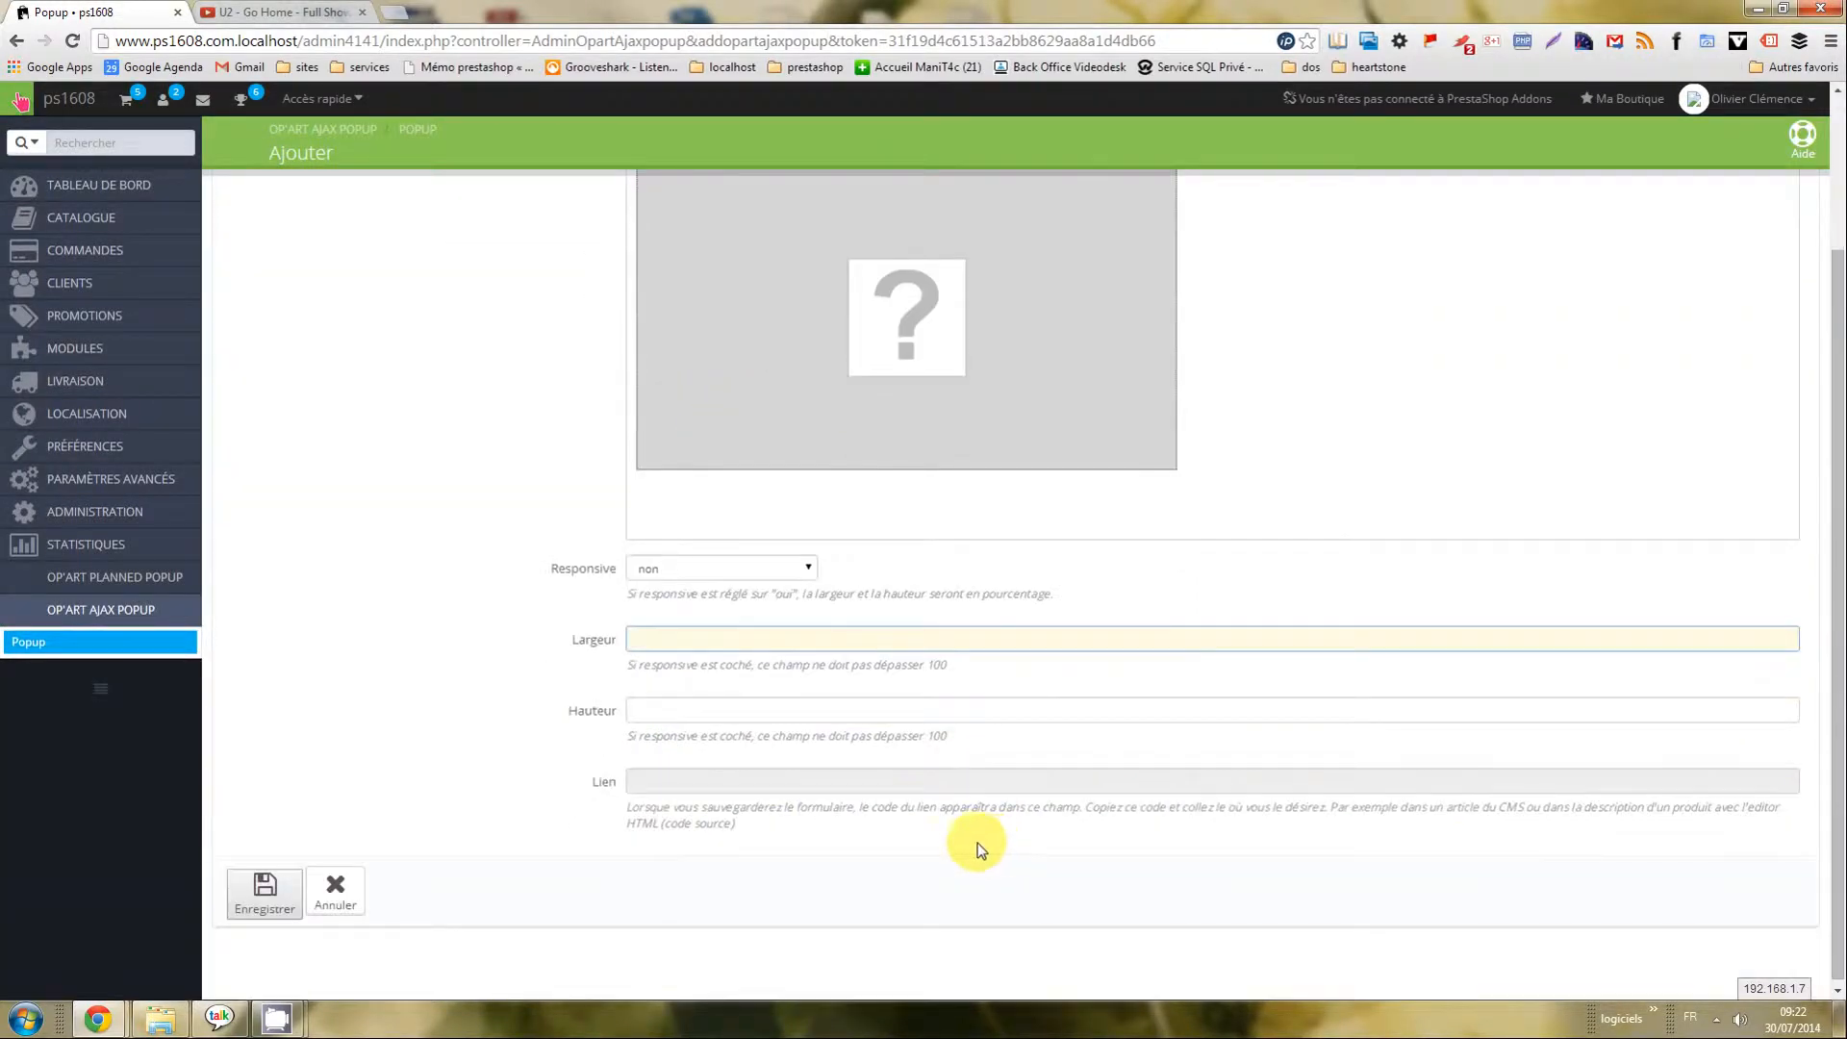
left_click(808, 567)
left_click(662, 608)
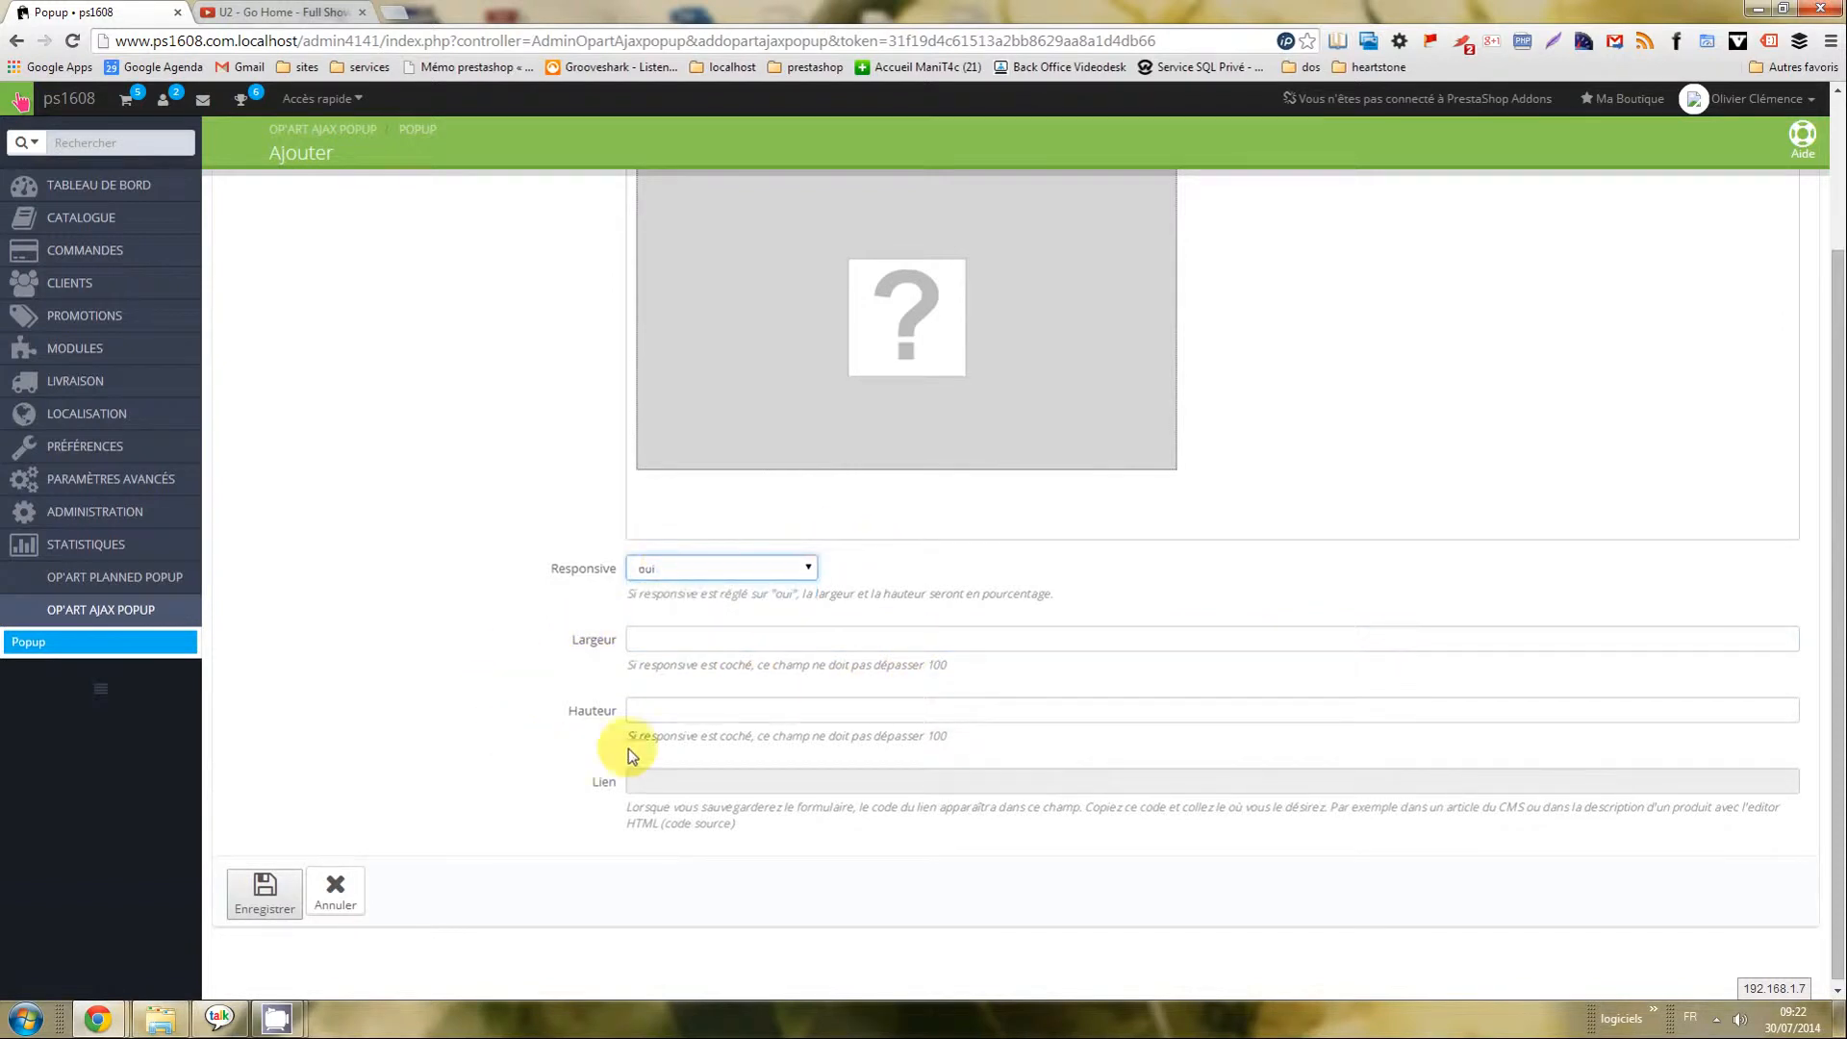
left_click(653, 641)
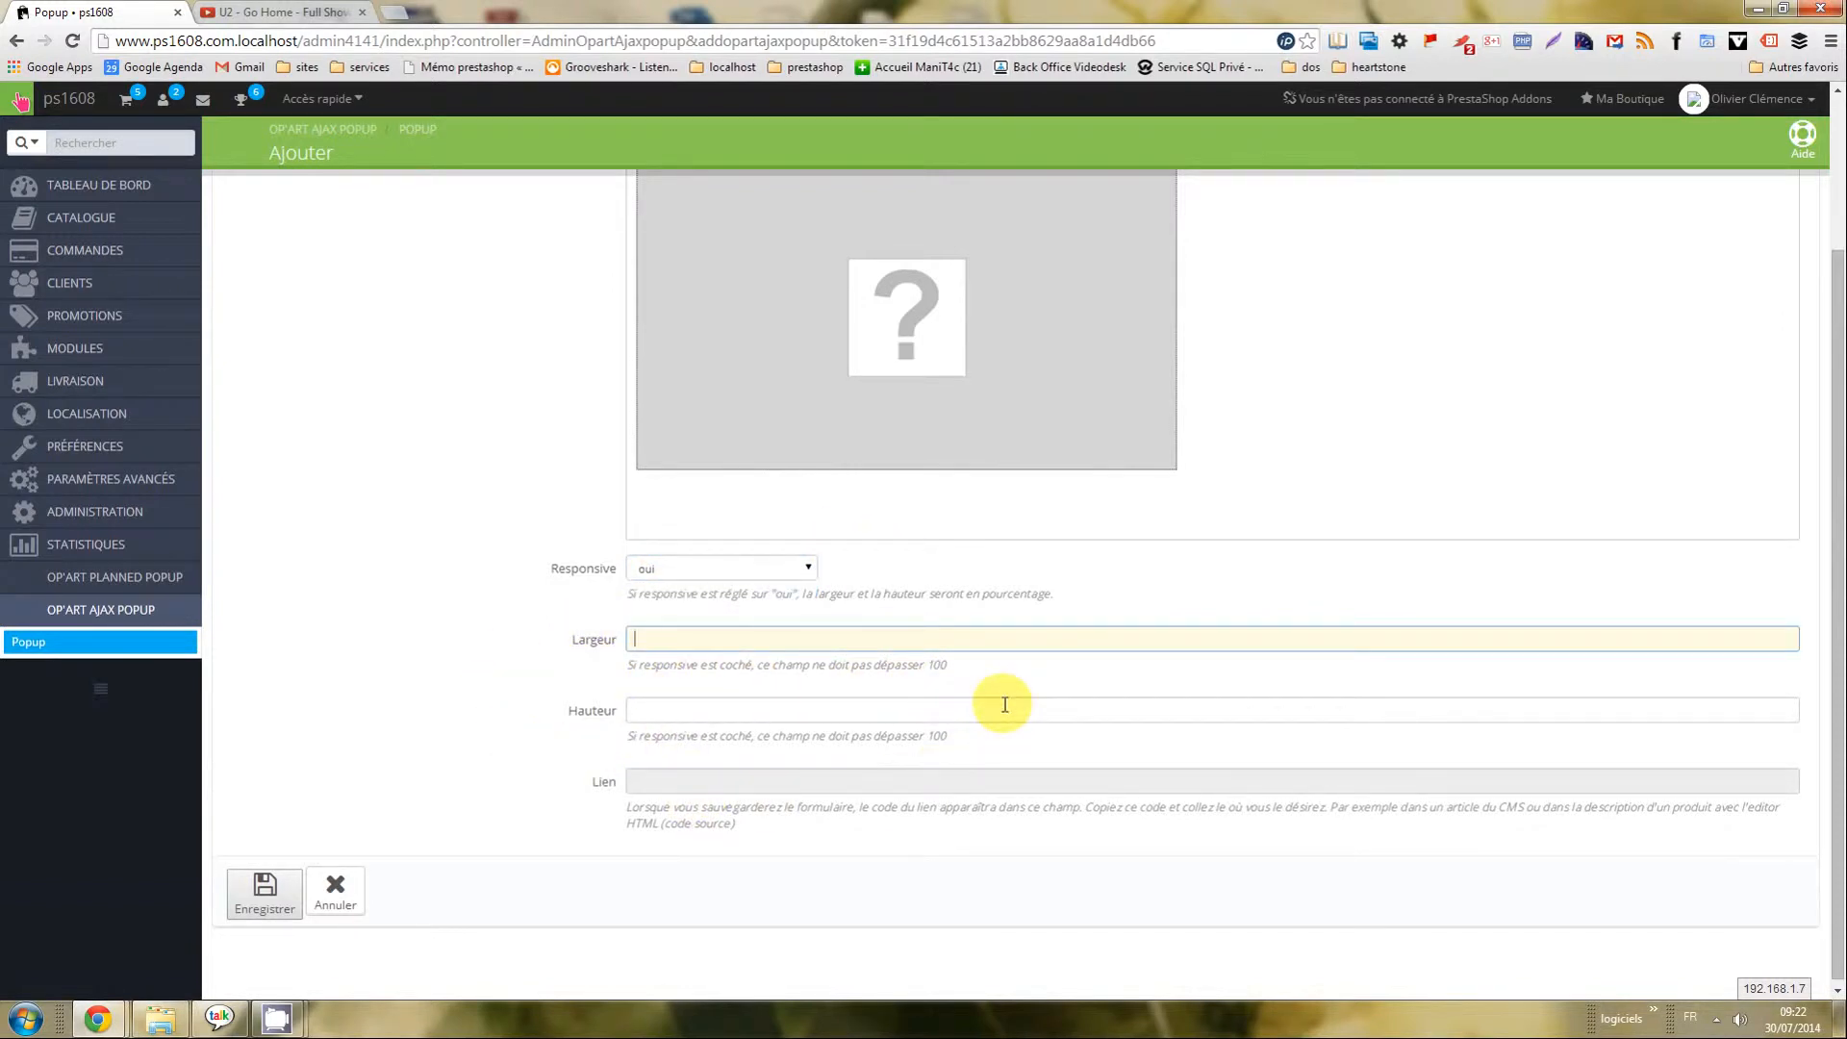
type("50")
left_click(1005, 708)
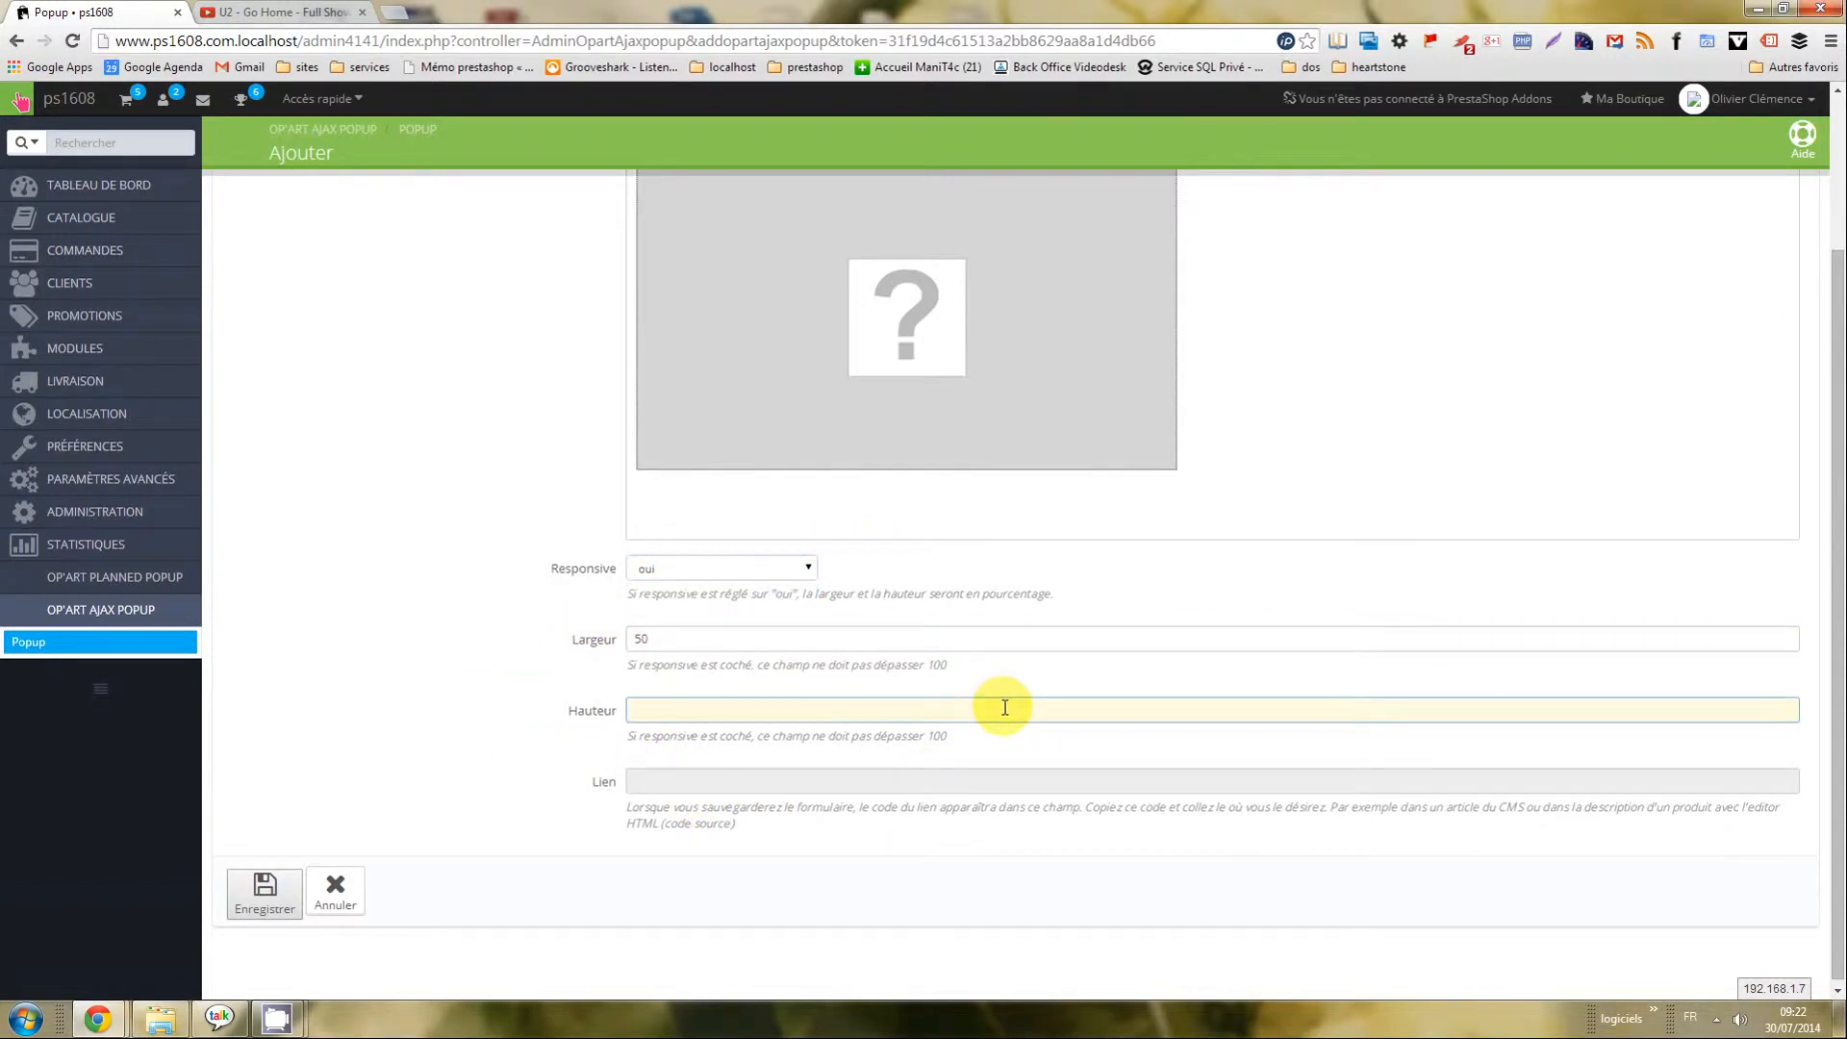
type("50")
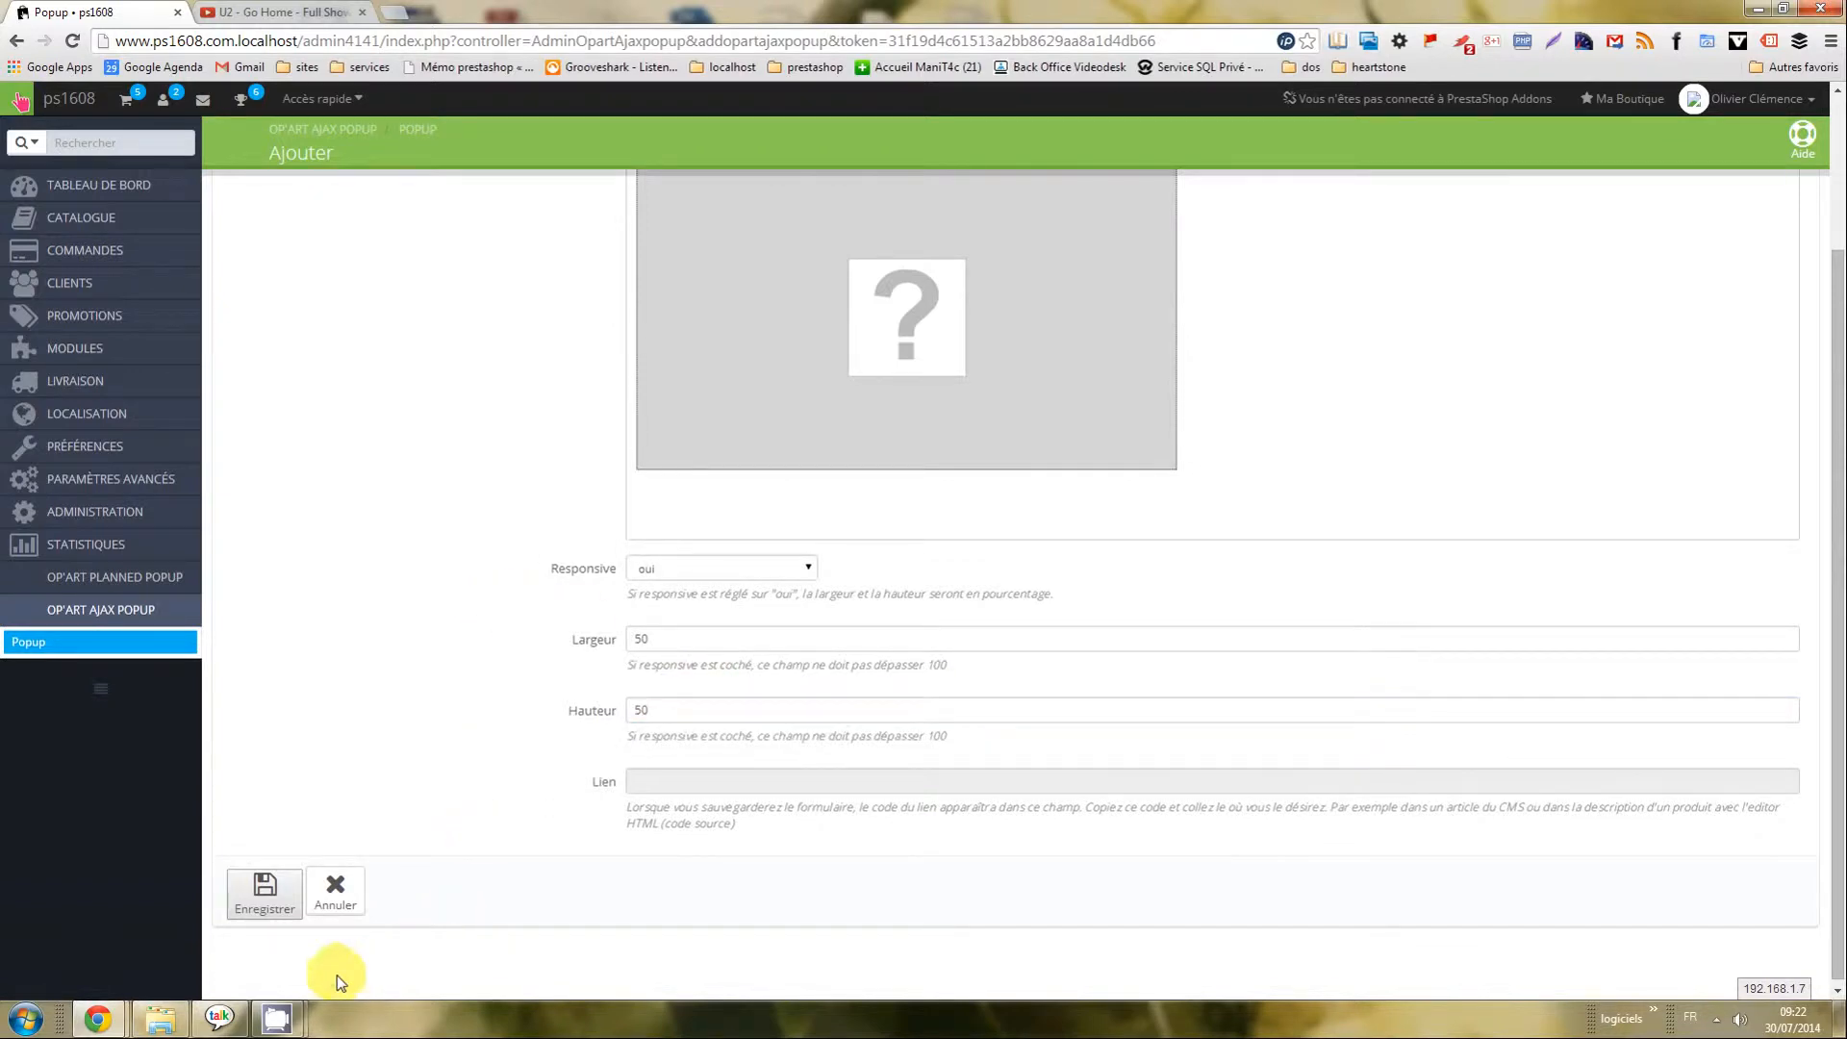
left_click(265, 893)
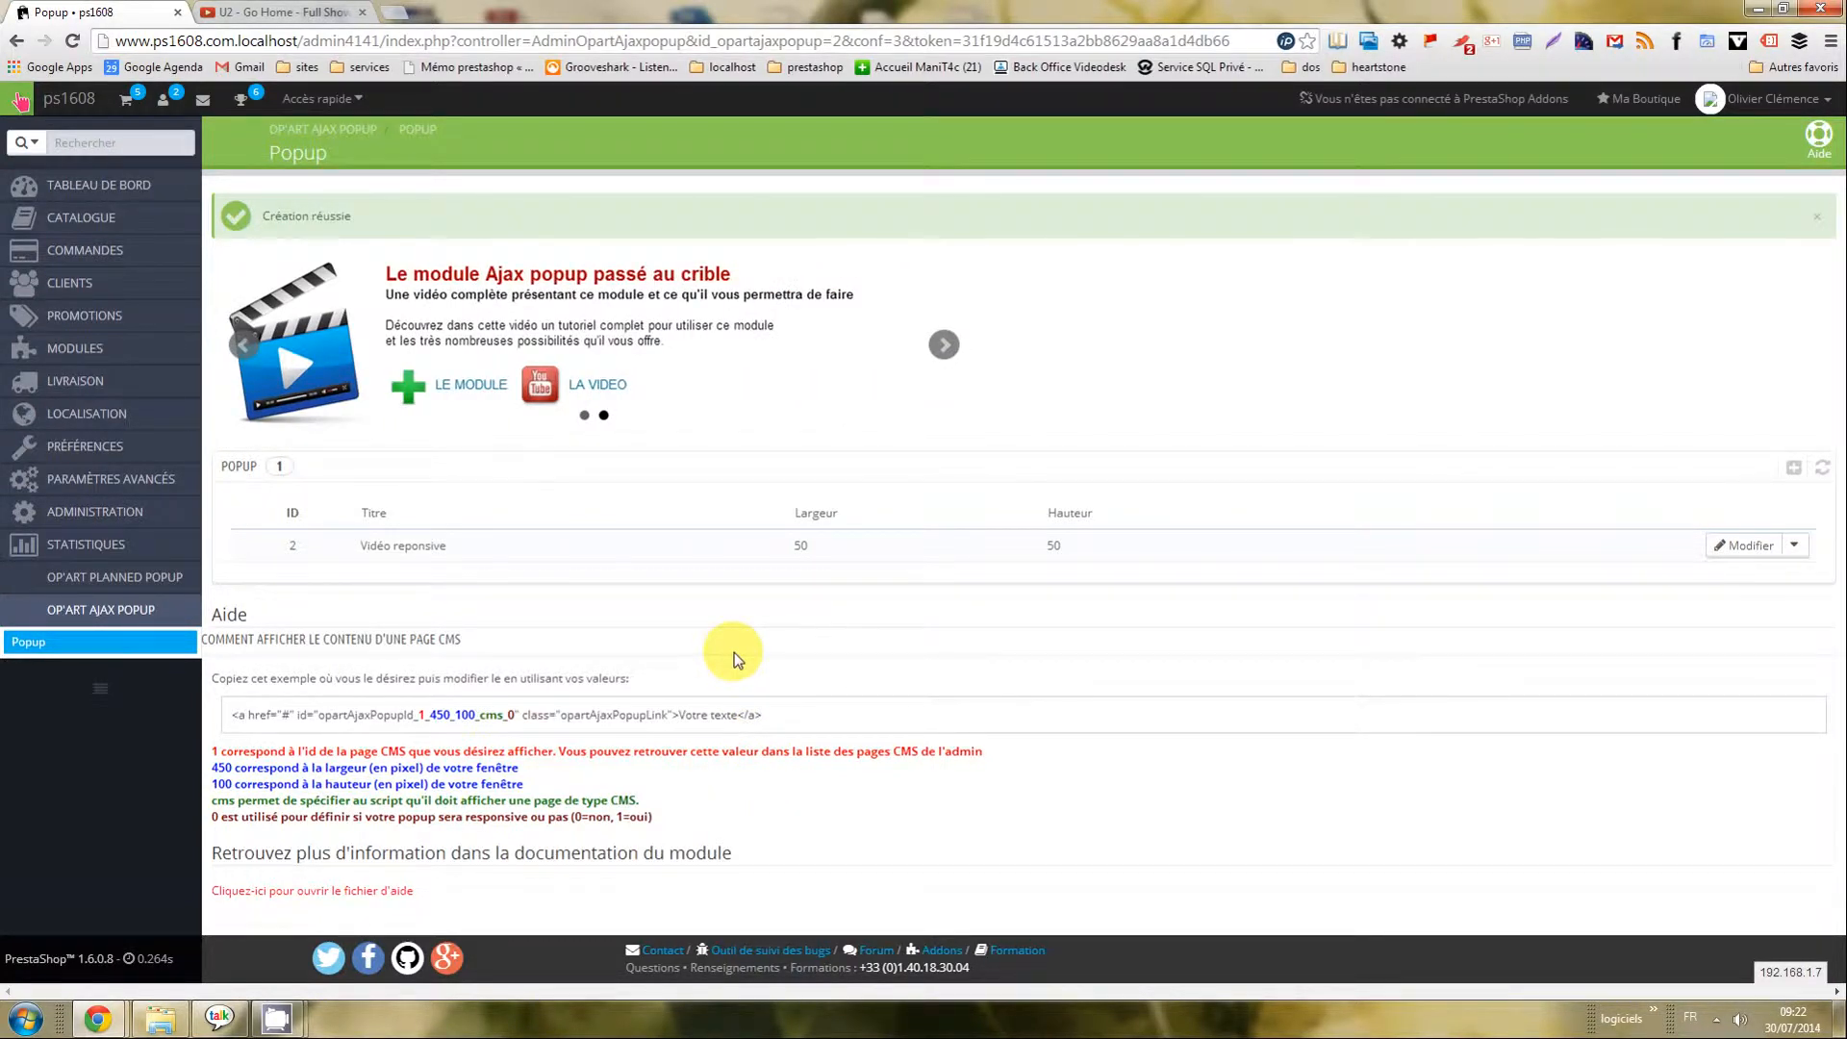
Edit the saved popup's source code, replacing the iframe's paragraph tags with a div styled "width: 100%; position: relative; overflow: hidden; padding-top: 56.25%;".
left_click(1731, 551)
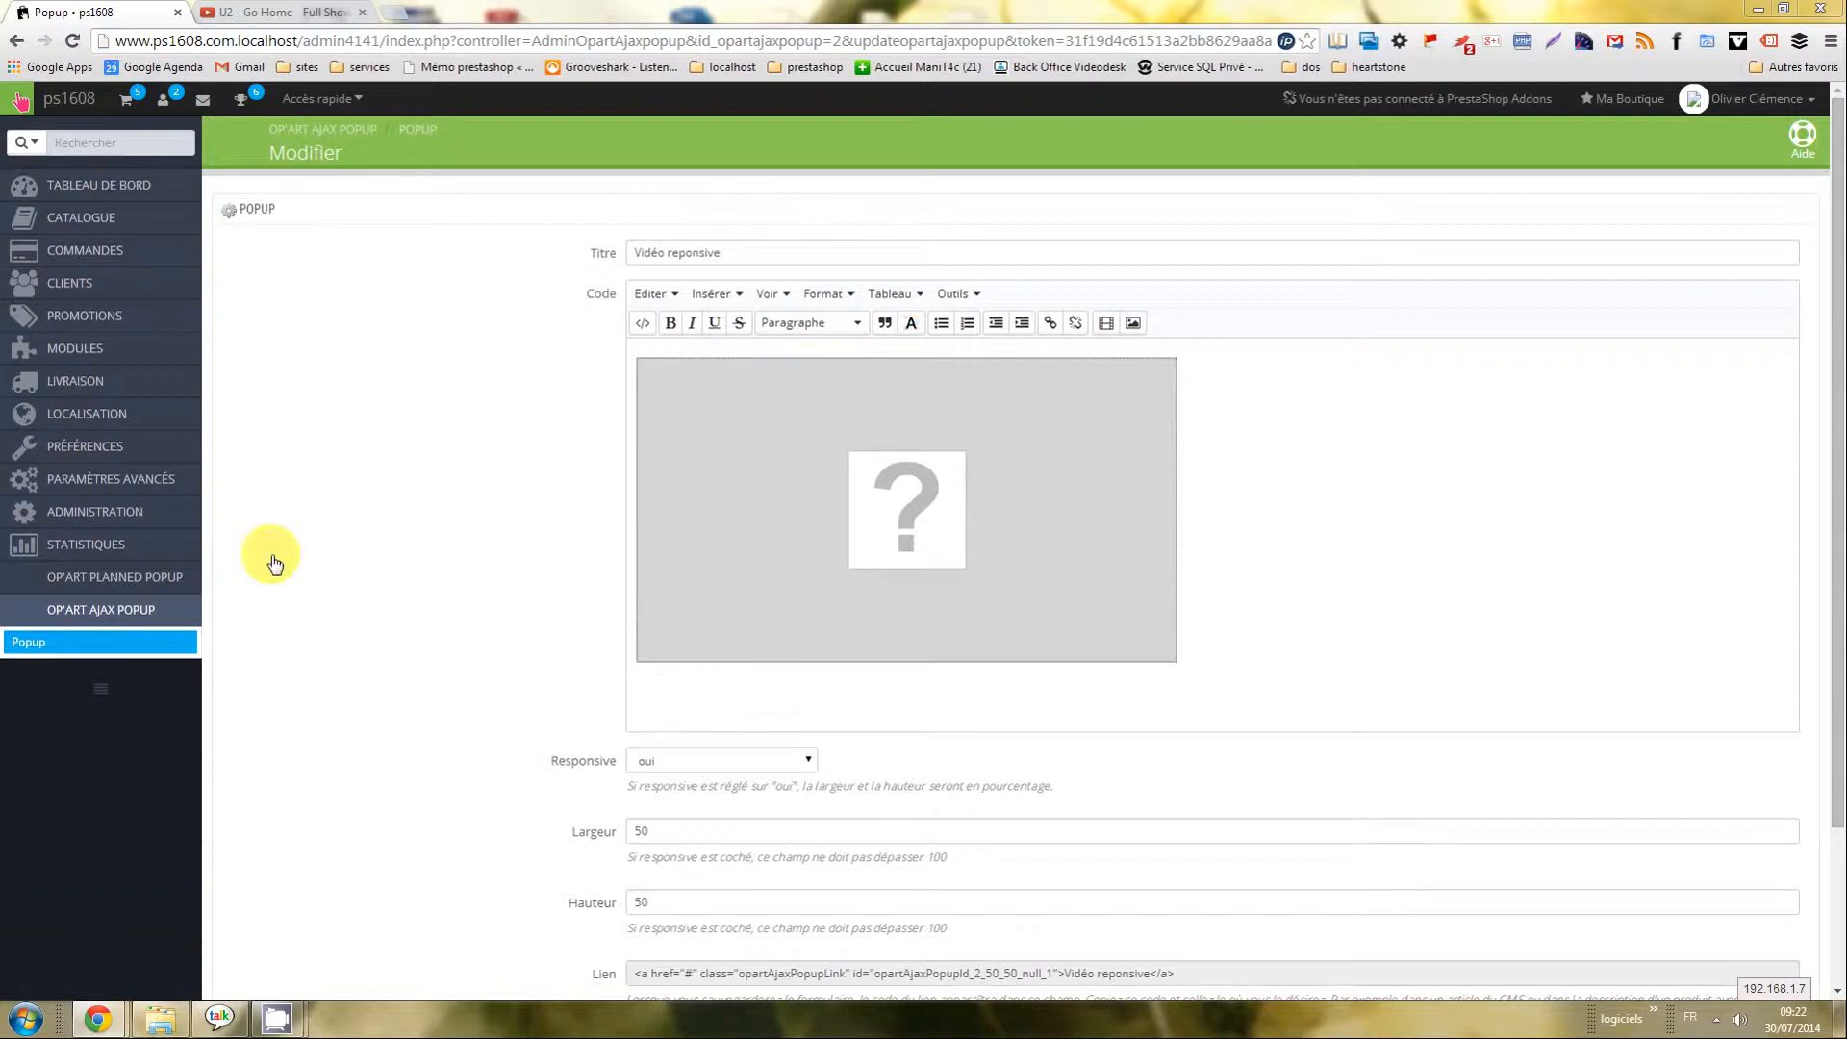
left_click(639, 325)
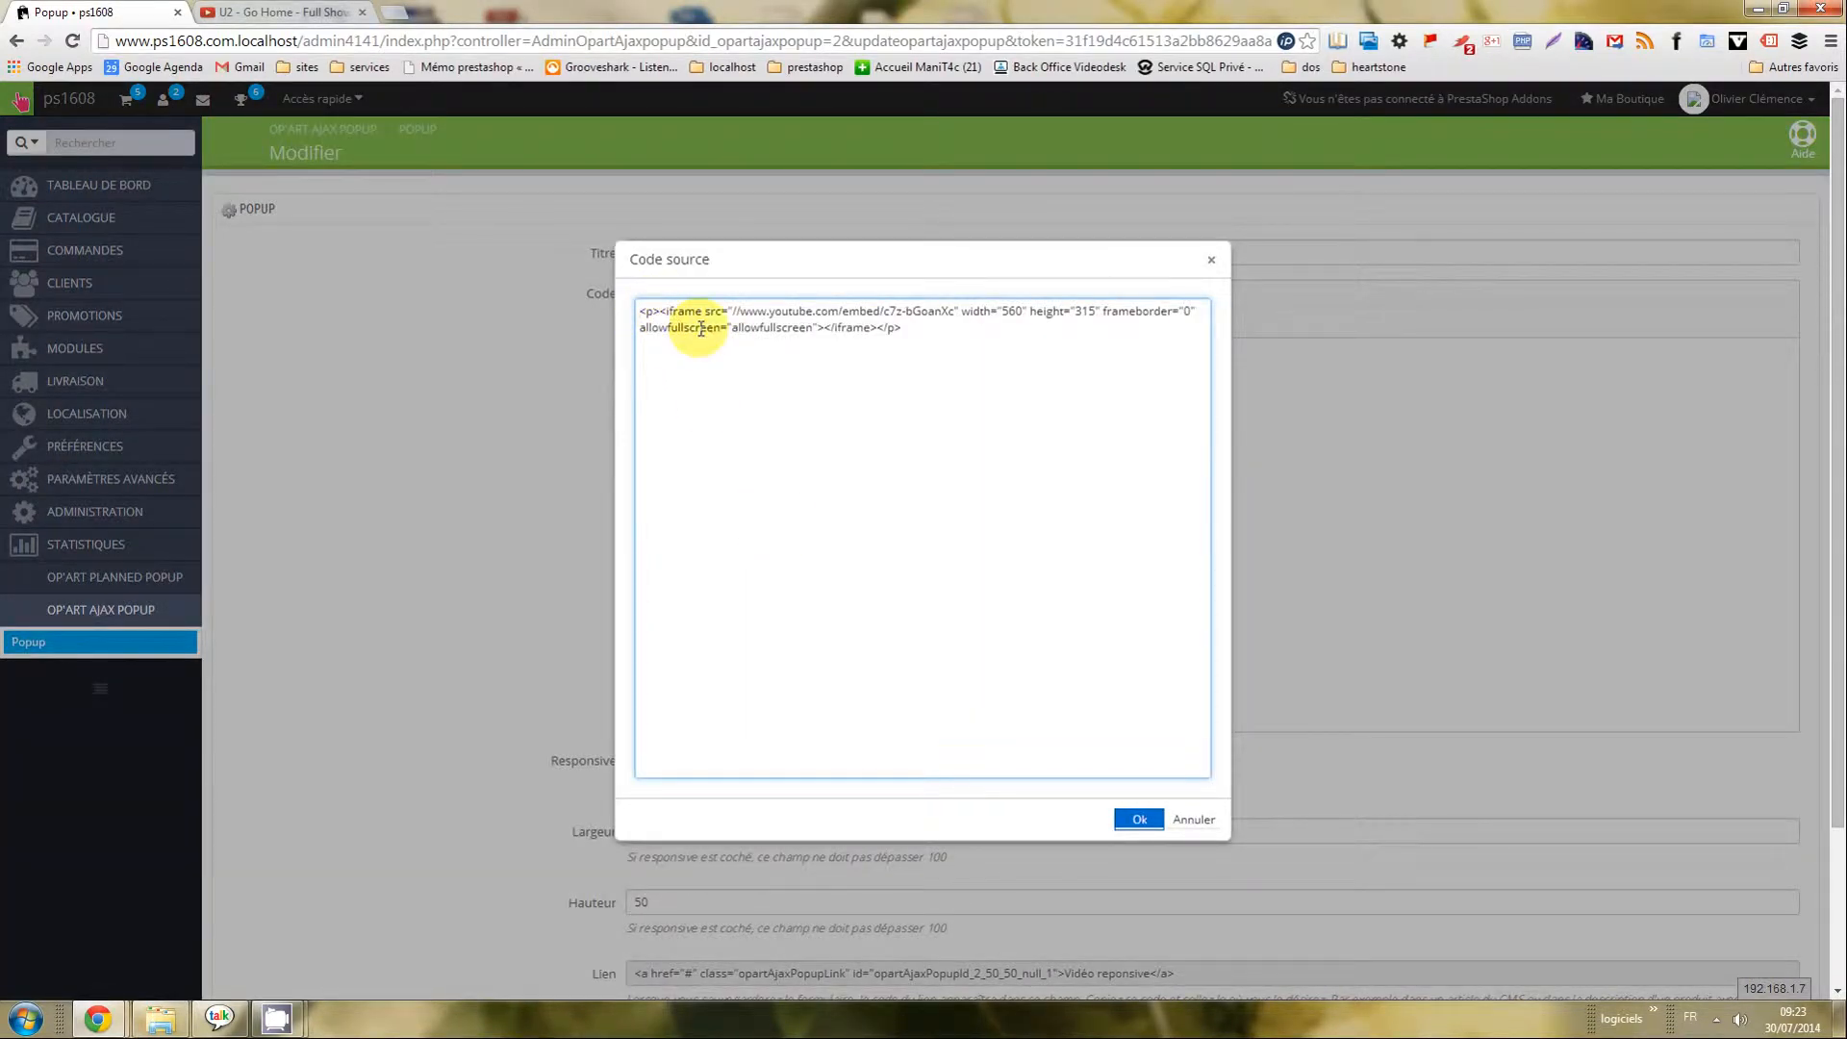
key("BackSpace")
key("BackSpace")
key("BackSpace")
type("<div style=\"width: 100%; position: relative; overflow: hidden; padding-top: 56.25%;\">")
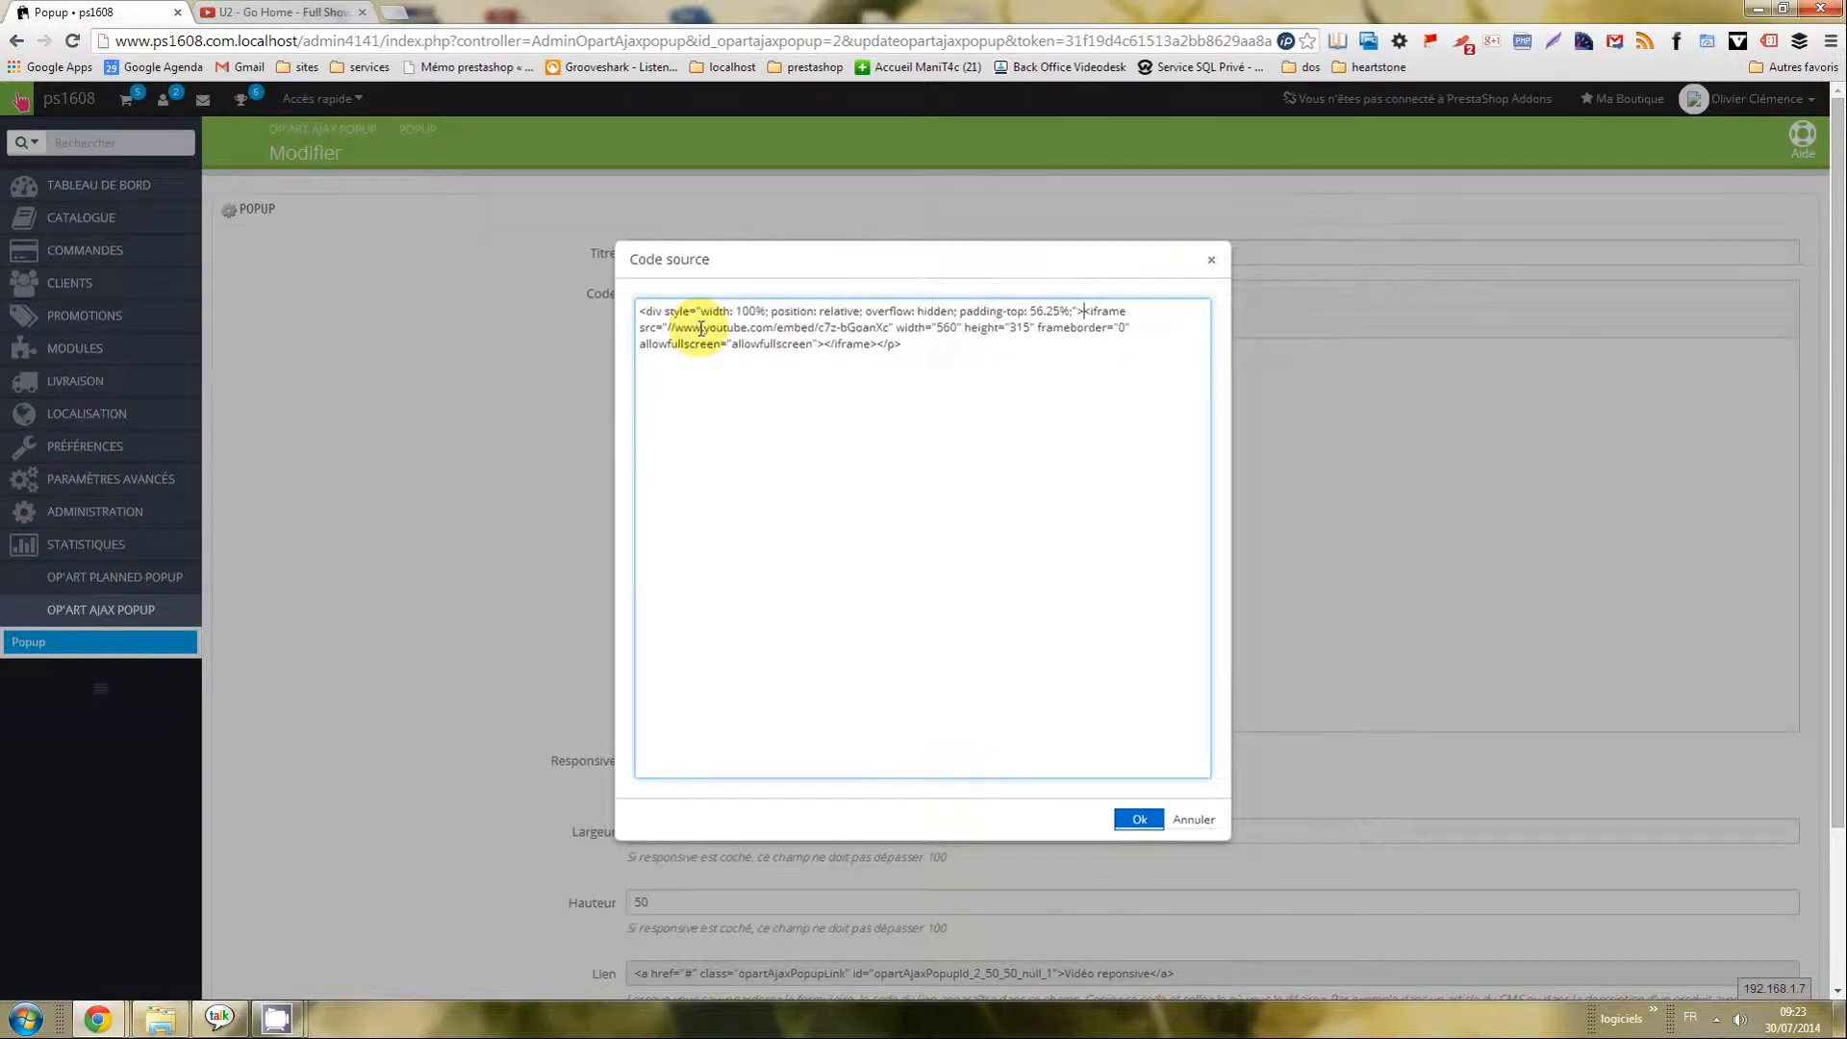
left_click_drag(875, 344, 923, 344)
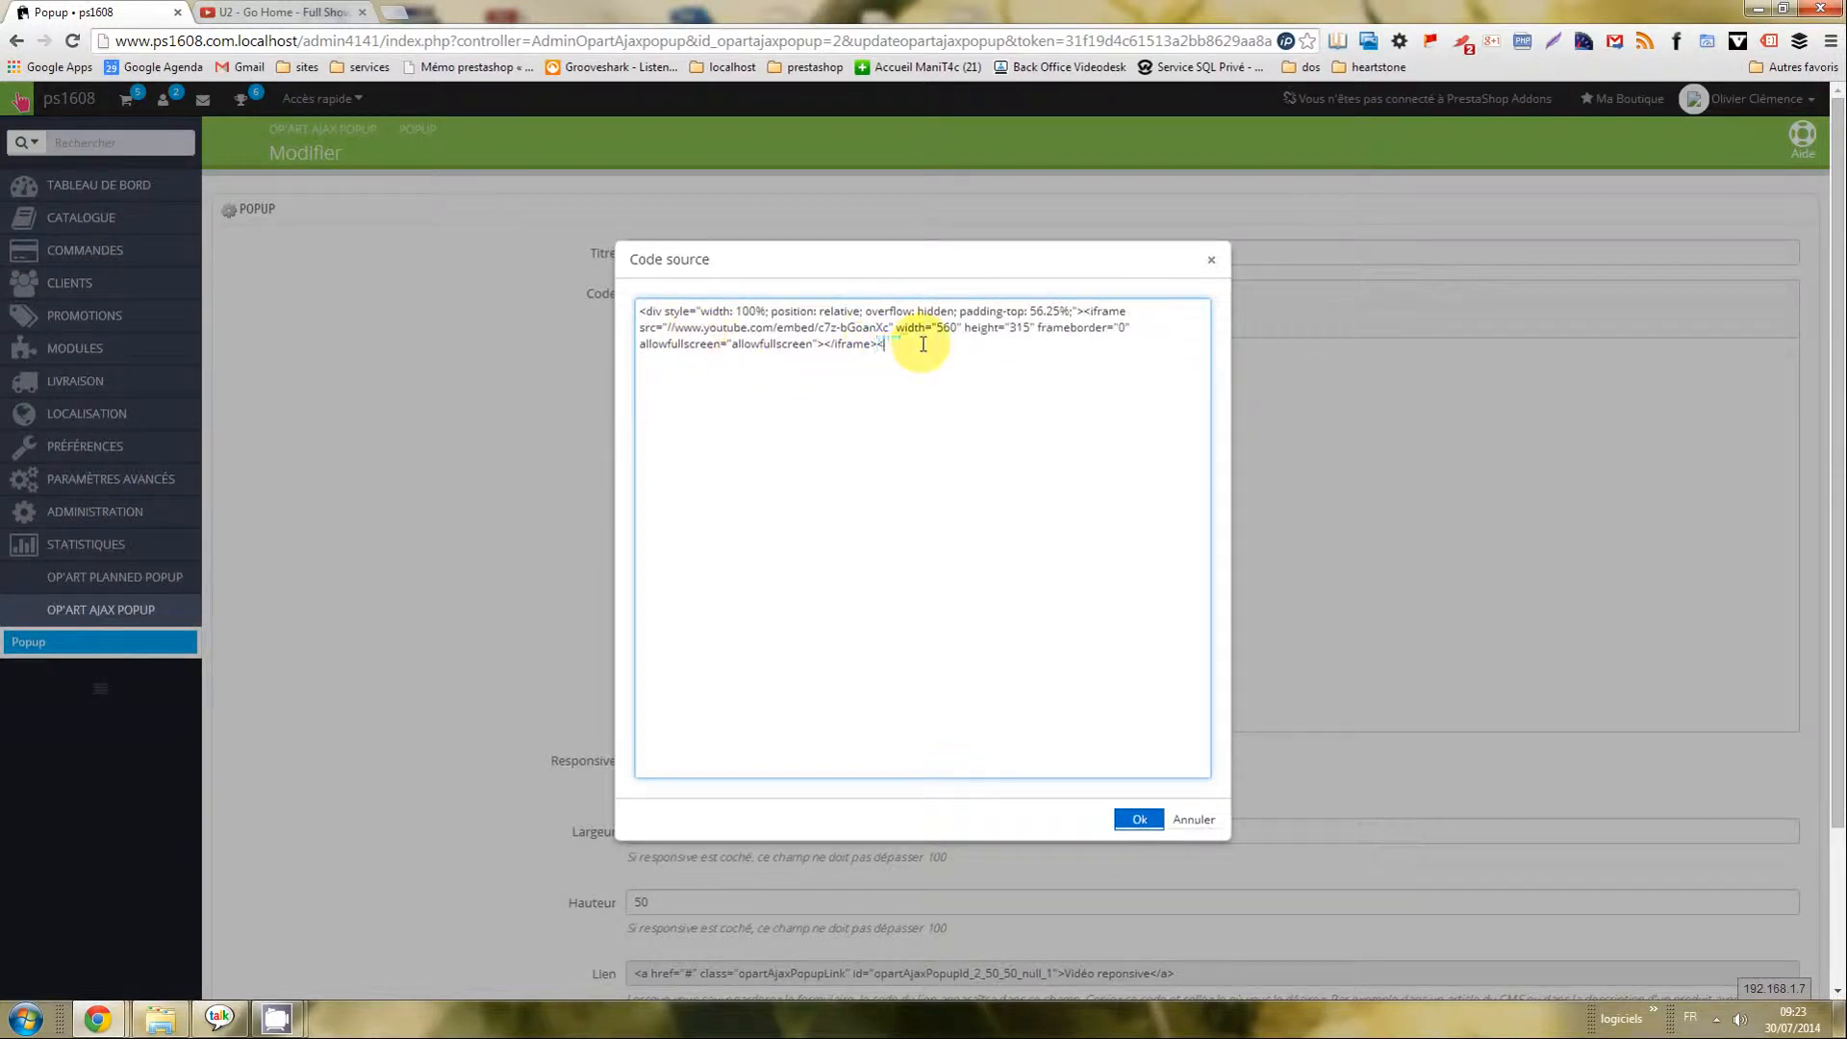
type("</div>")
left_click(766, 312)
left_click(949, 311)
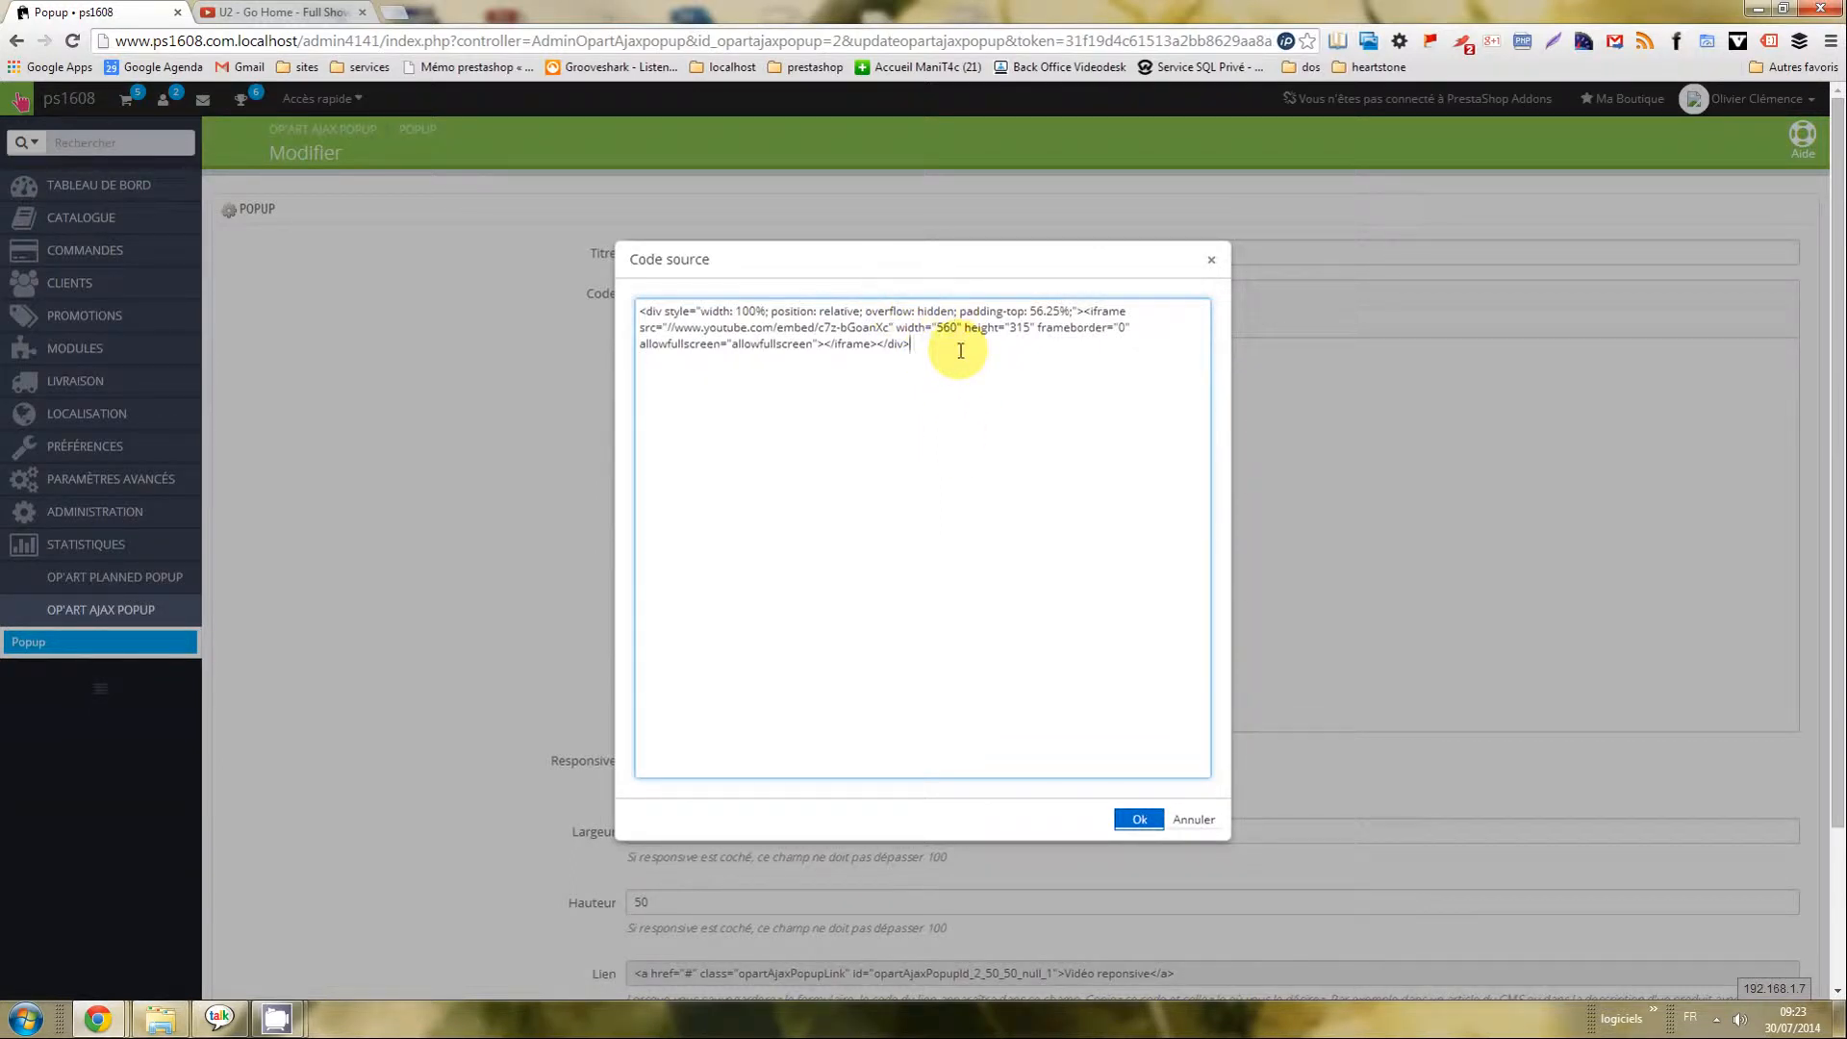
left_click(1059, 310)
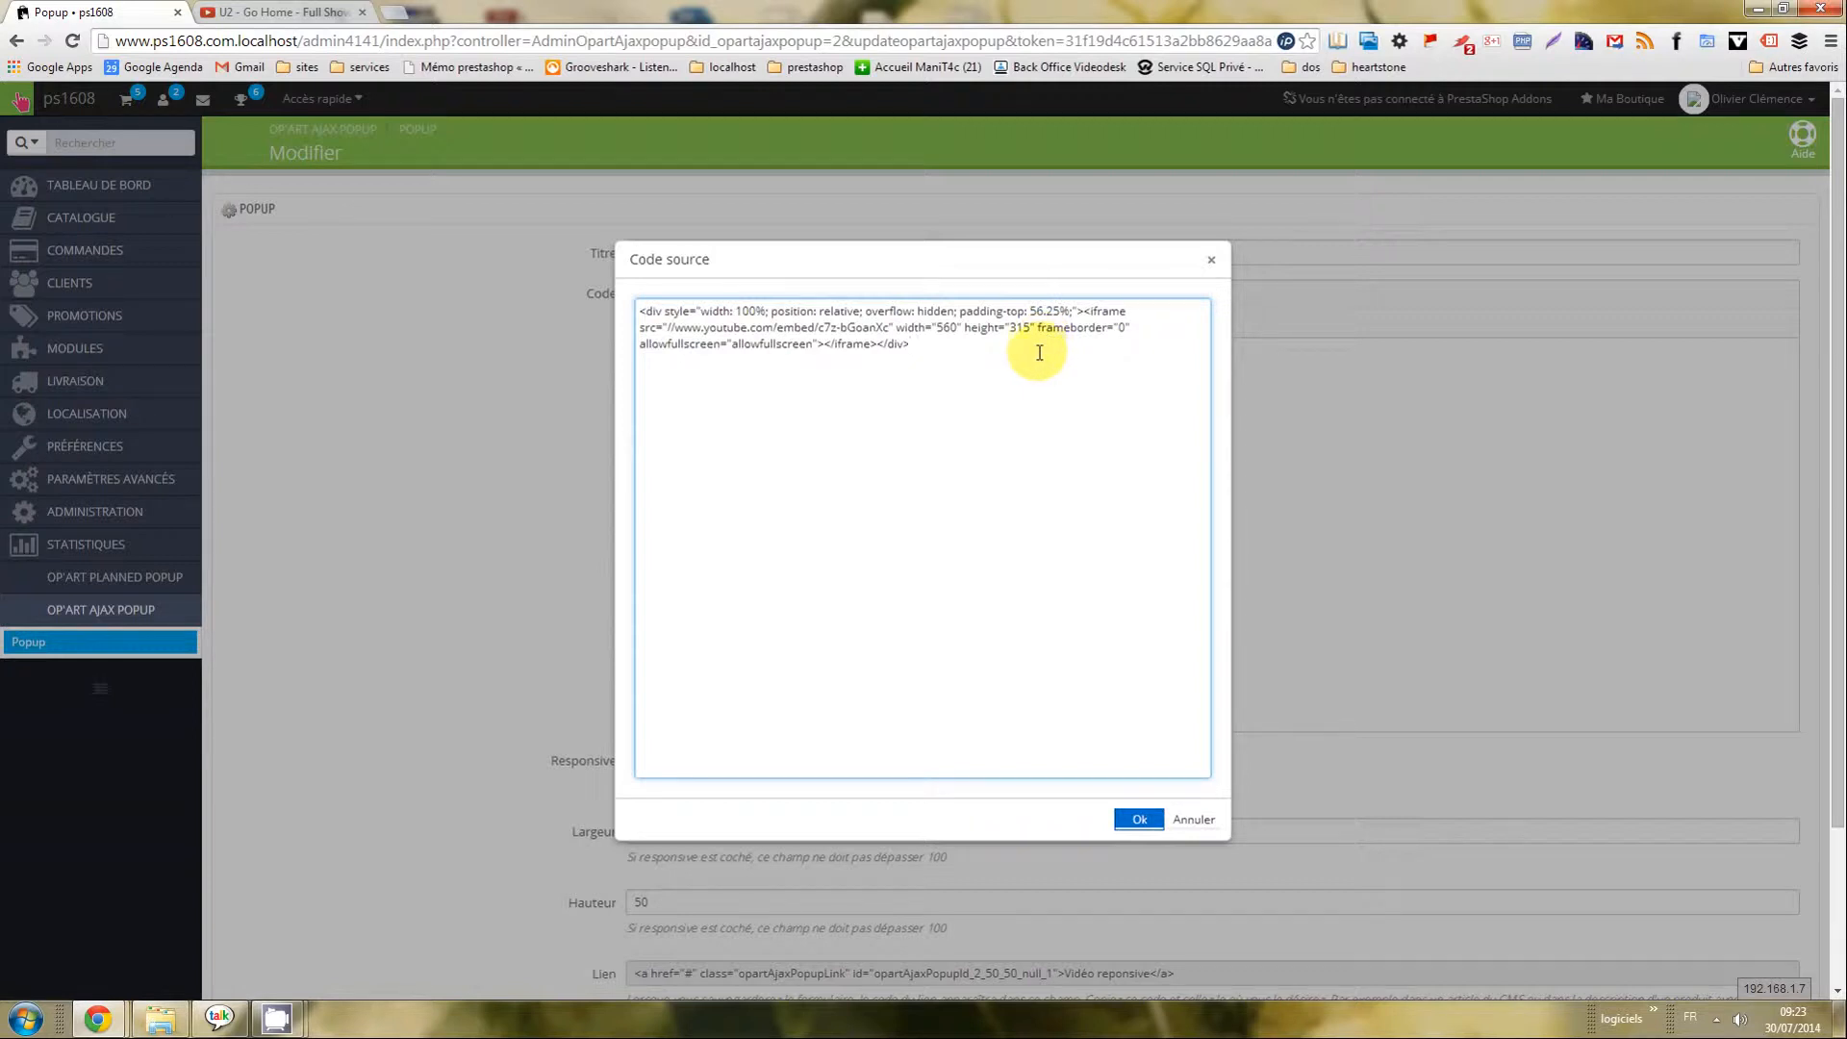
left_click(942, 328)
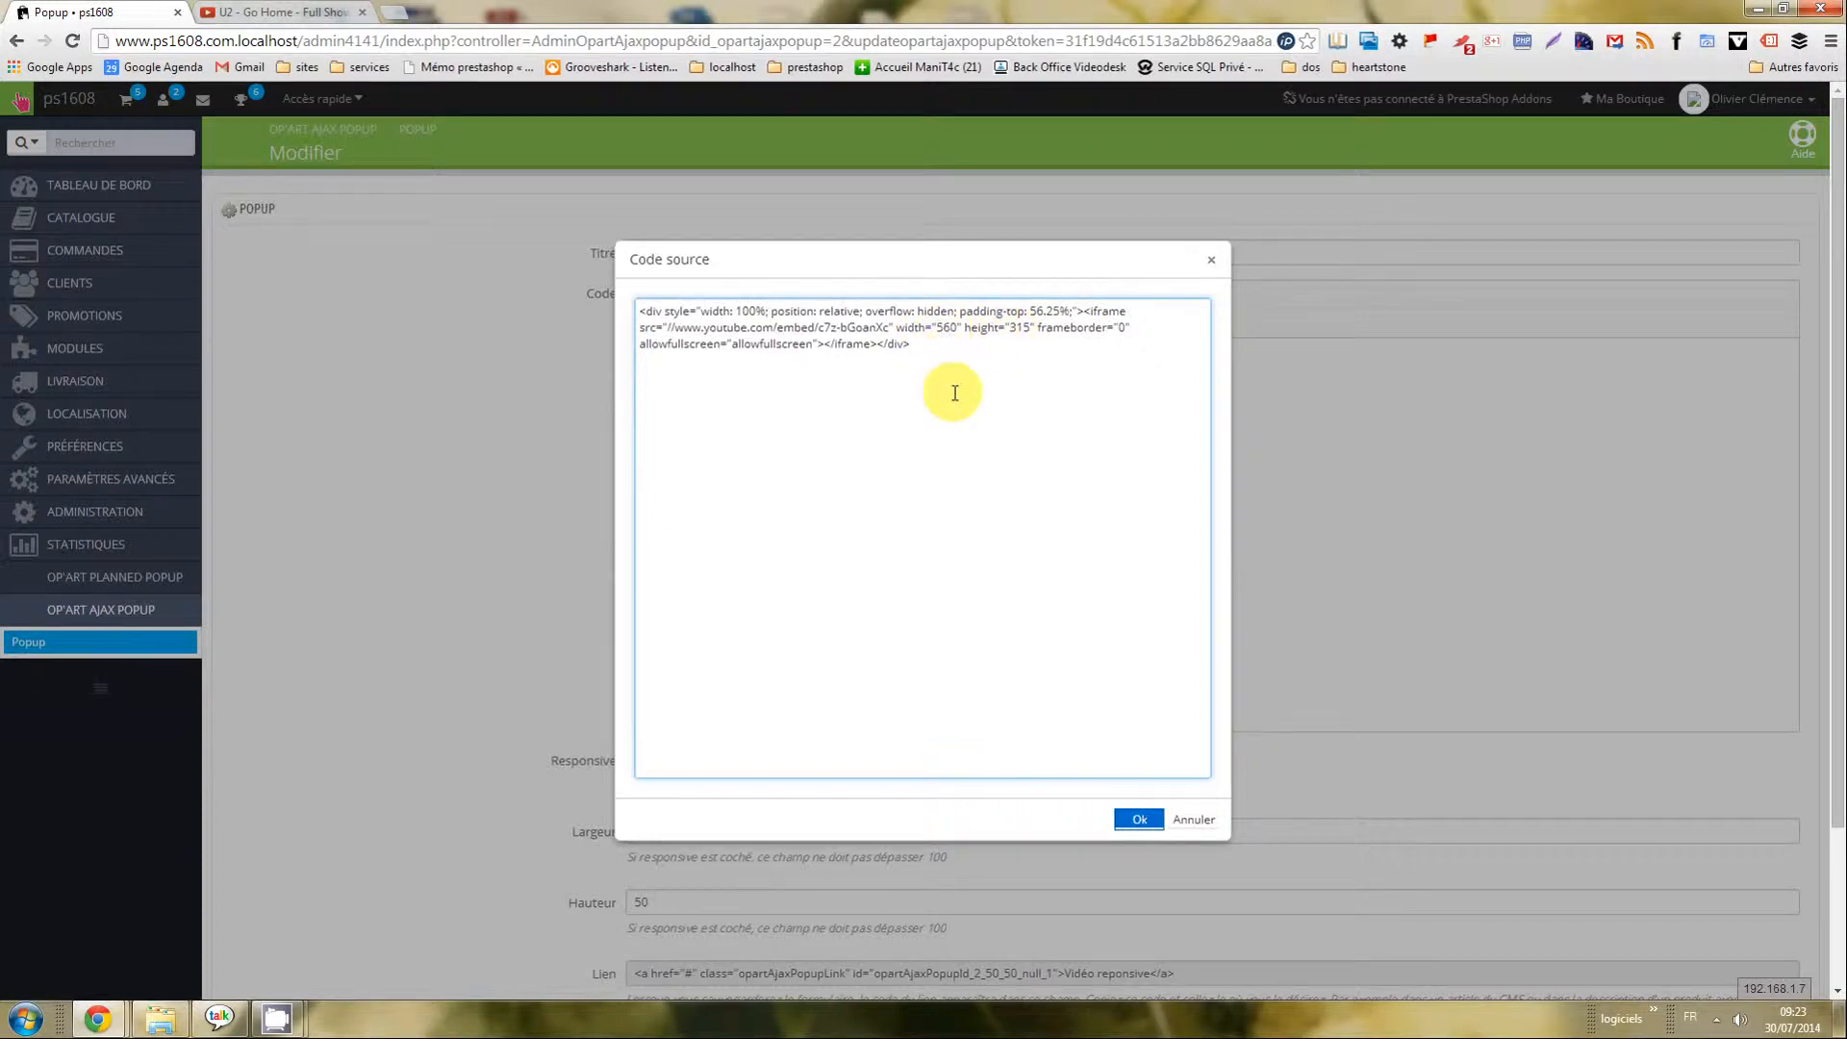
left_click(1025, 331)
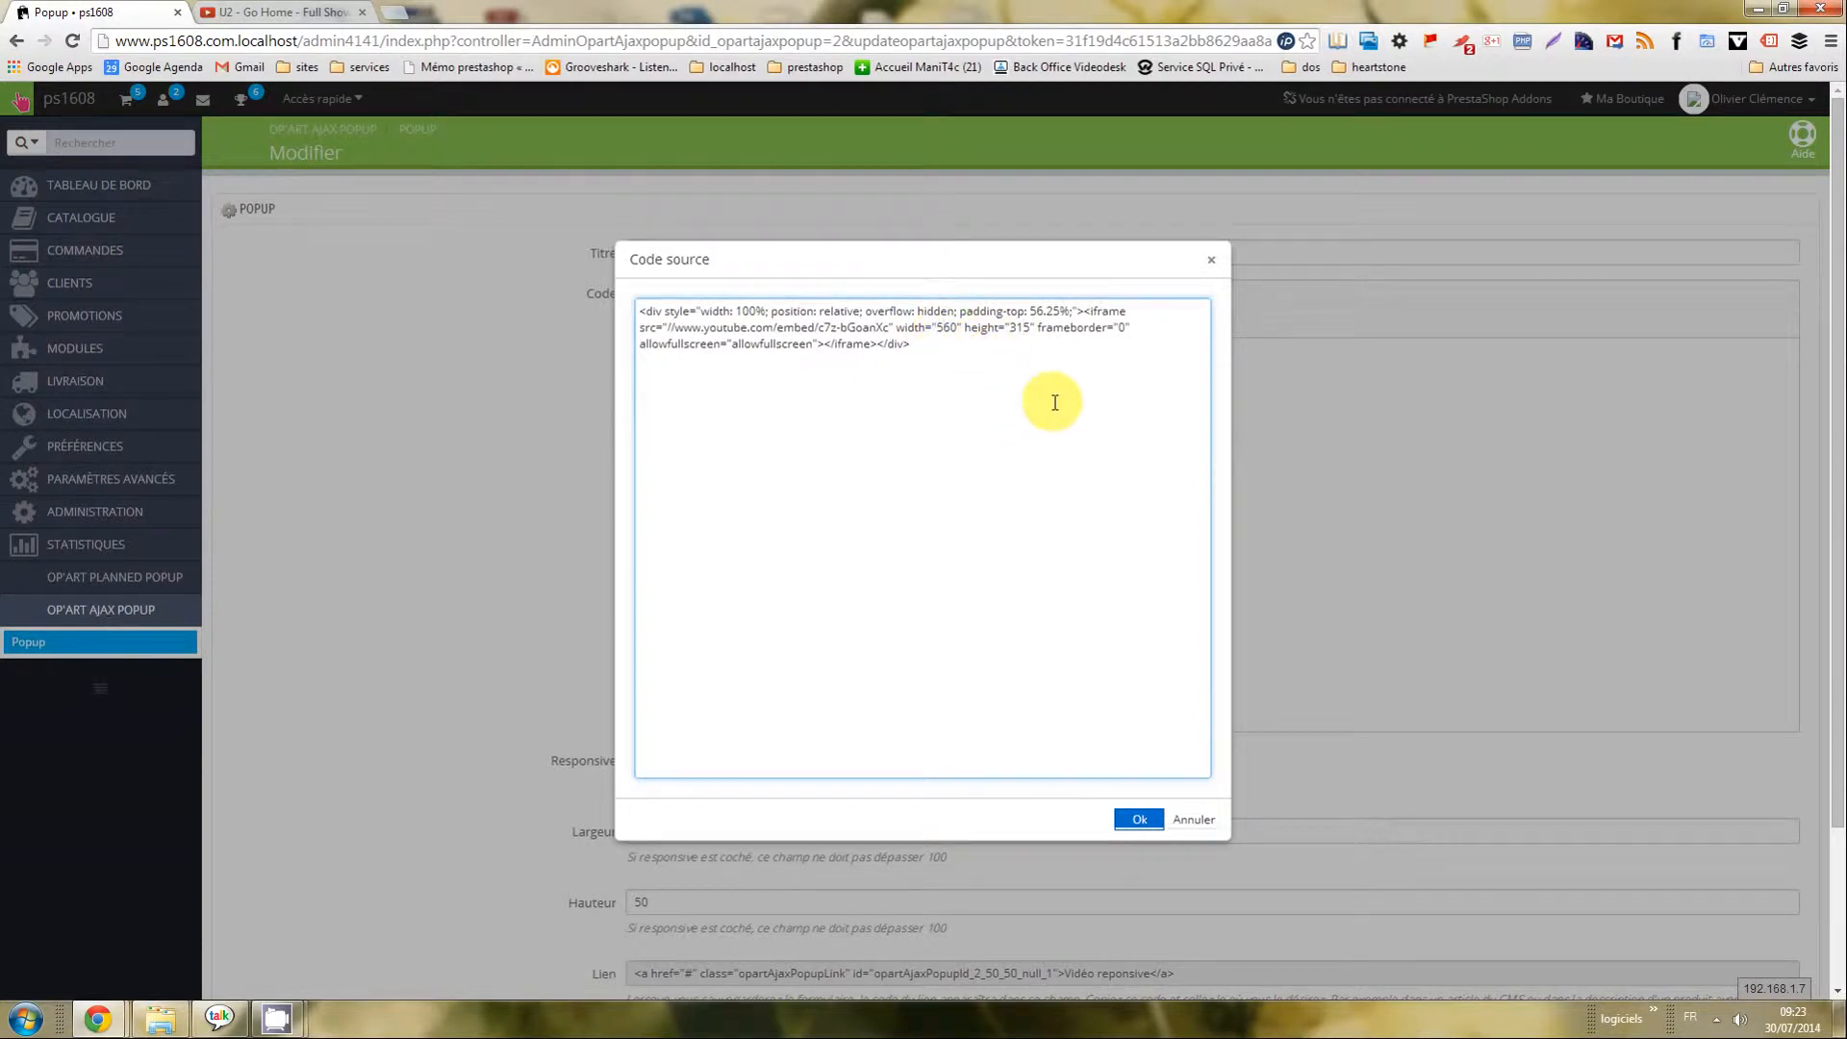
left_click(1058, 311)
Set both the width and the height of the iframe to 100% in the source code.
double_click(946, 328)
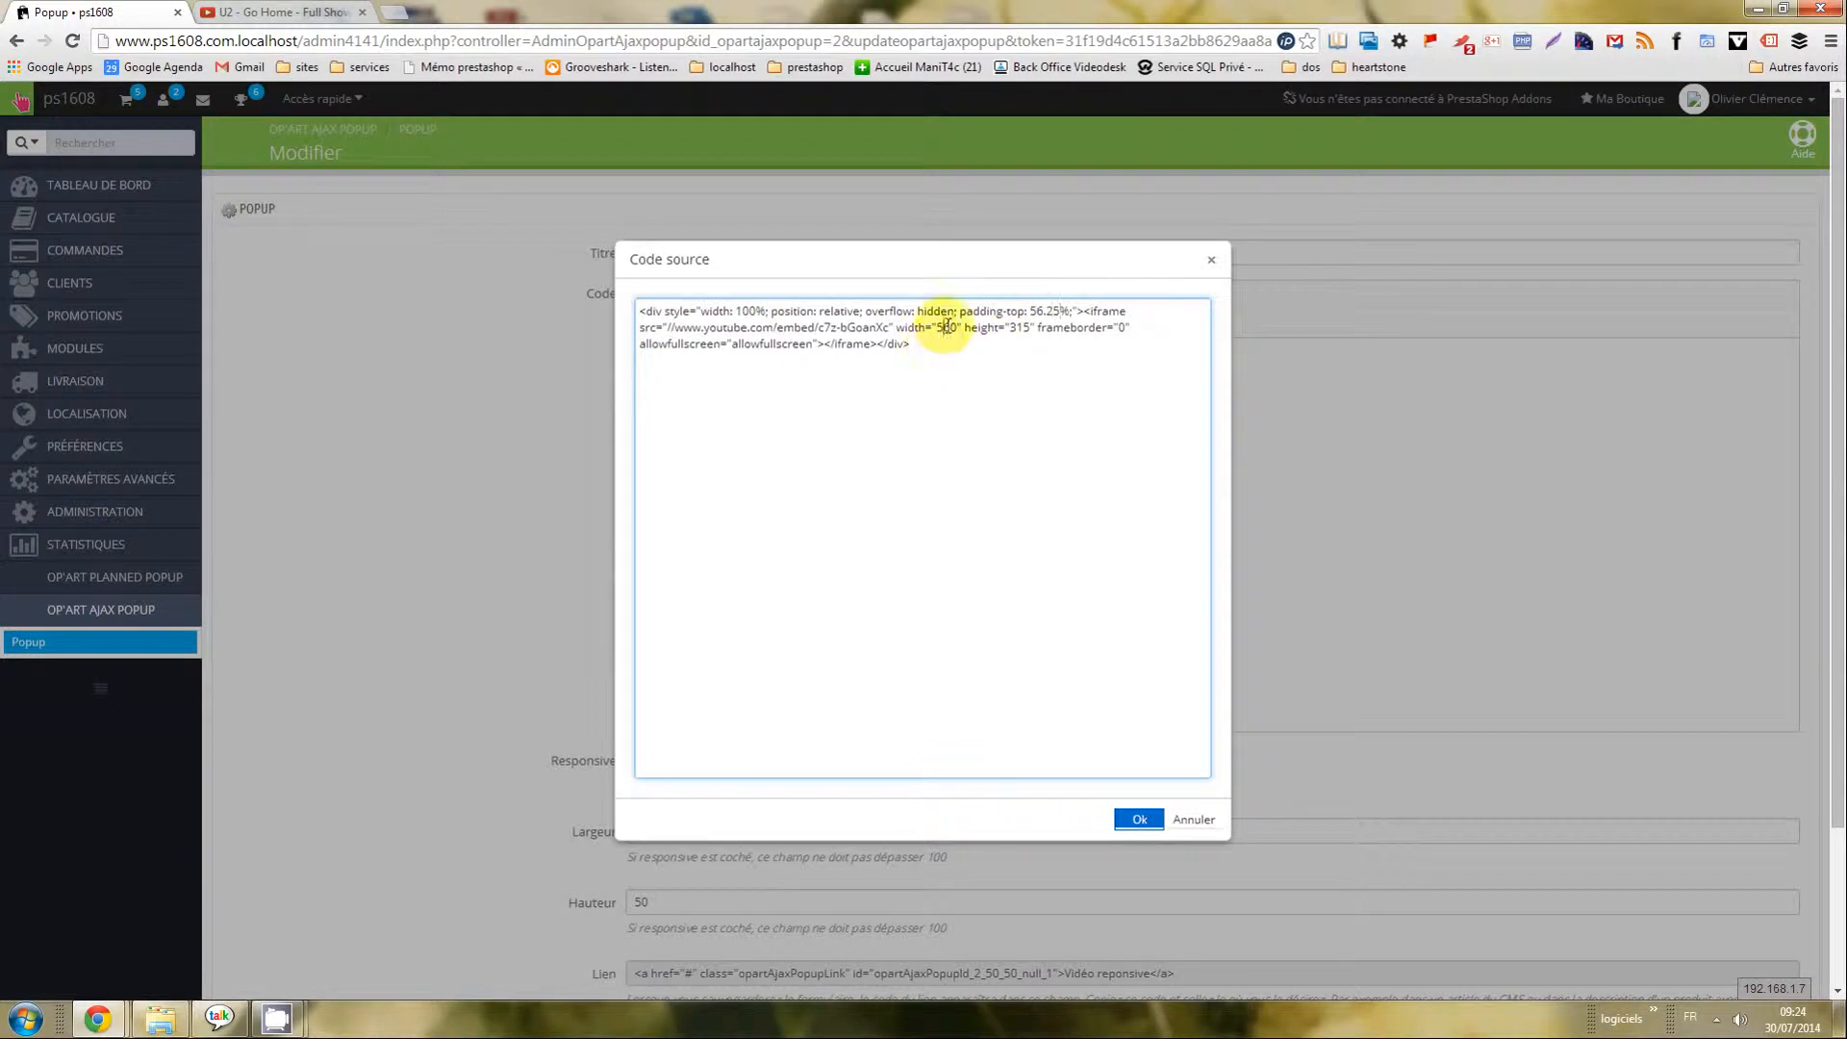
type("100%")
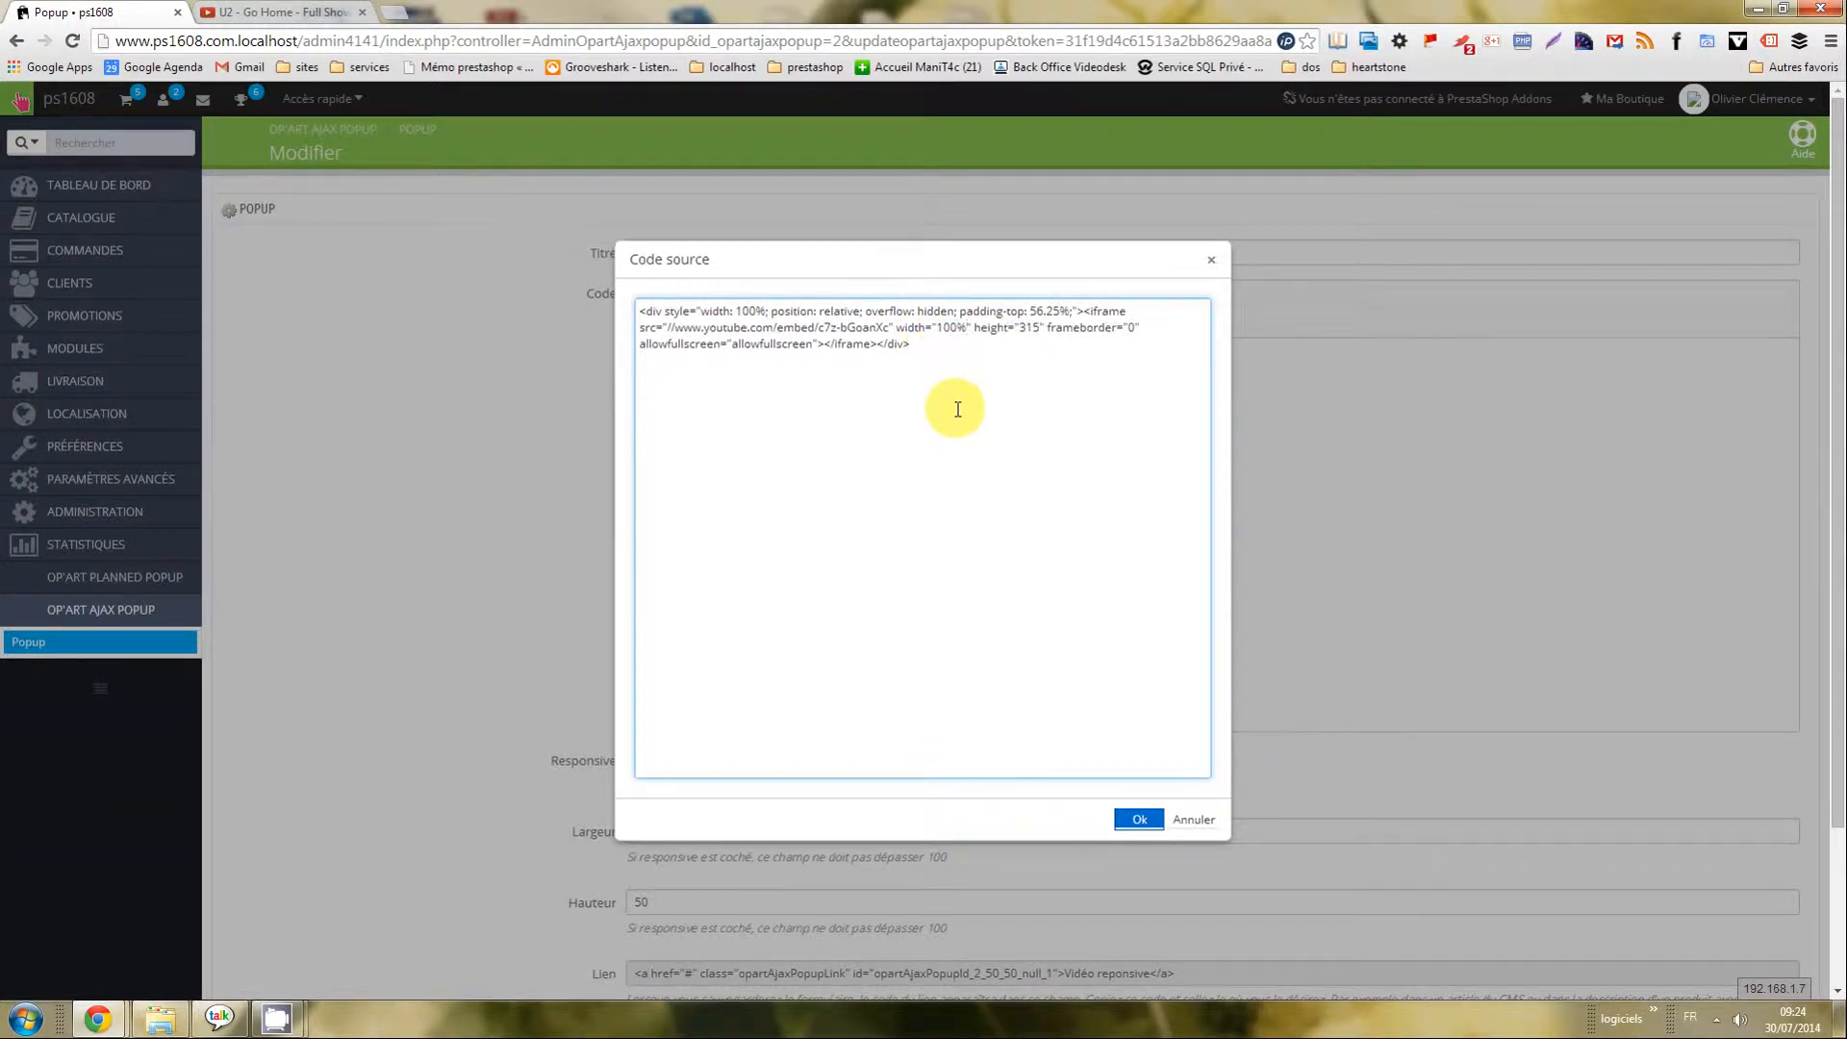
double_click(1028, 328)
type("100%")
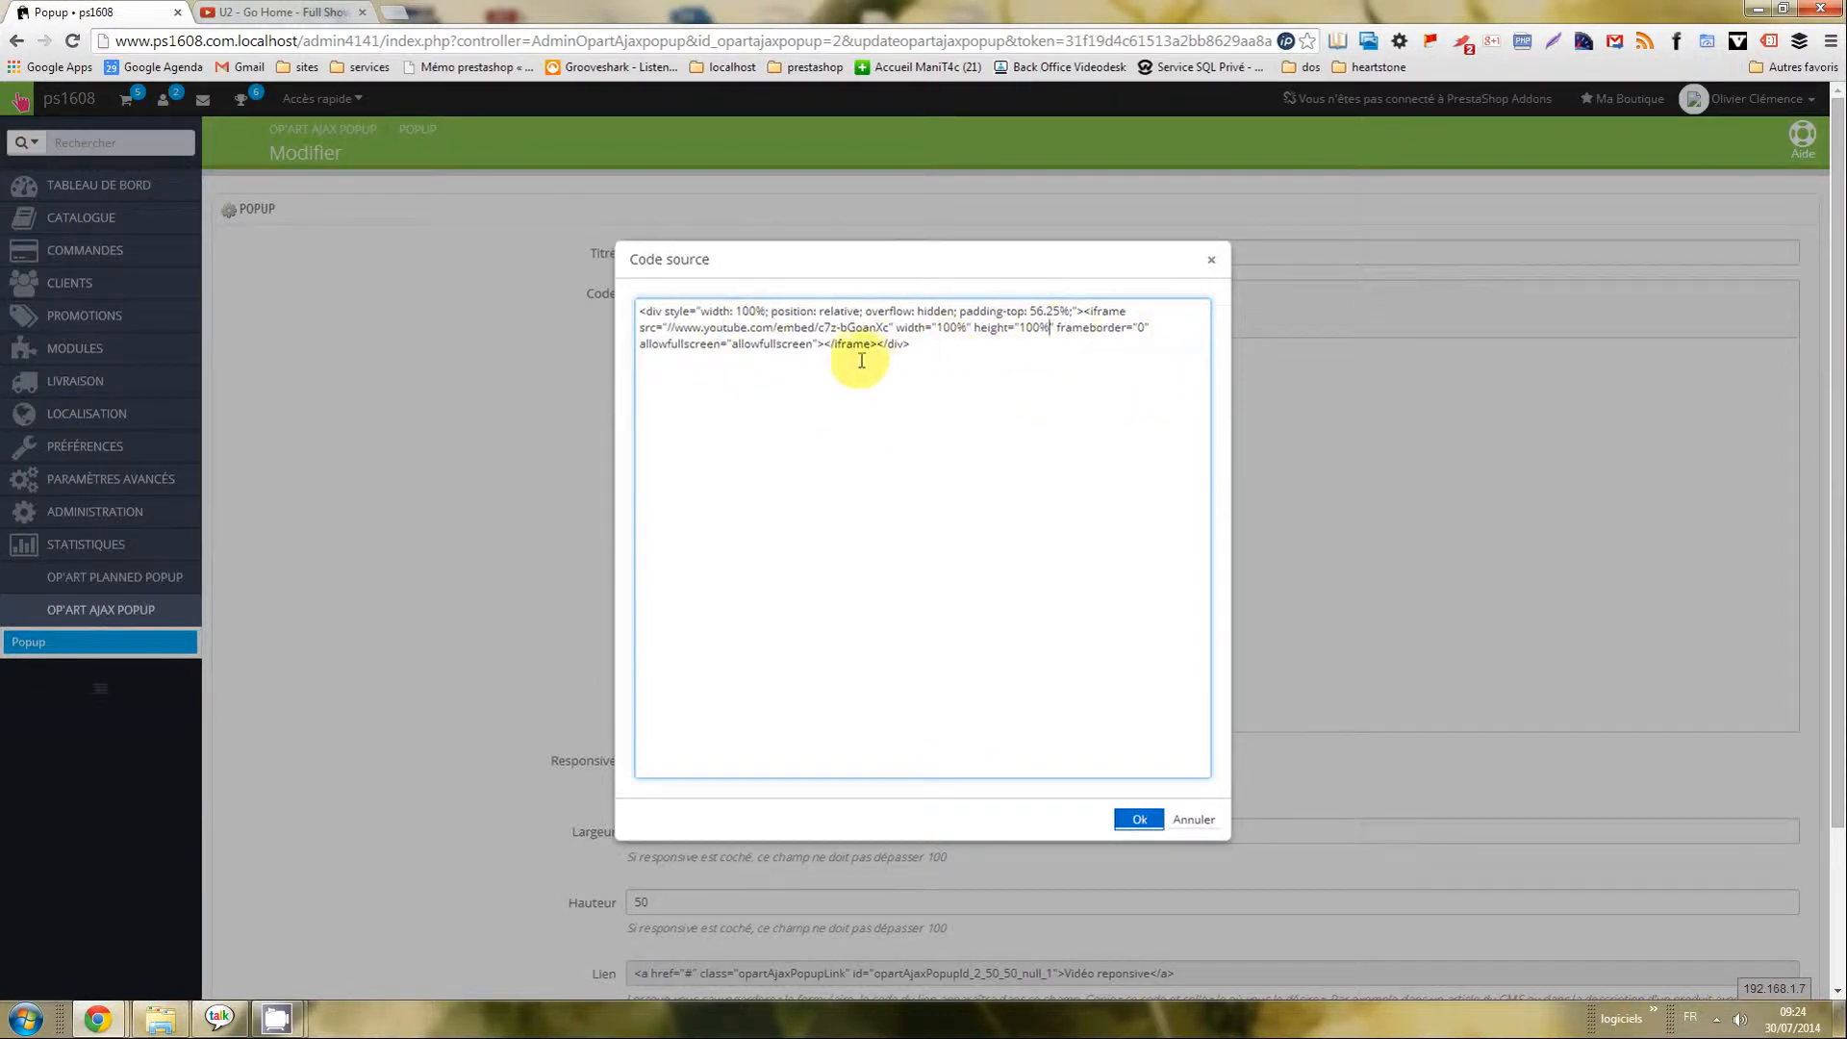
Add the attribute style="position:absolute; top:0; left:0;" to the iframe tag after allowfullscreen.
left_click(817, 344)
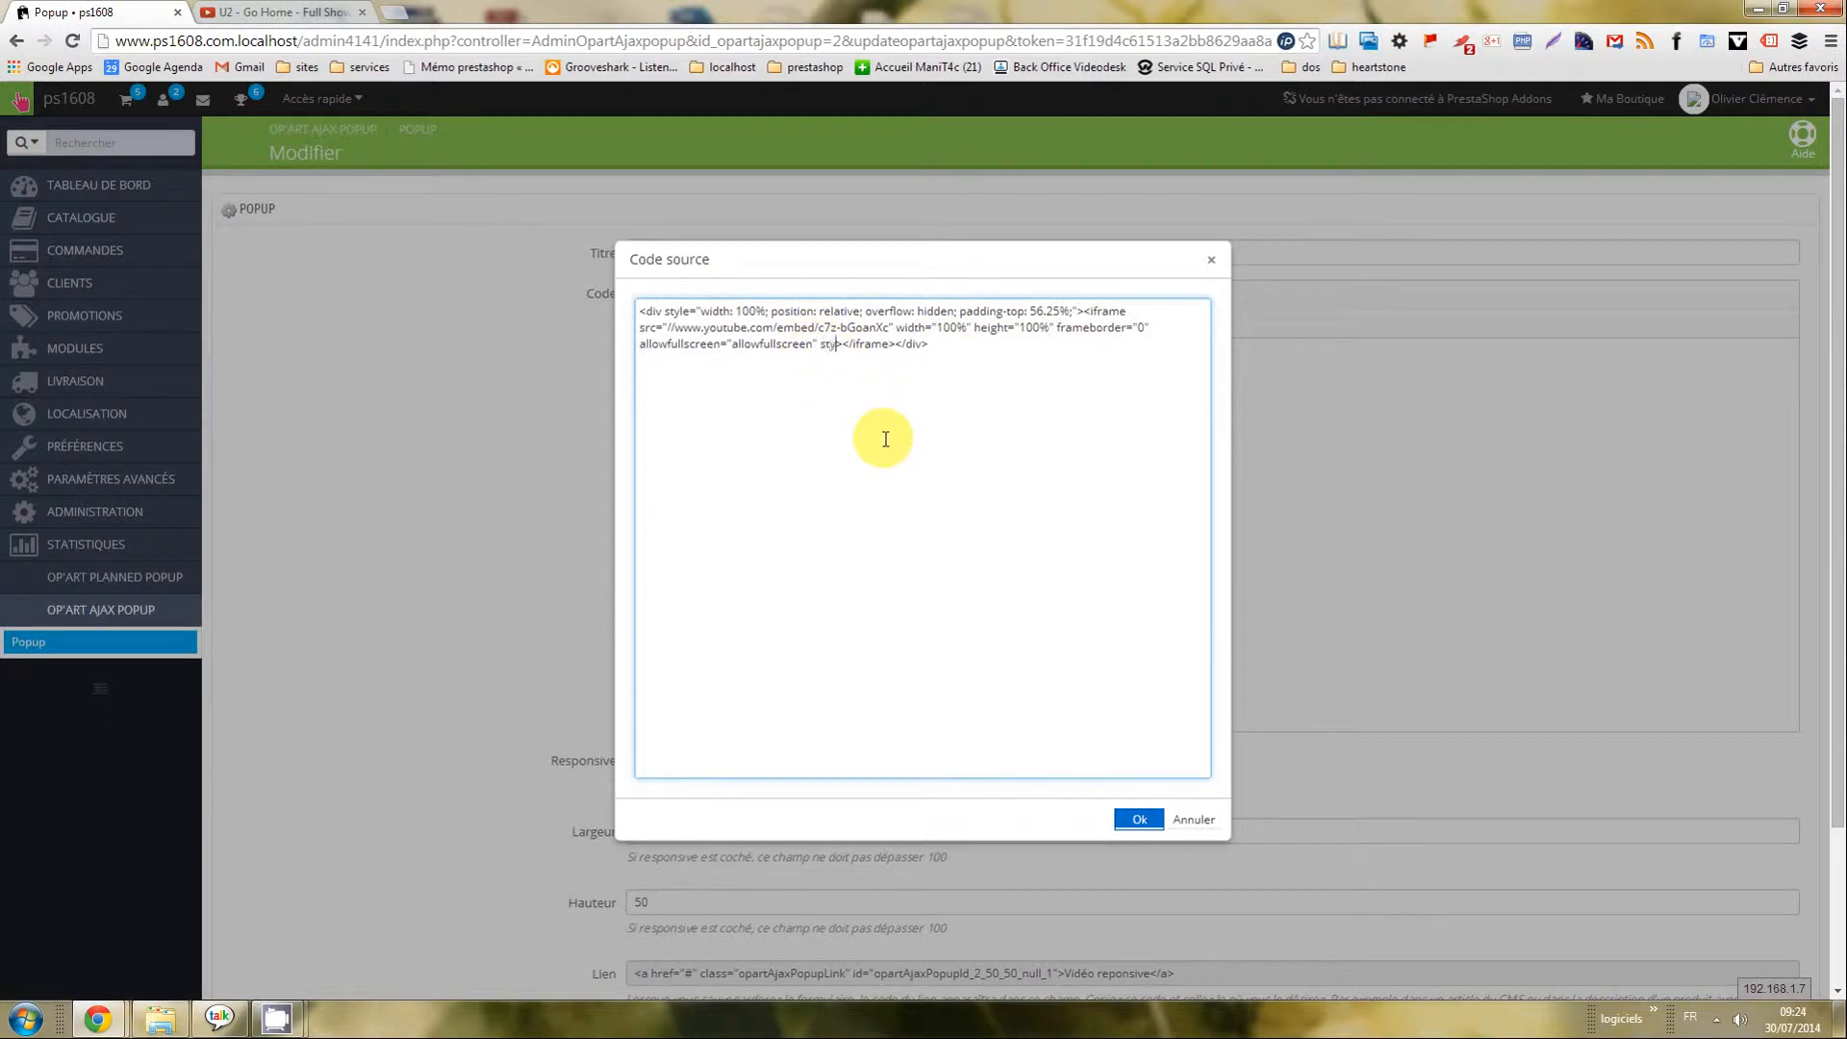
type("style=\"position:absolute; top:0; left:0")
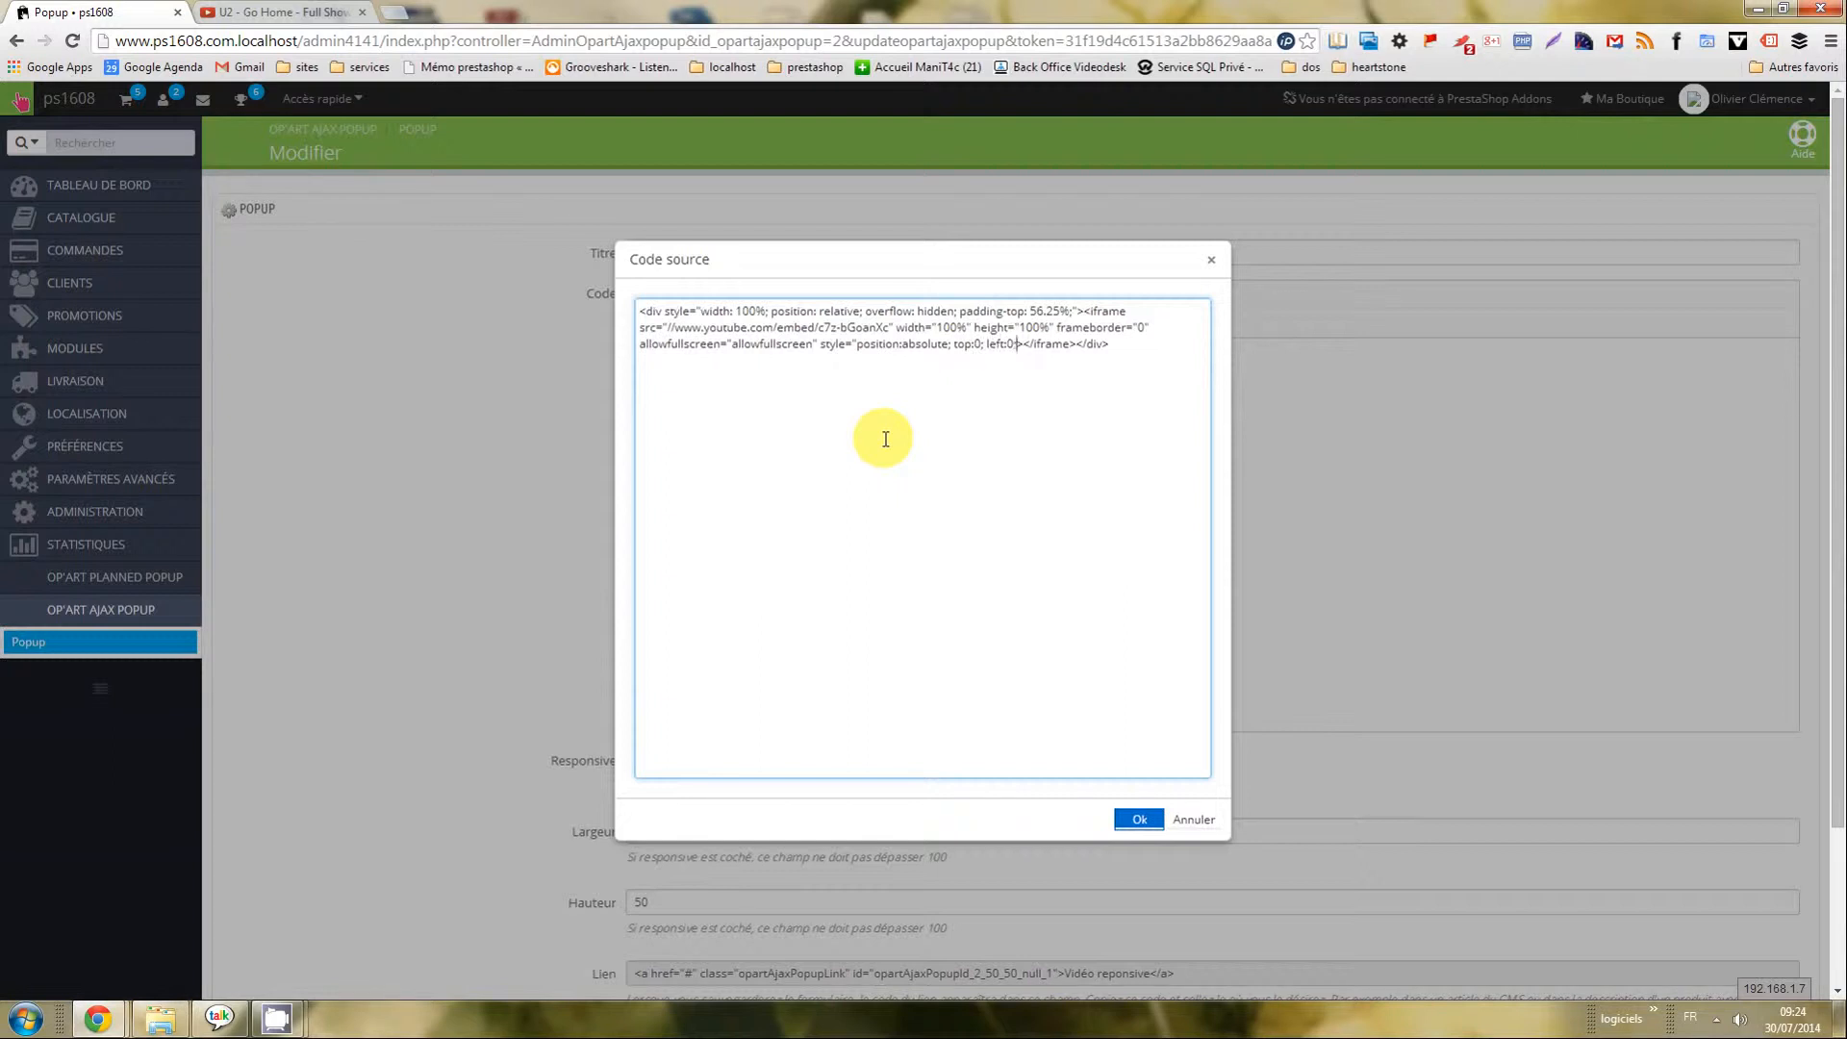
type(";\"")
Copy the complete responsive video code and apply the source code changes to the popup.
left_click_drag(1134, 342, 604, 338)
right_click(912, 348)
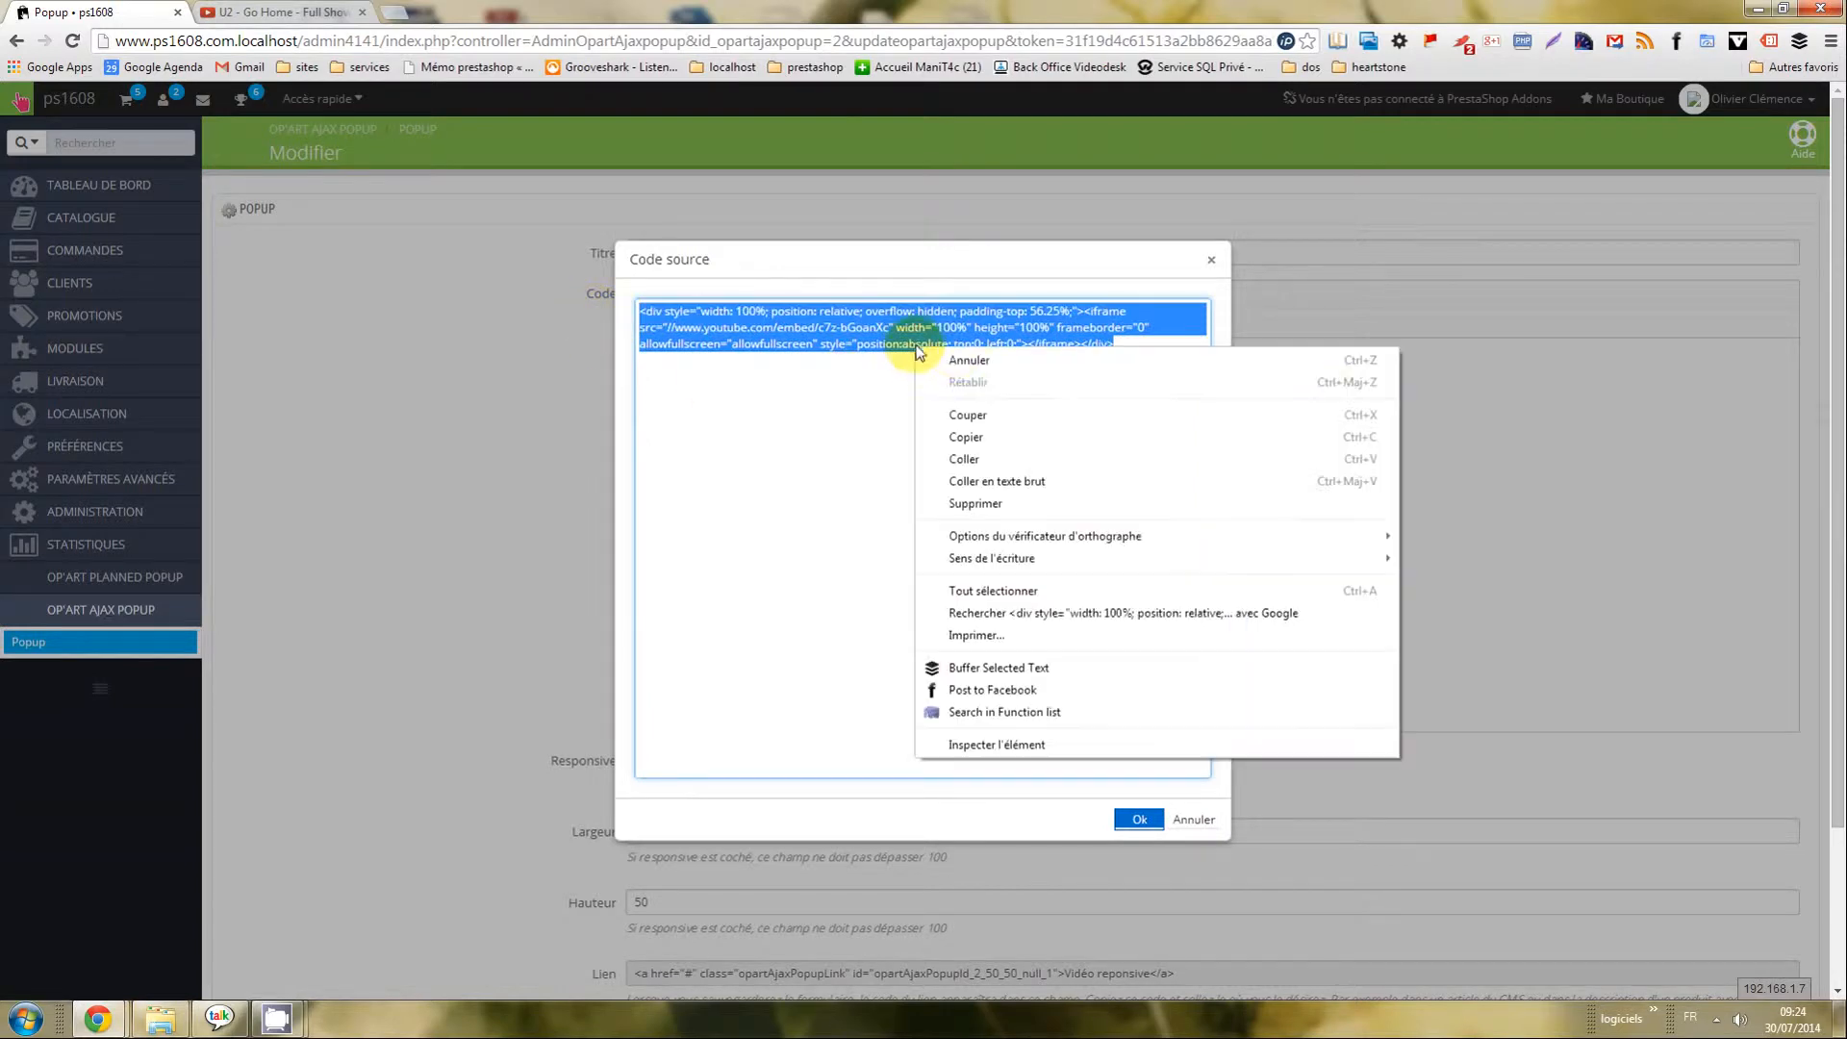
left_click(981, 440)
left_click(1134, 816)
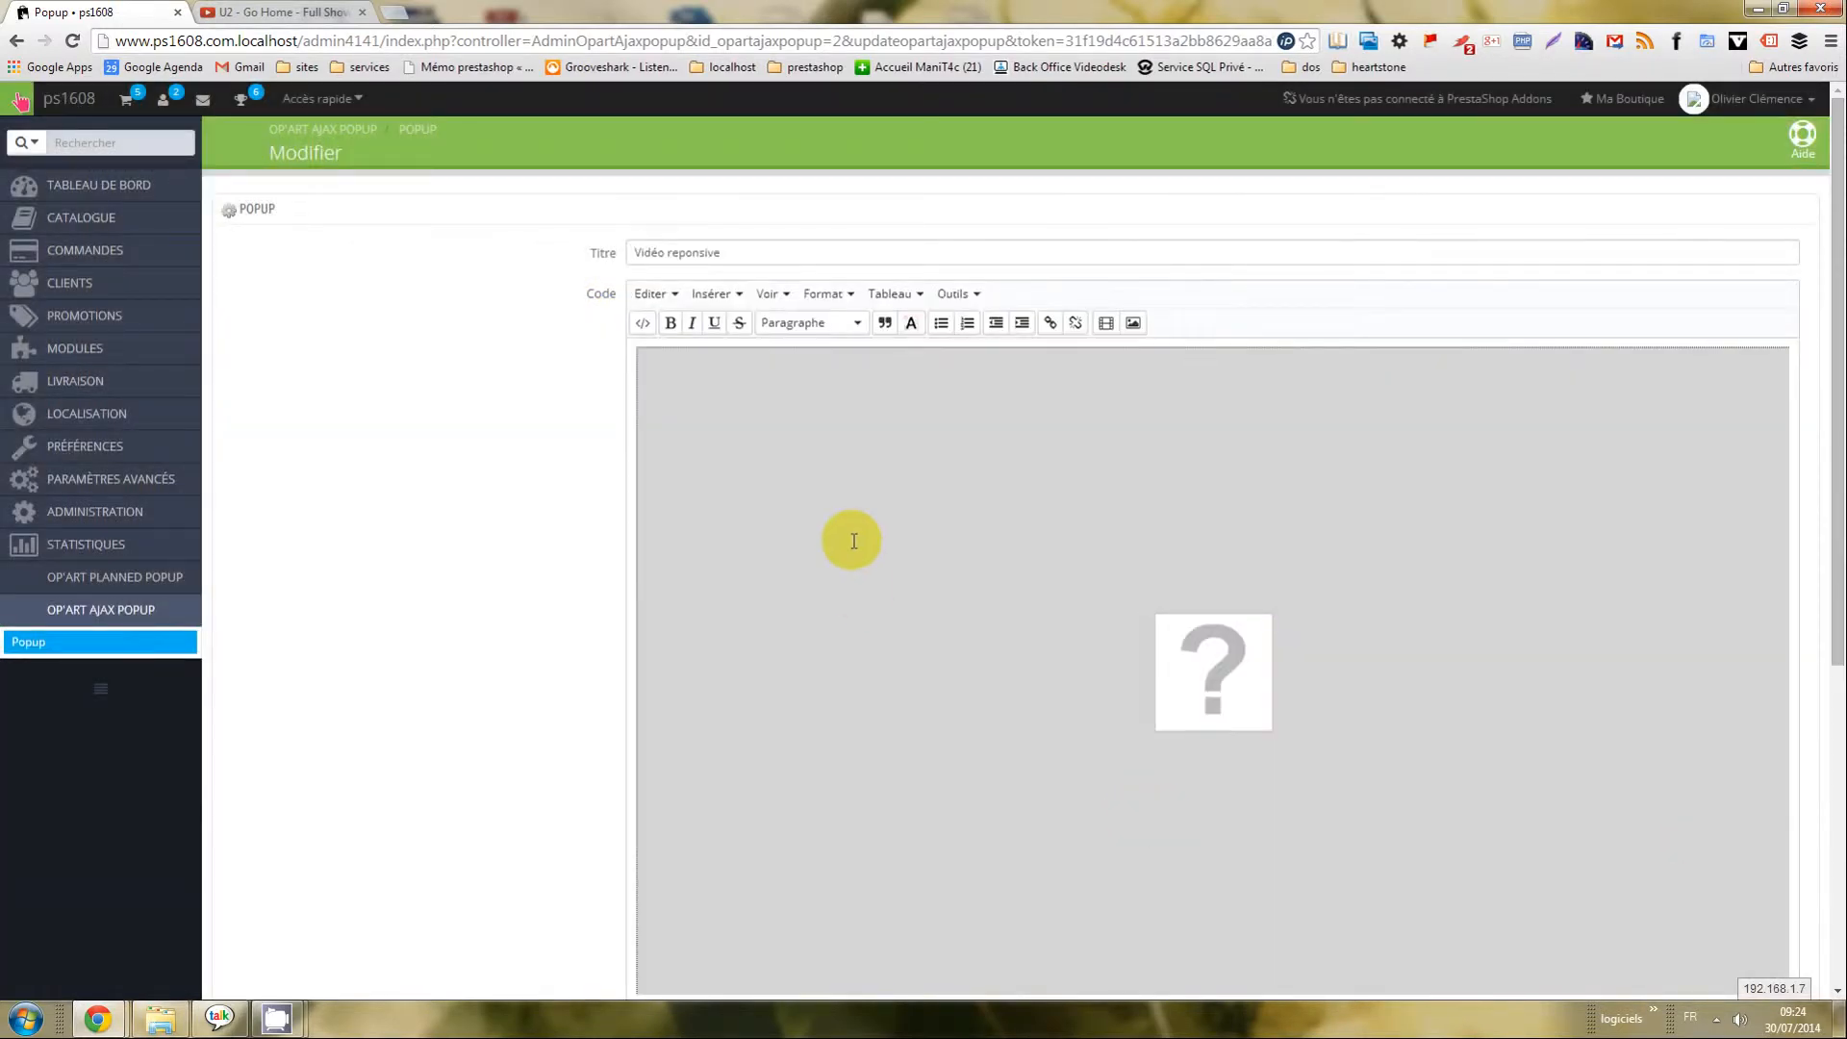
Save the edited "Vidéo reponsive" popup with its responsive video code.
scroll(569, 754, "down", 3)
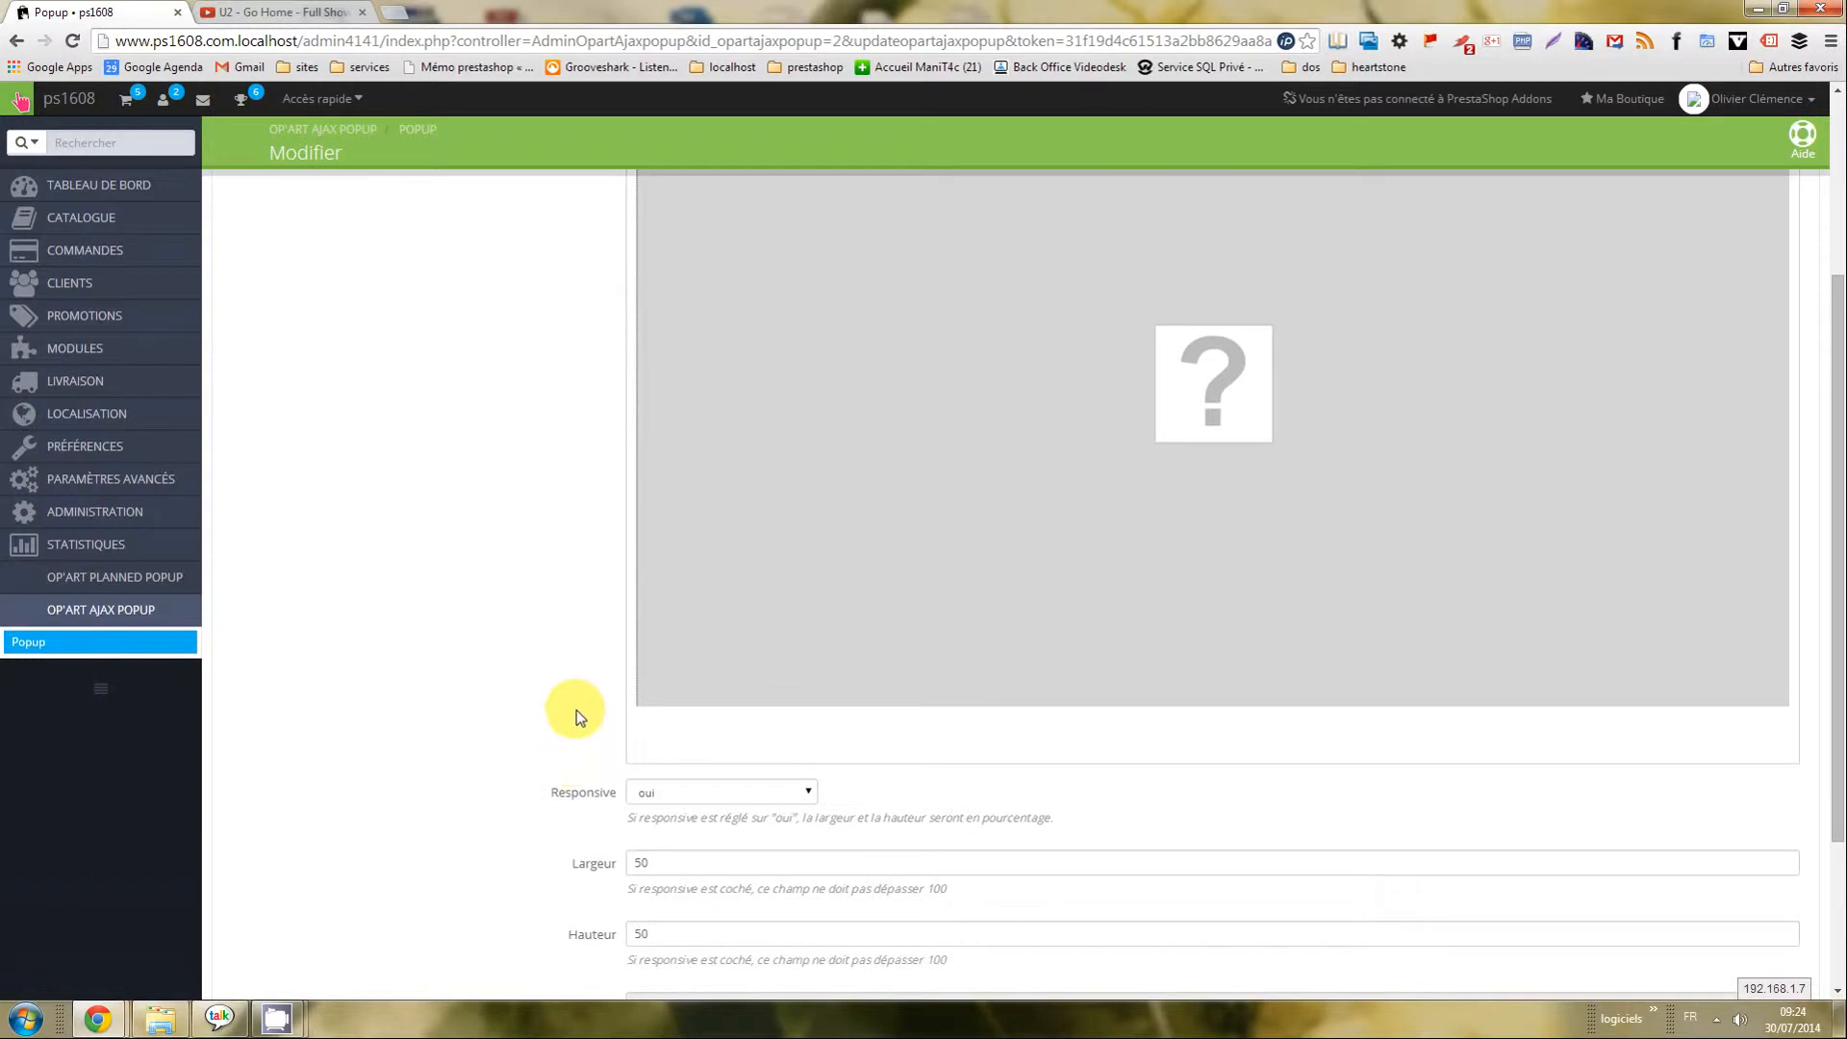
scroll(575, 710, "up", 3)
scroll(585, 923, "down", 5)
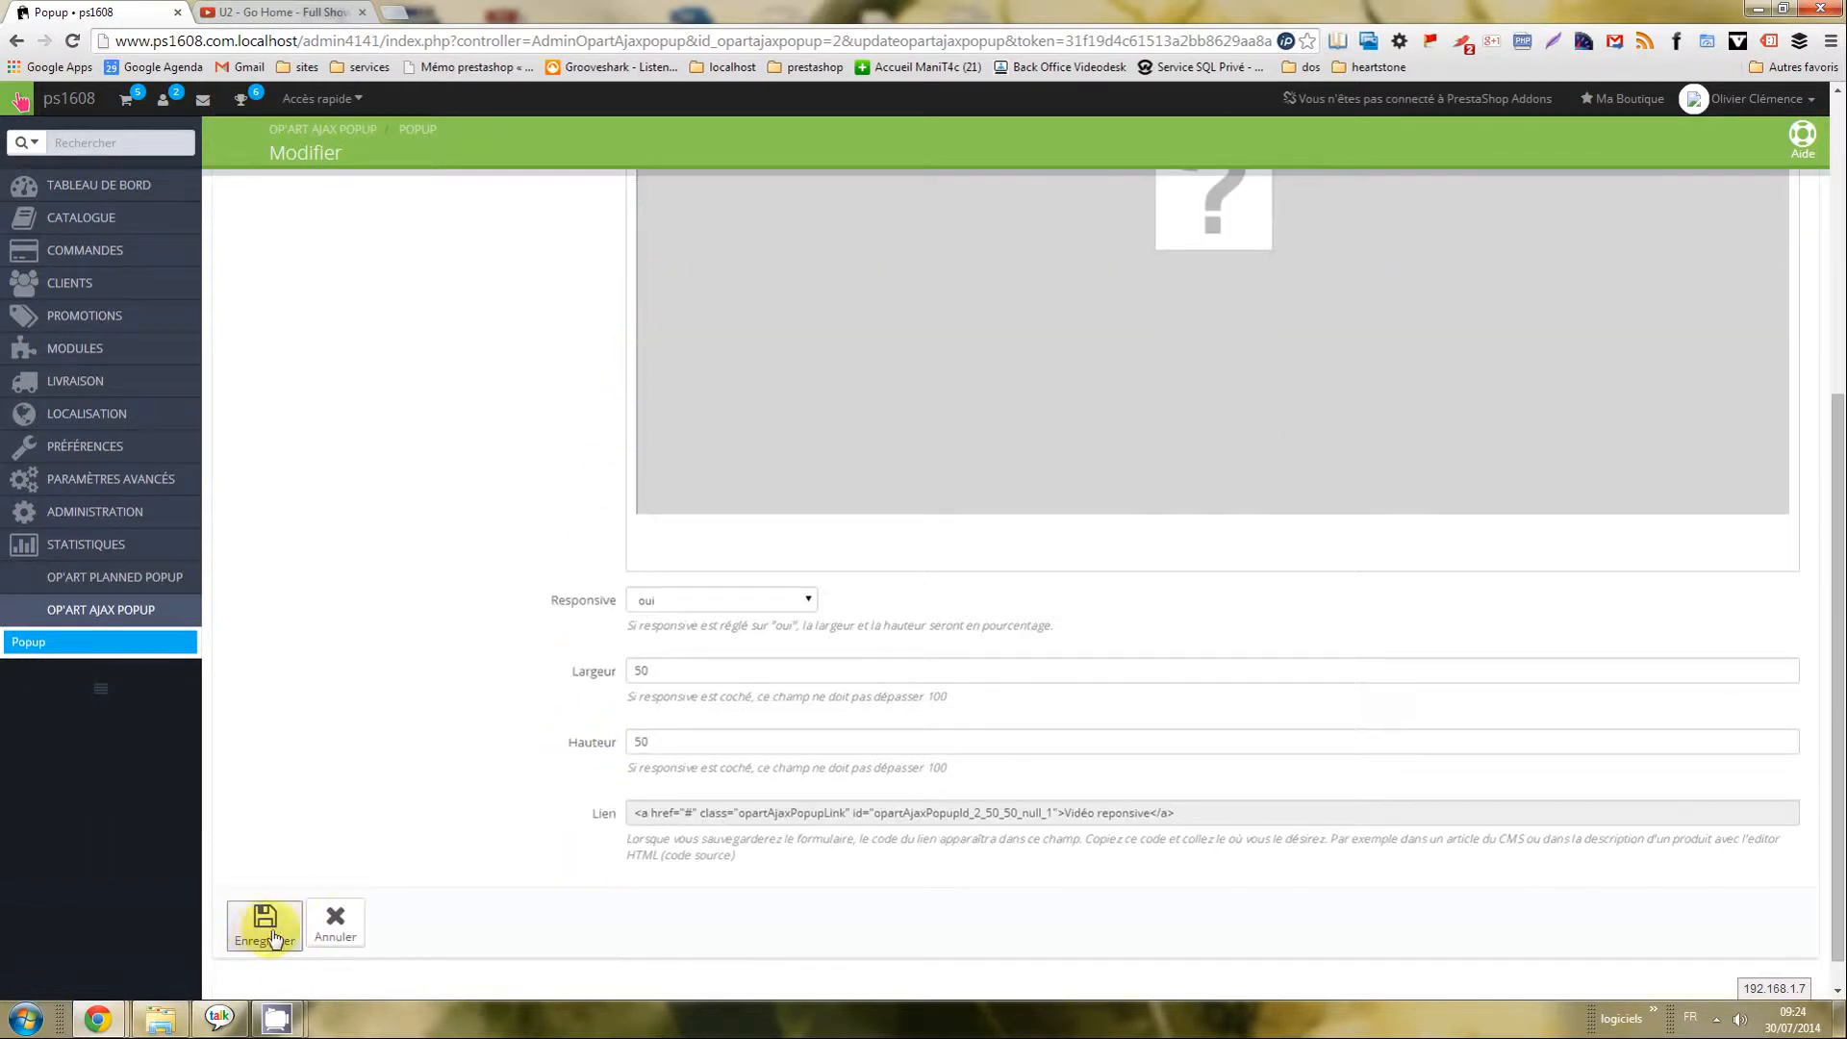
left_click(260, 935)
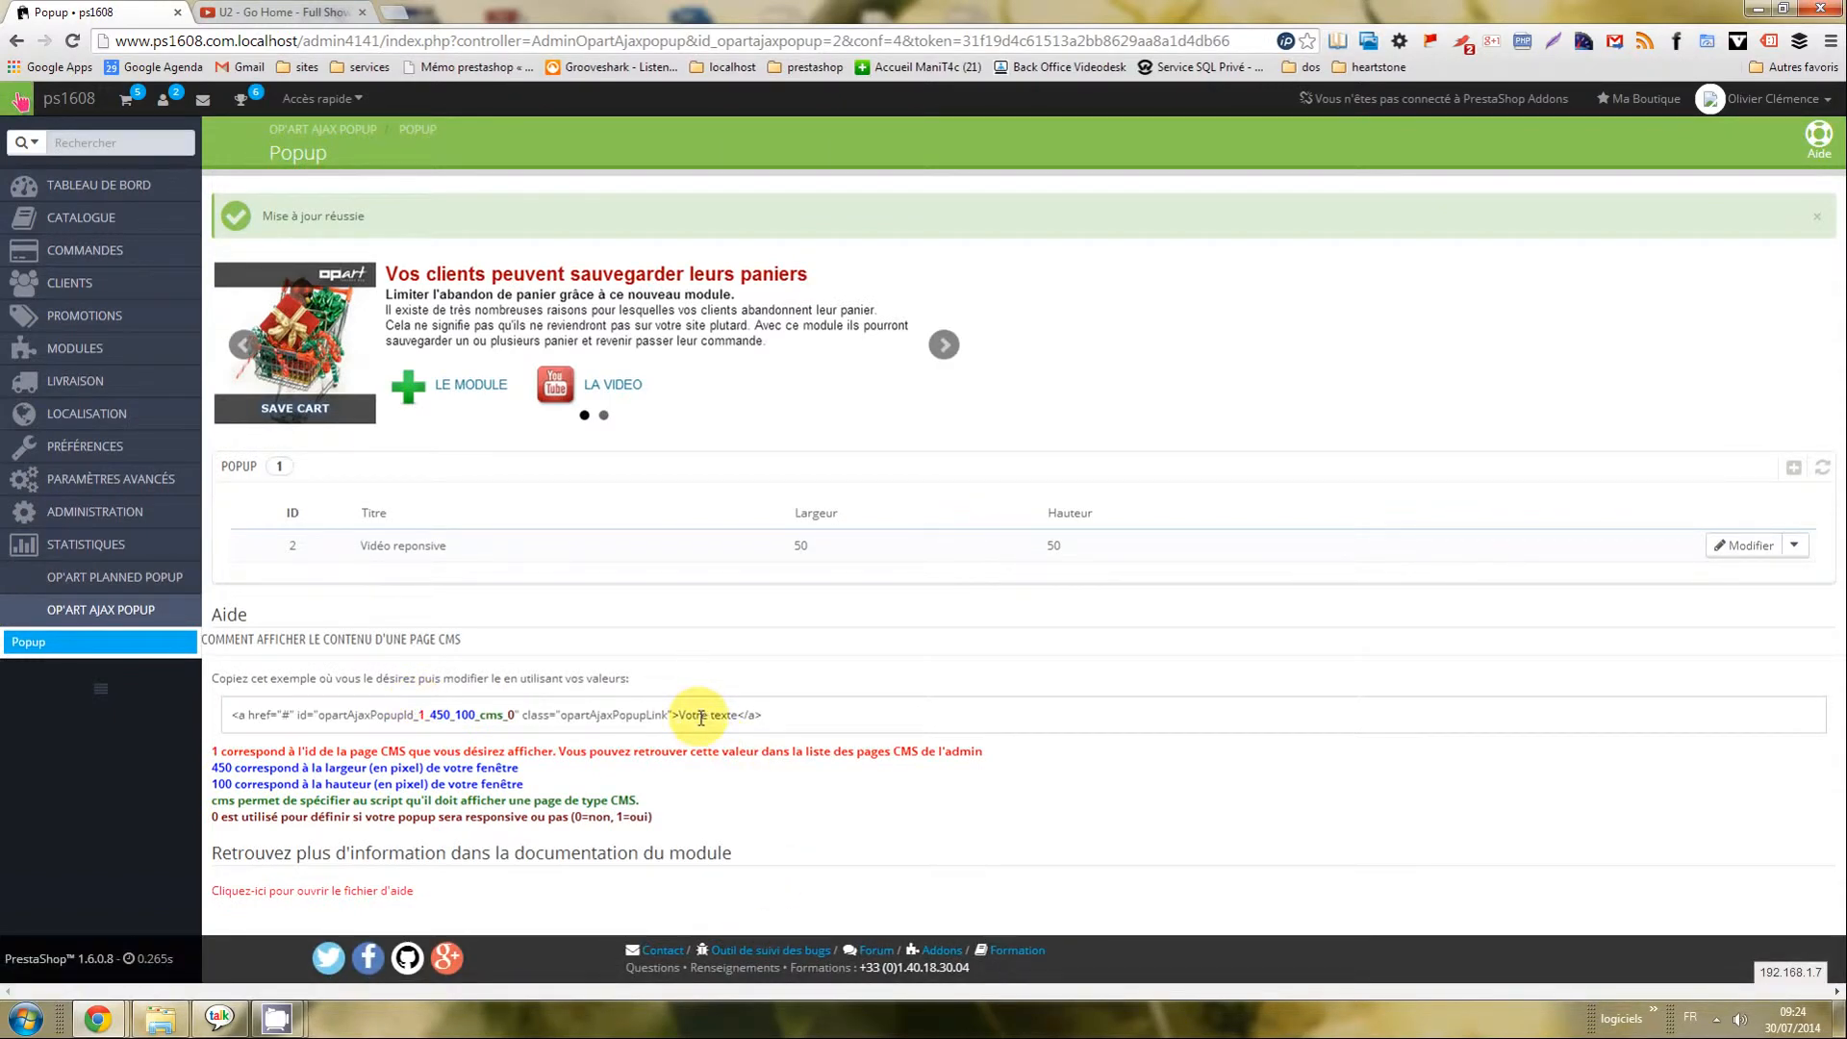
Reopen the "Vidéo reponsive" popup for editing and copy its complete generated link code.
left_click(1742, 546)
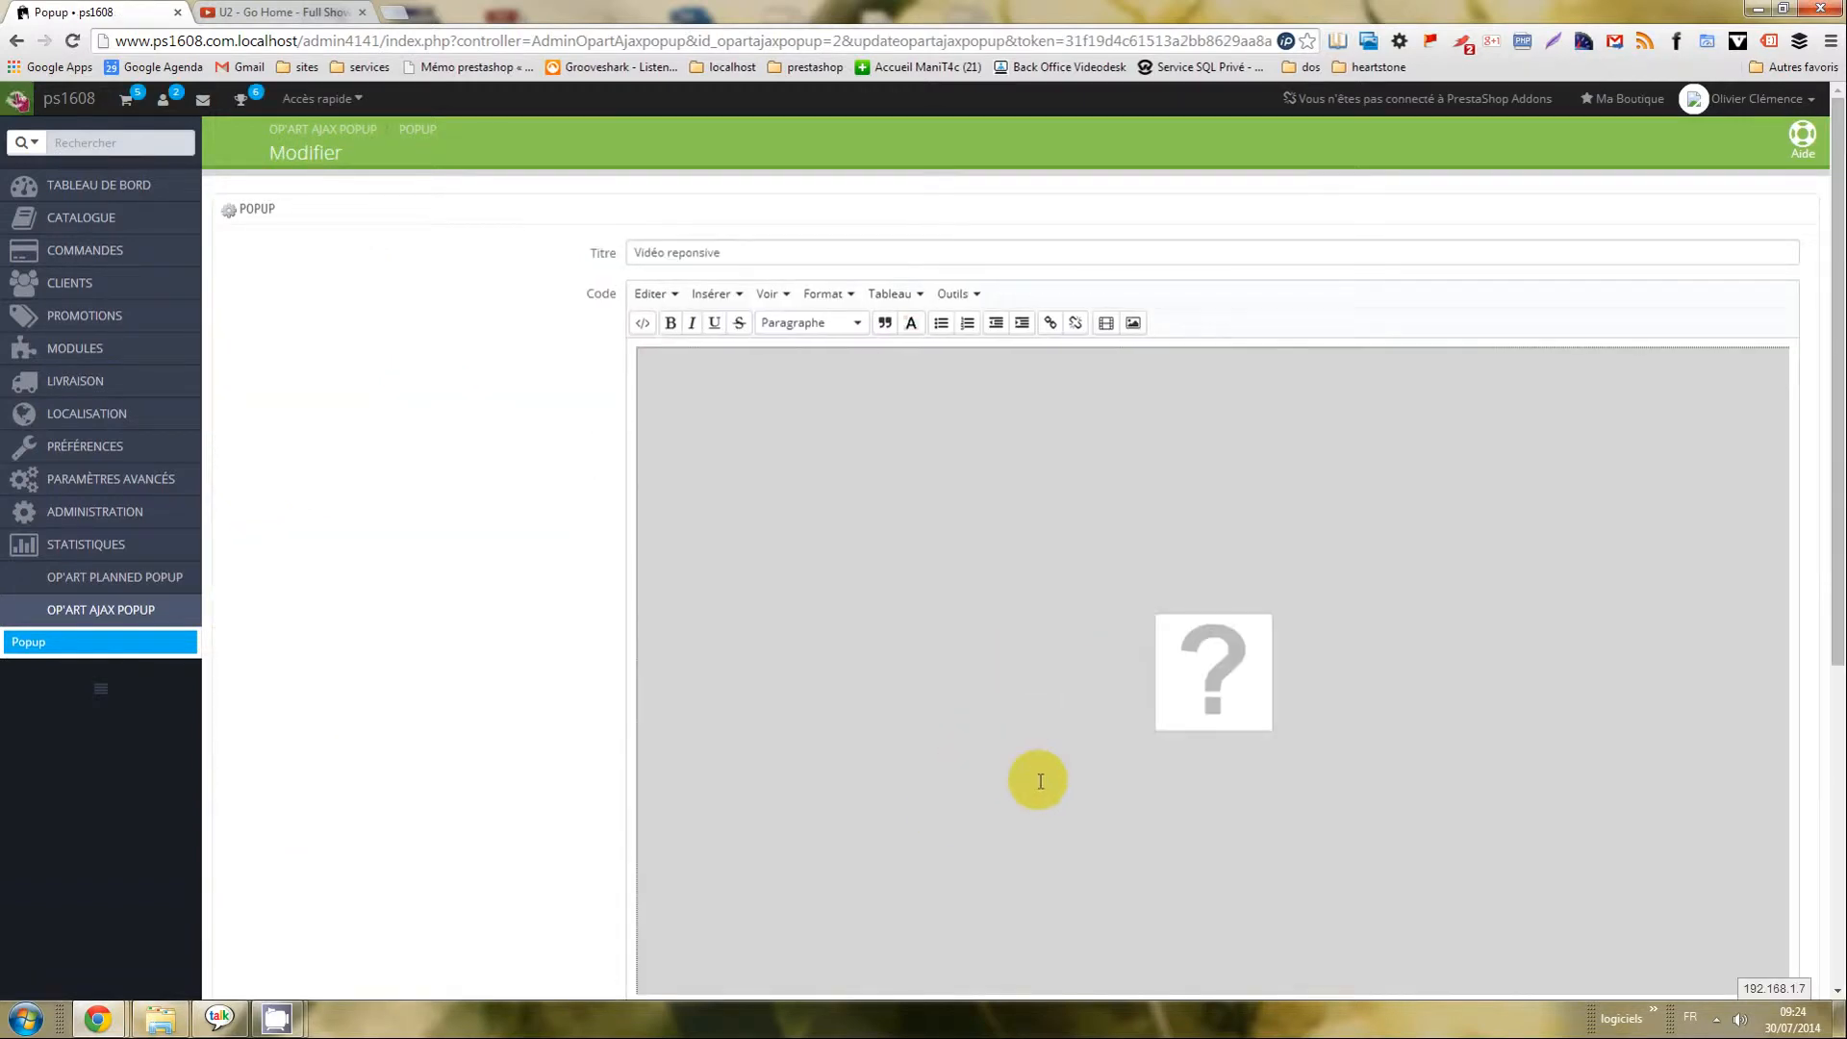
scroll(1064, 842, "down", 4)
left_click_drag(1229, 911, 631, 908)
right_click(647, 909)
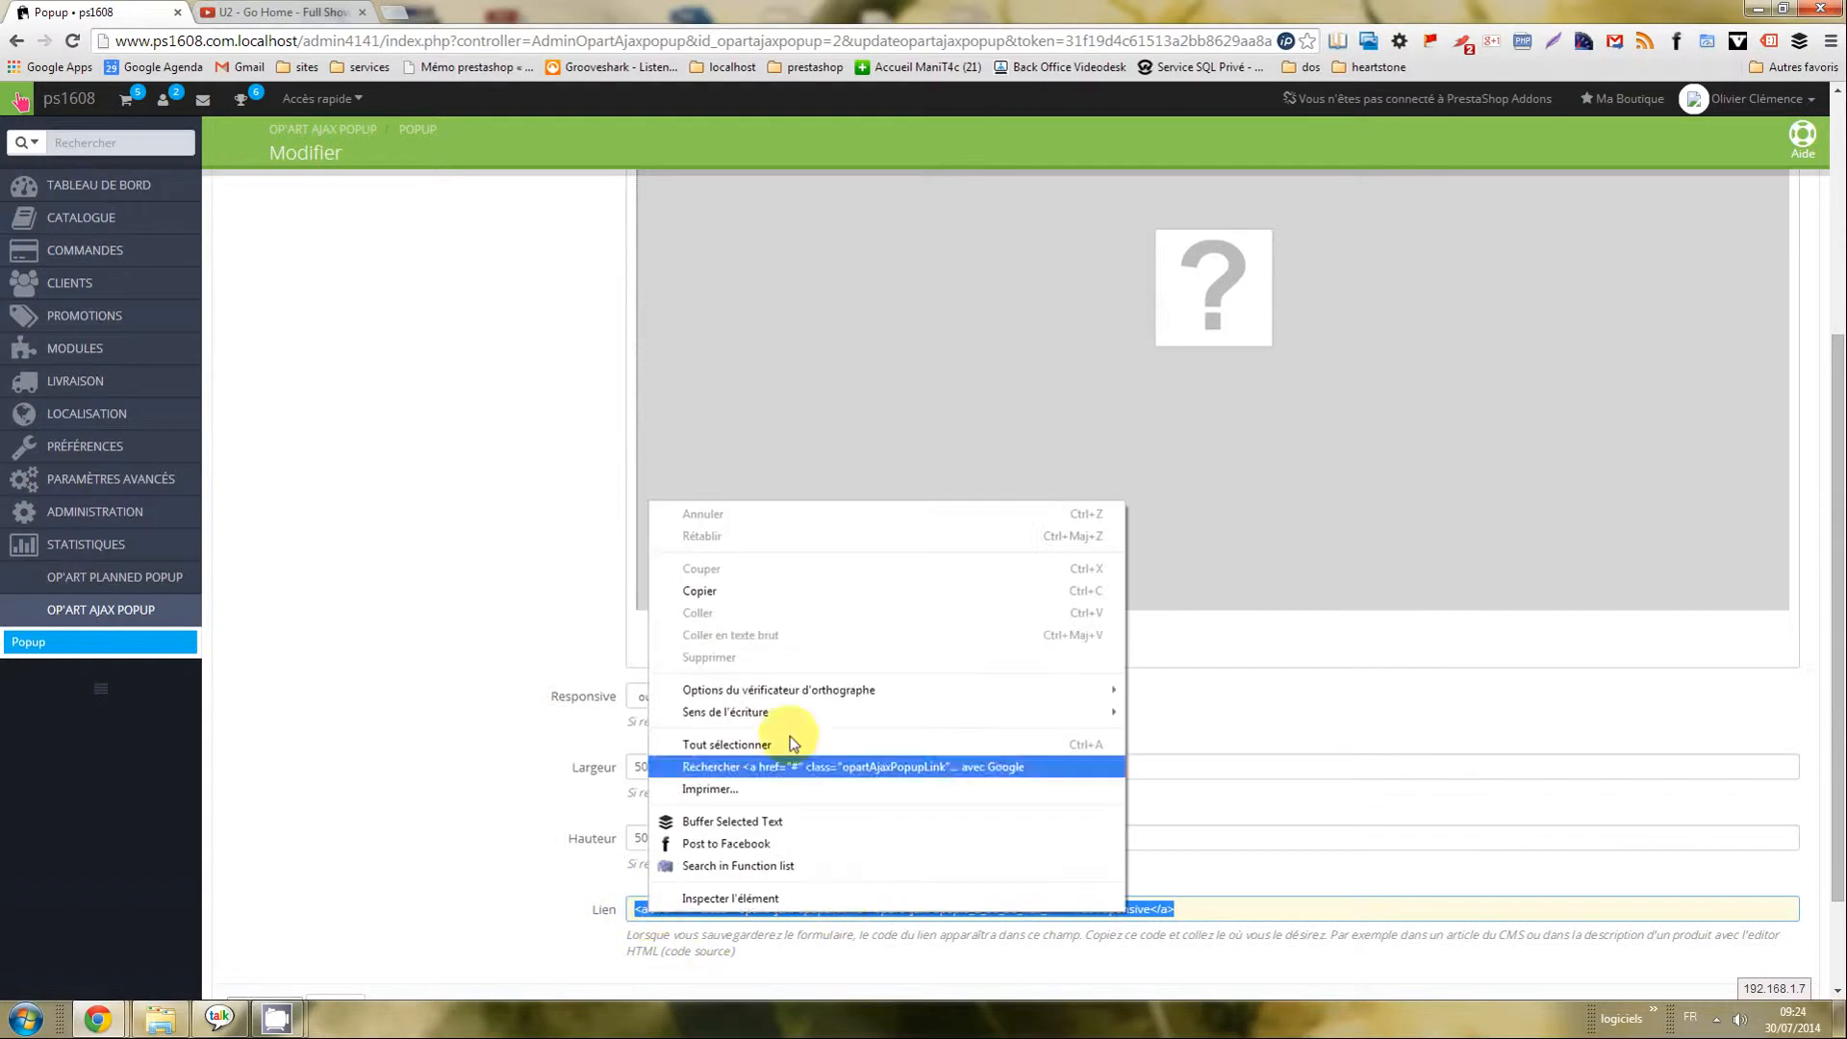
left_click(760, 591)
left_click(539, 804)
scroll(539, 804, "up", 2)
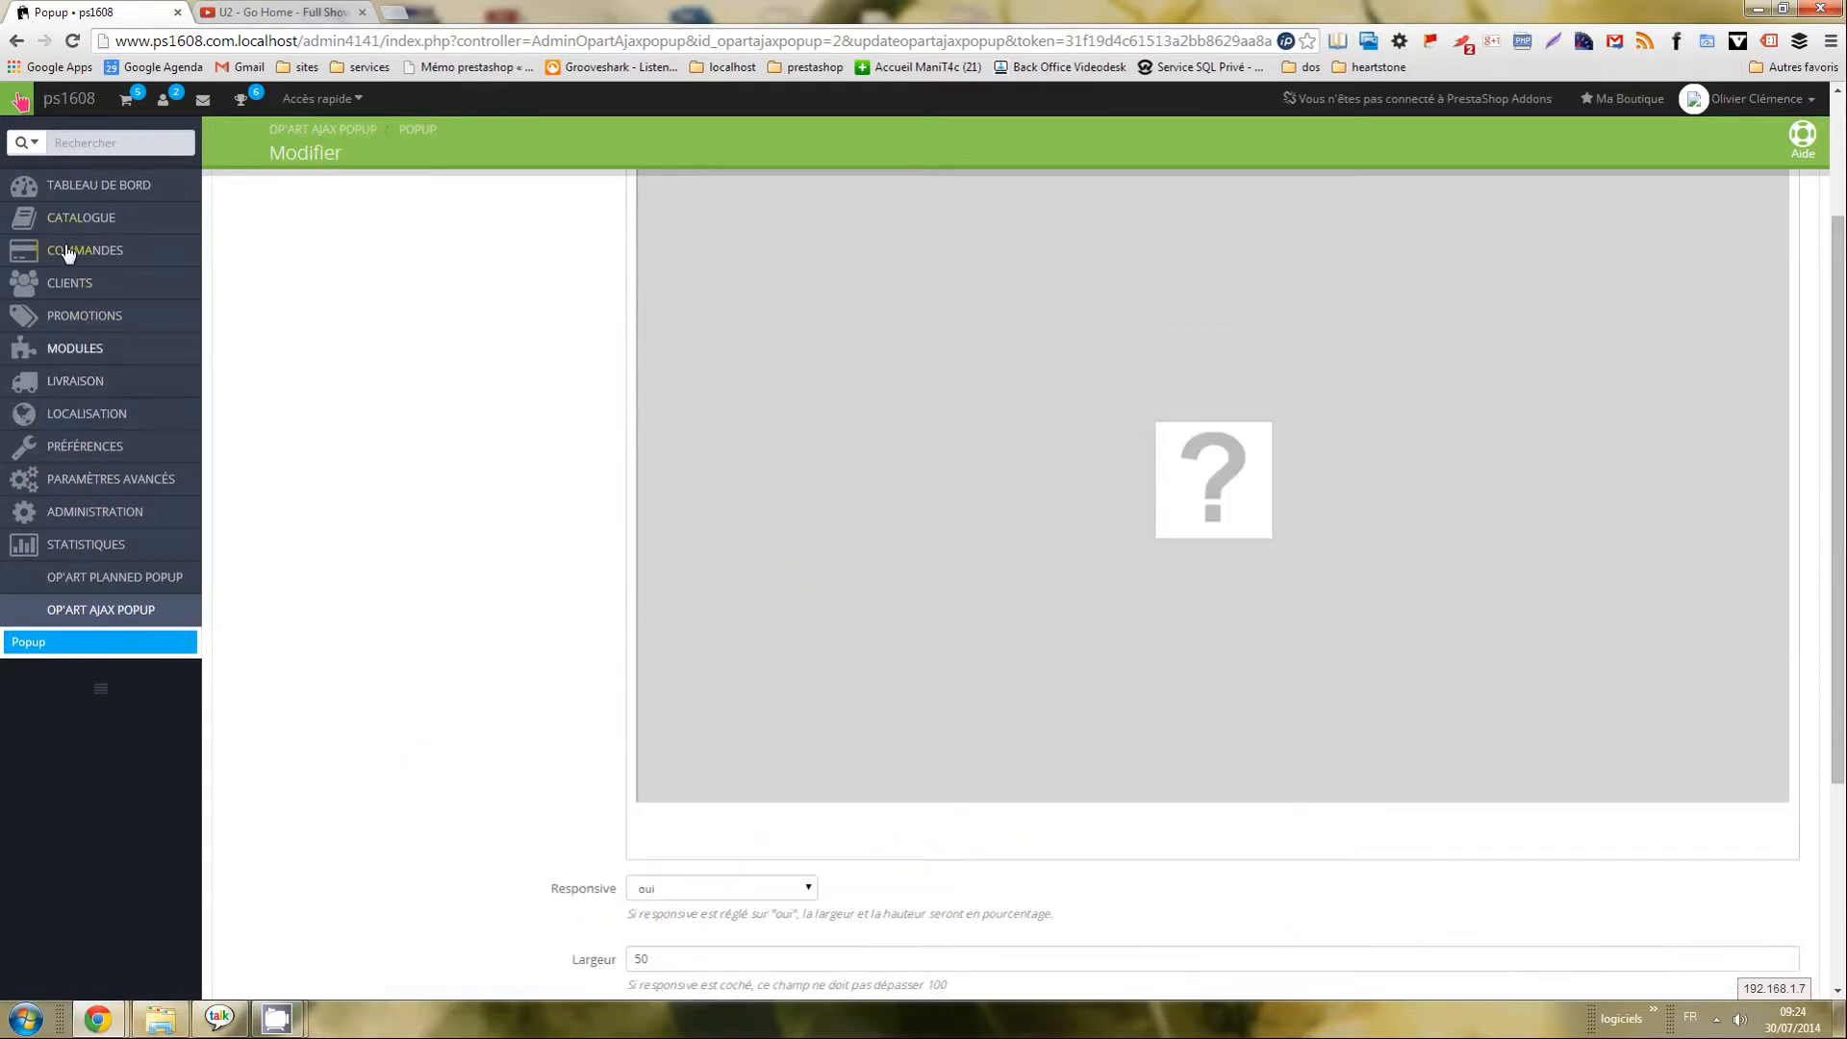
Open the catalogue product "T-shirts à manches courtes délavés" and show the source code of its description.
mouse_move(63, 219)
left_click(289, 219)
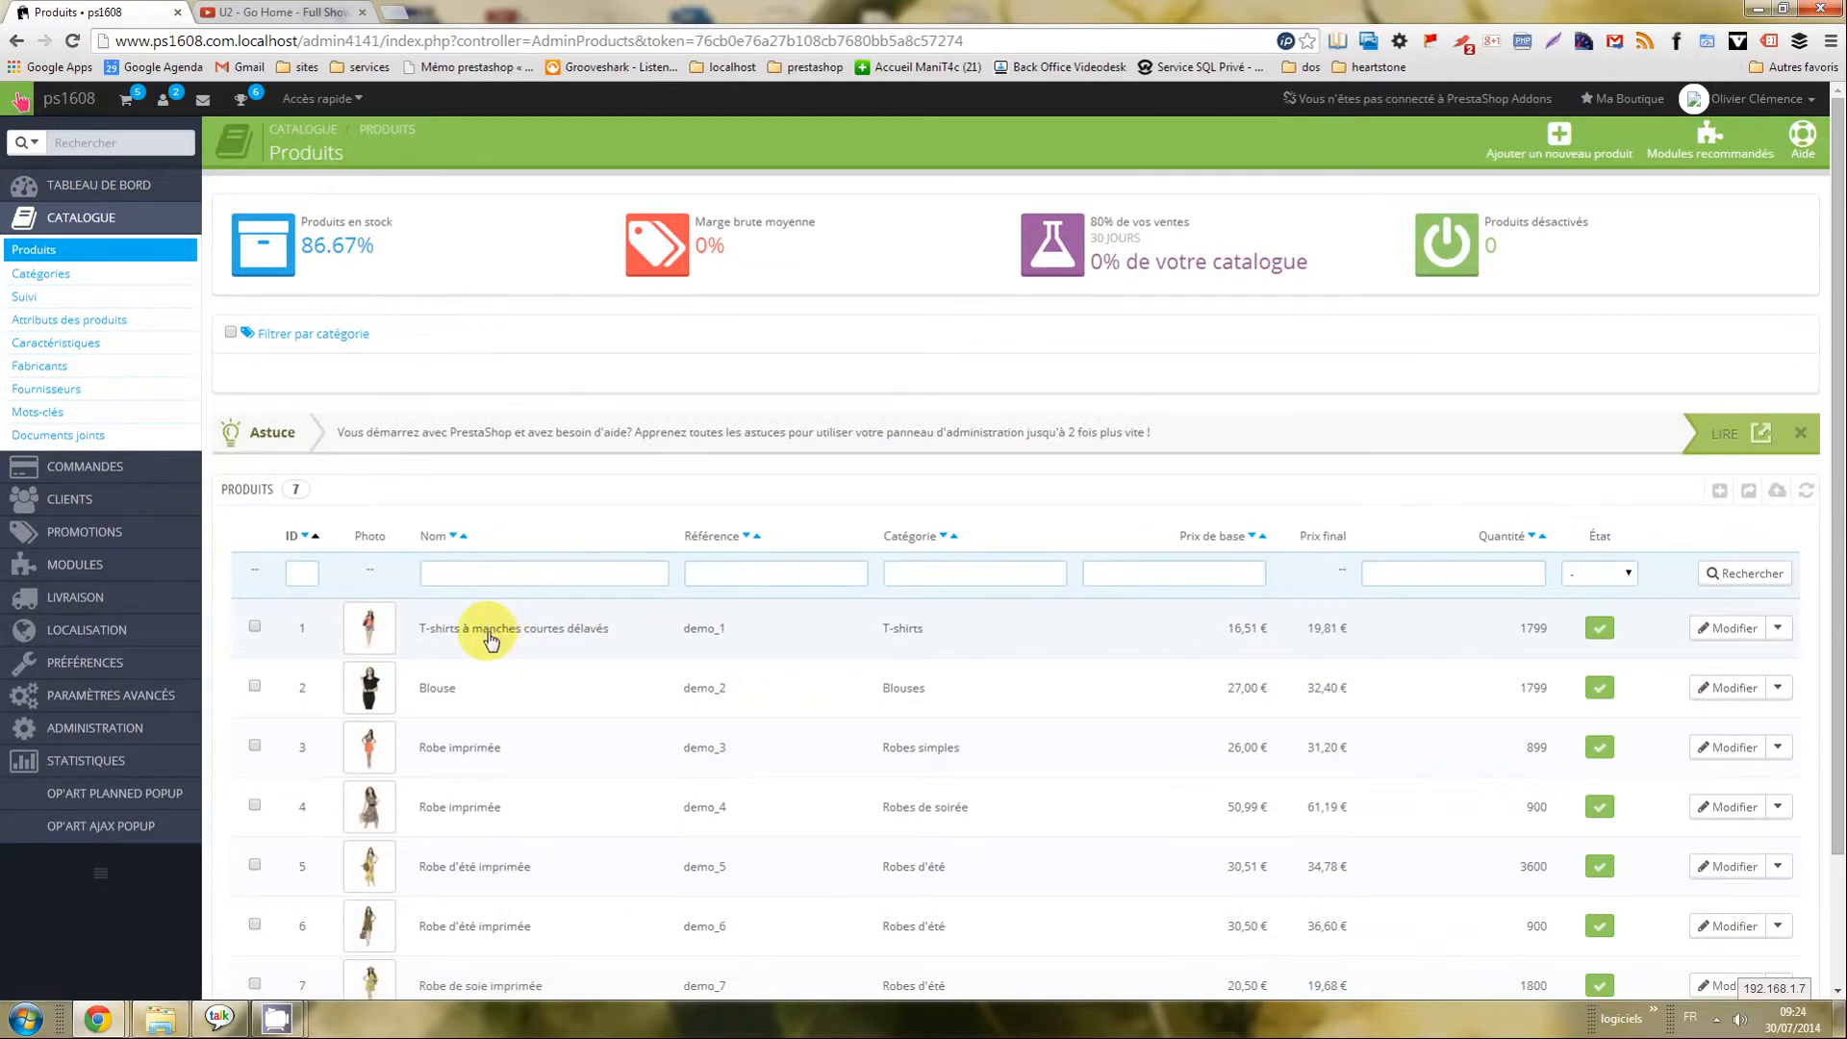
left_click(490, 638)
scroll(933, 812, "down", 2)
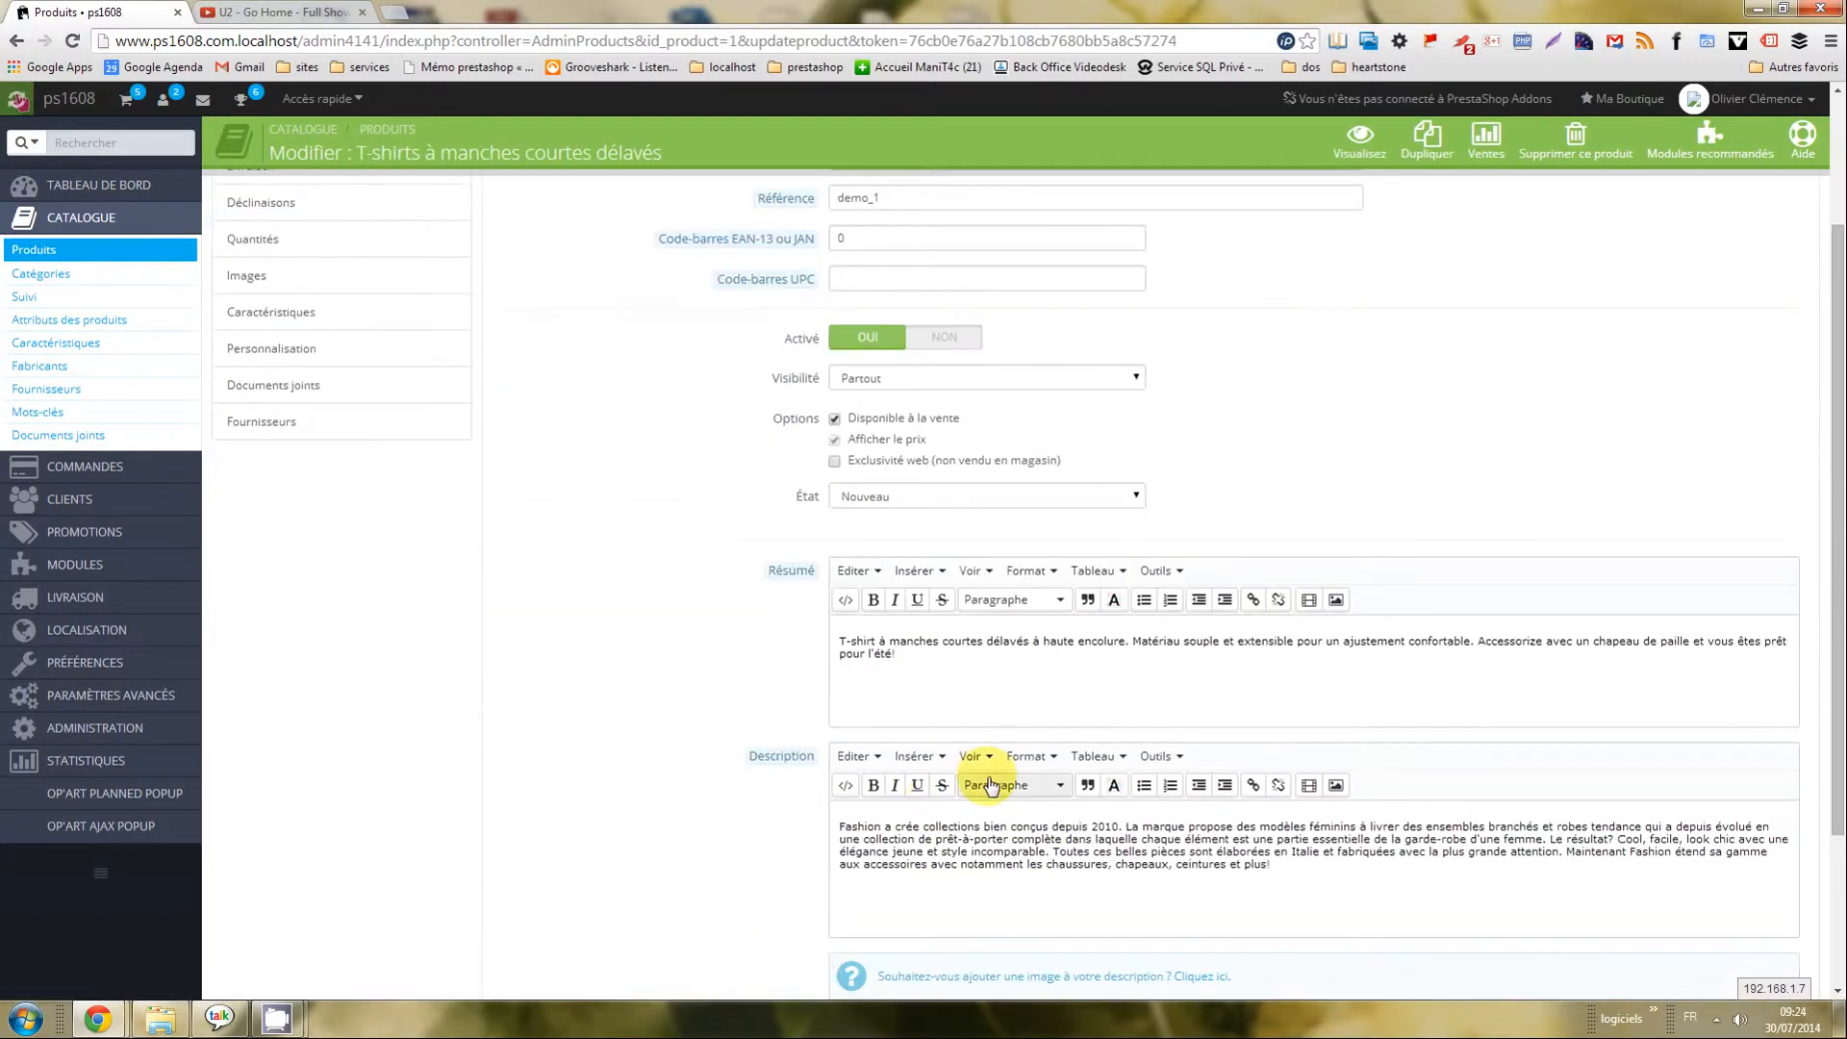
scroll(991, 787, "down", 2)
left_click(845, 593)
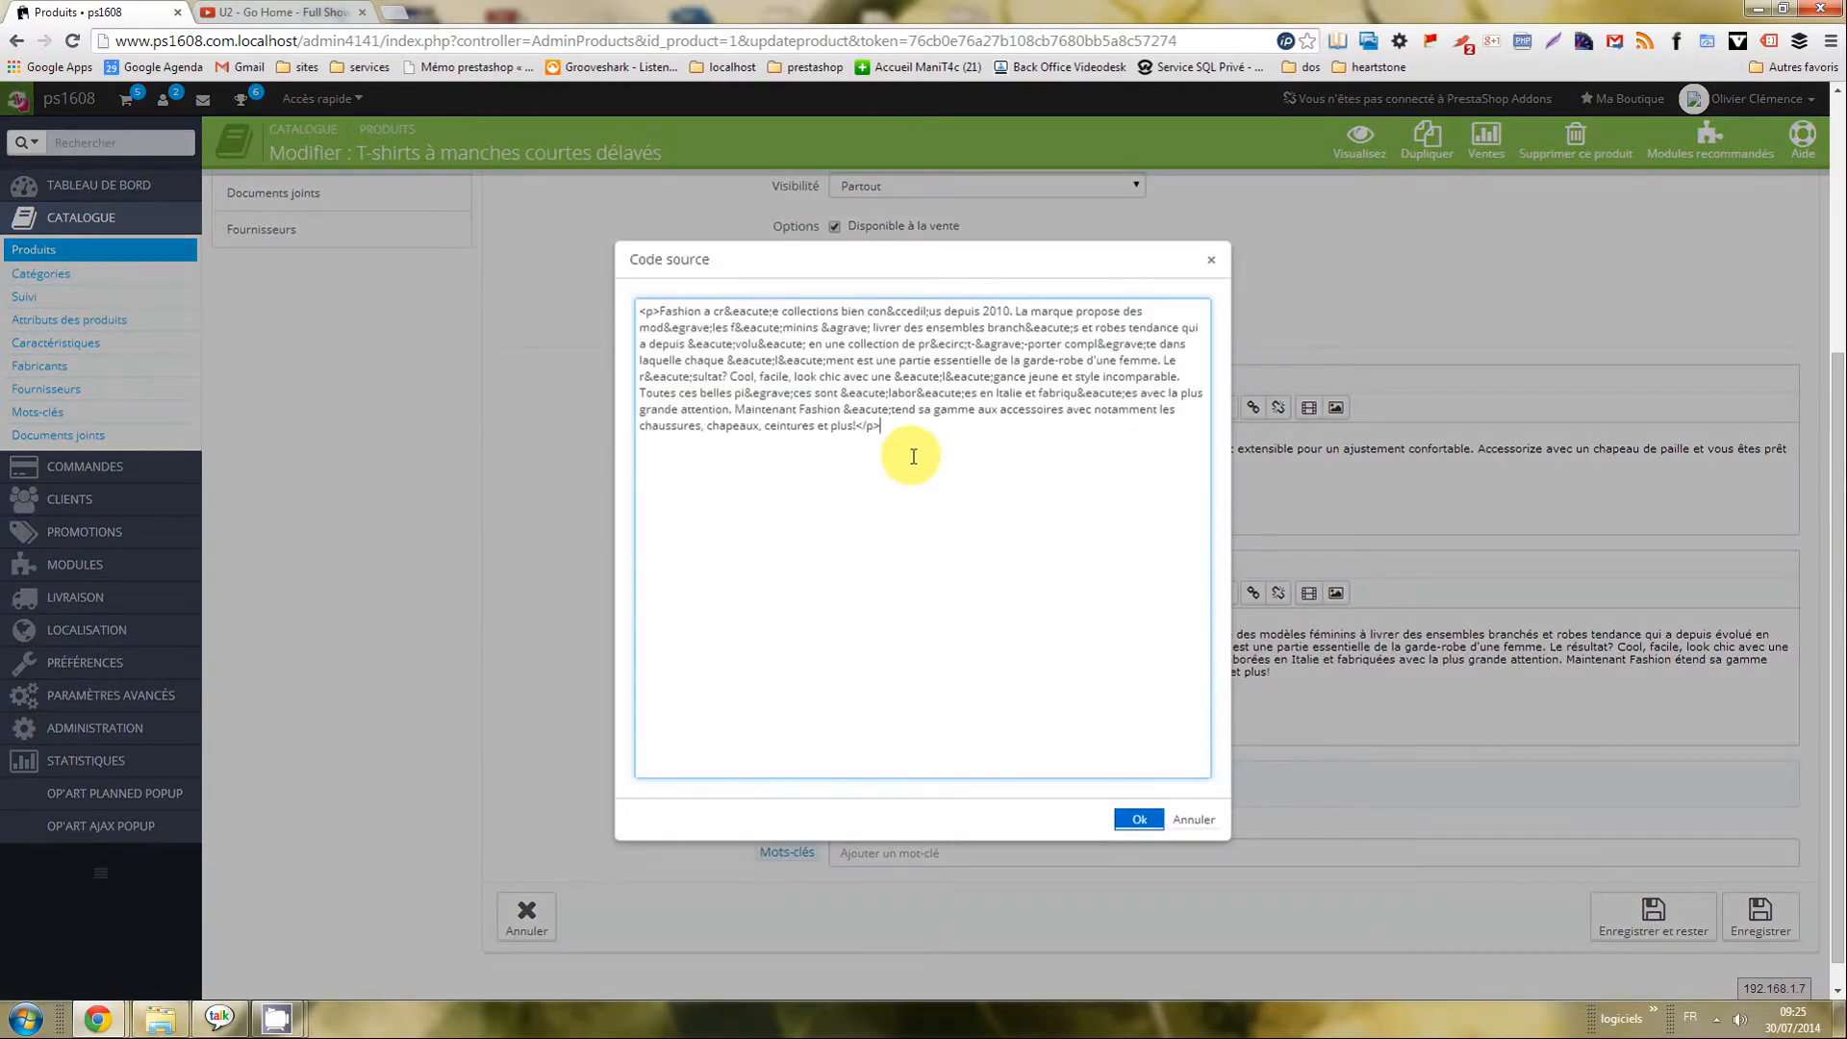
Paste the copied popup link below the description's existing paragraph and wrap it in <p> and </p> tags.
key("ctrl+v")
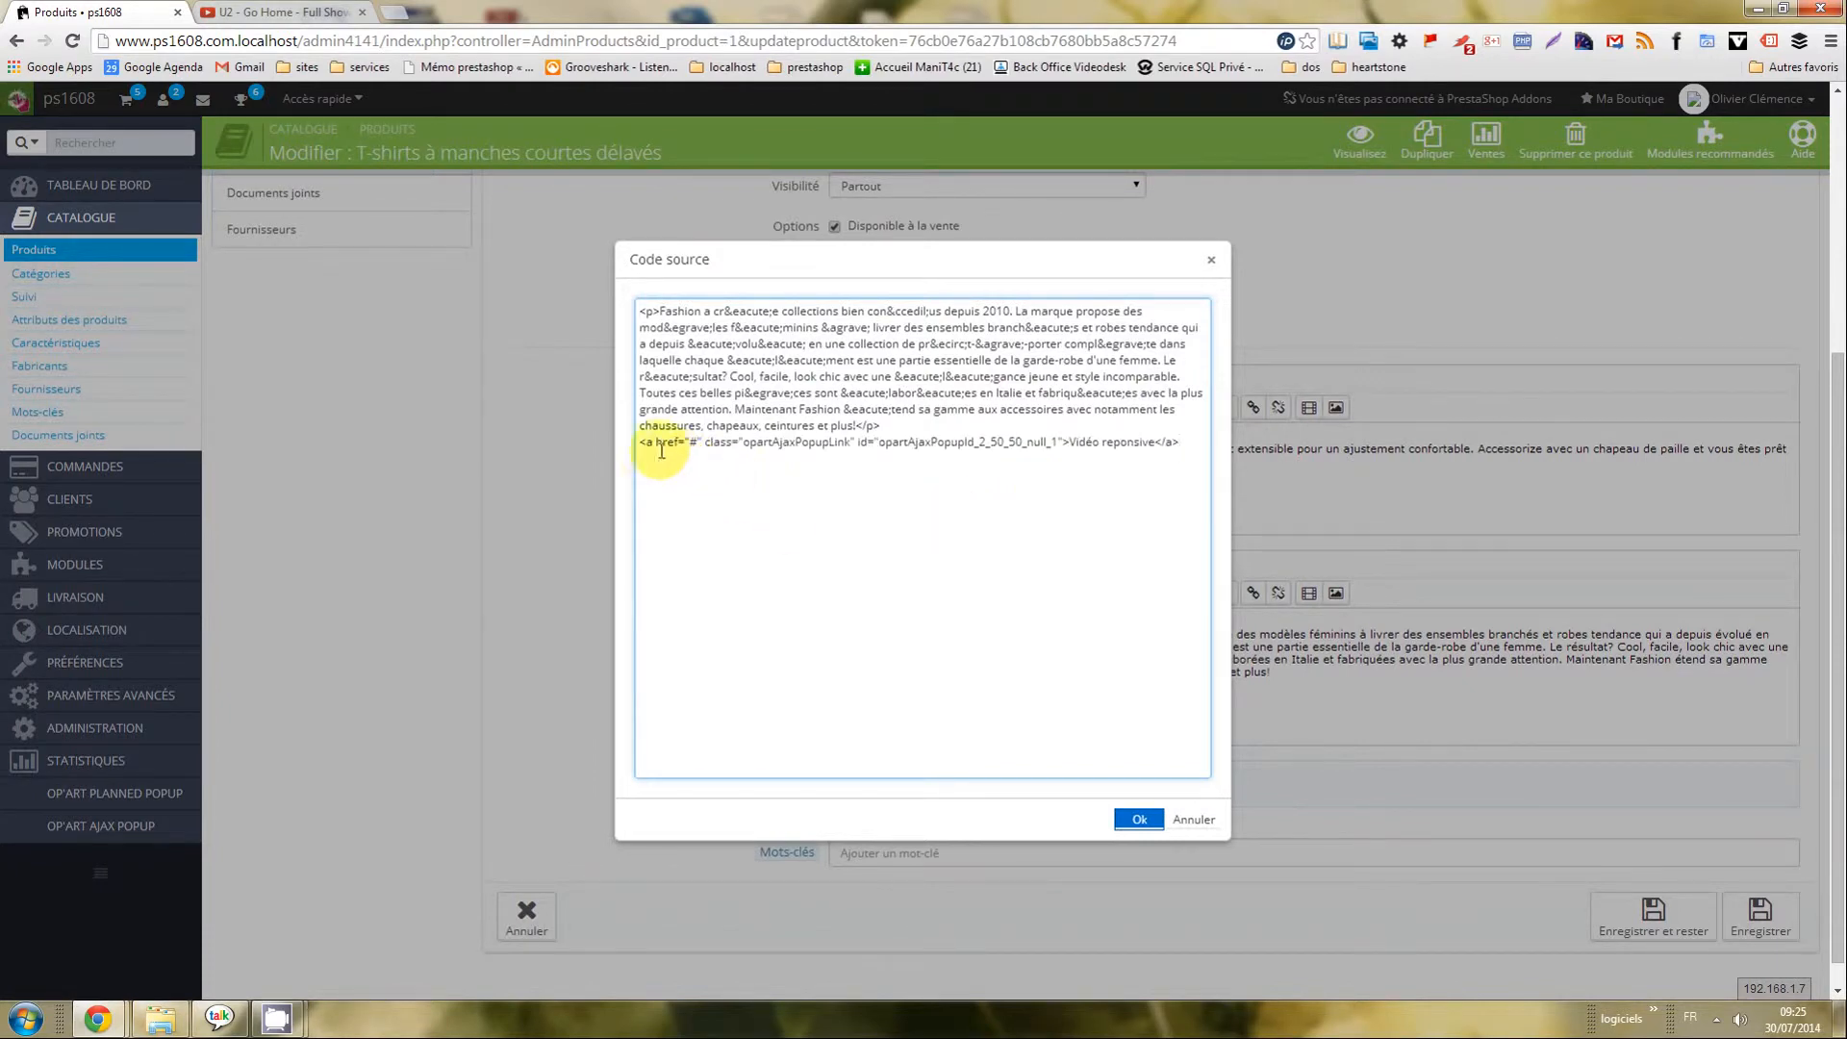
type("<p>")
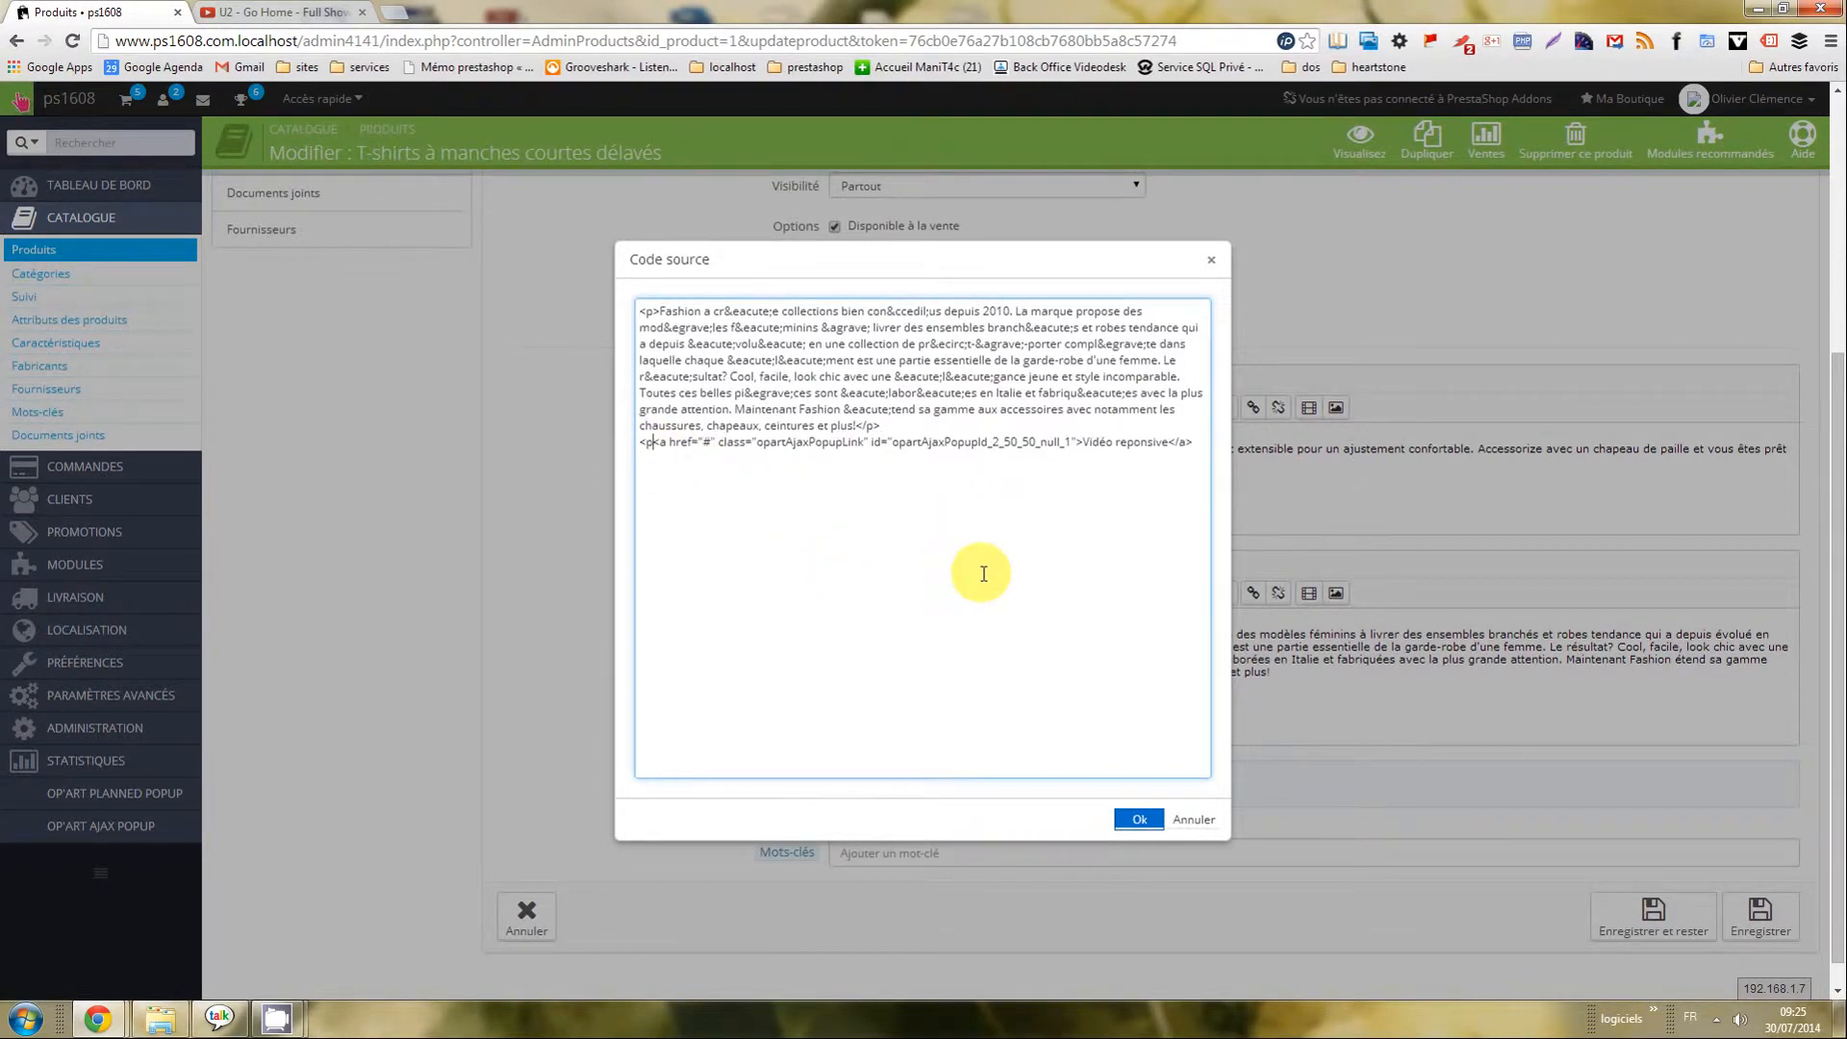
left_click(1200, 434)
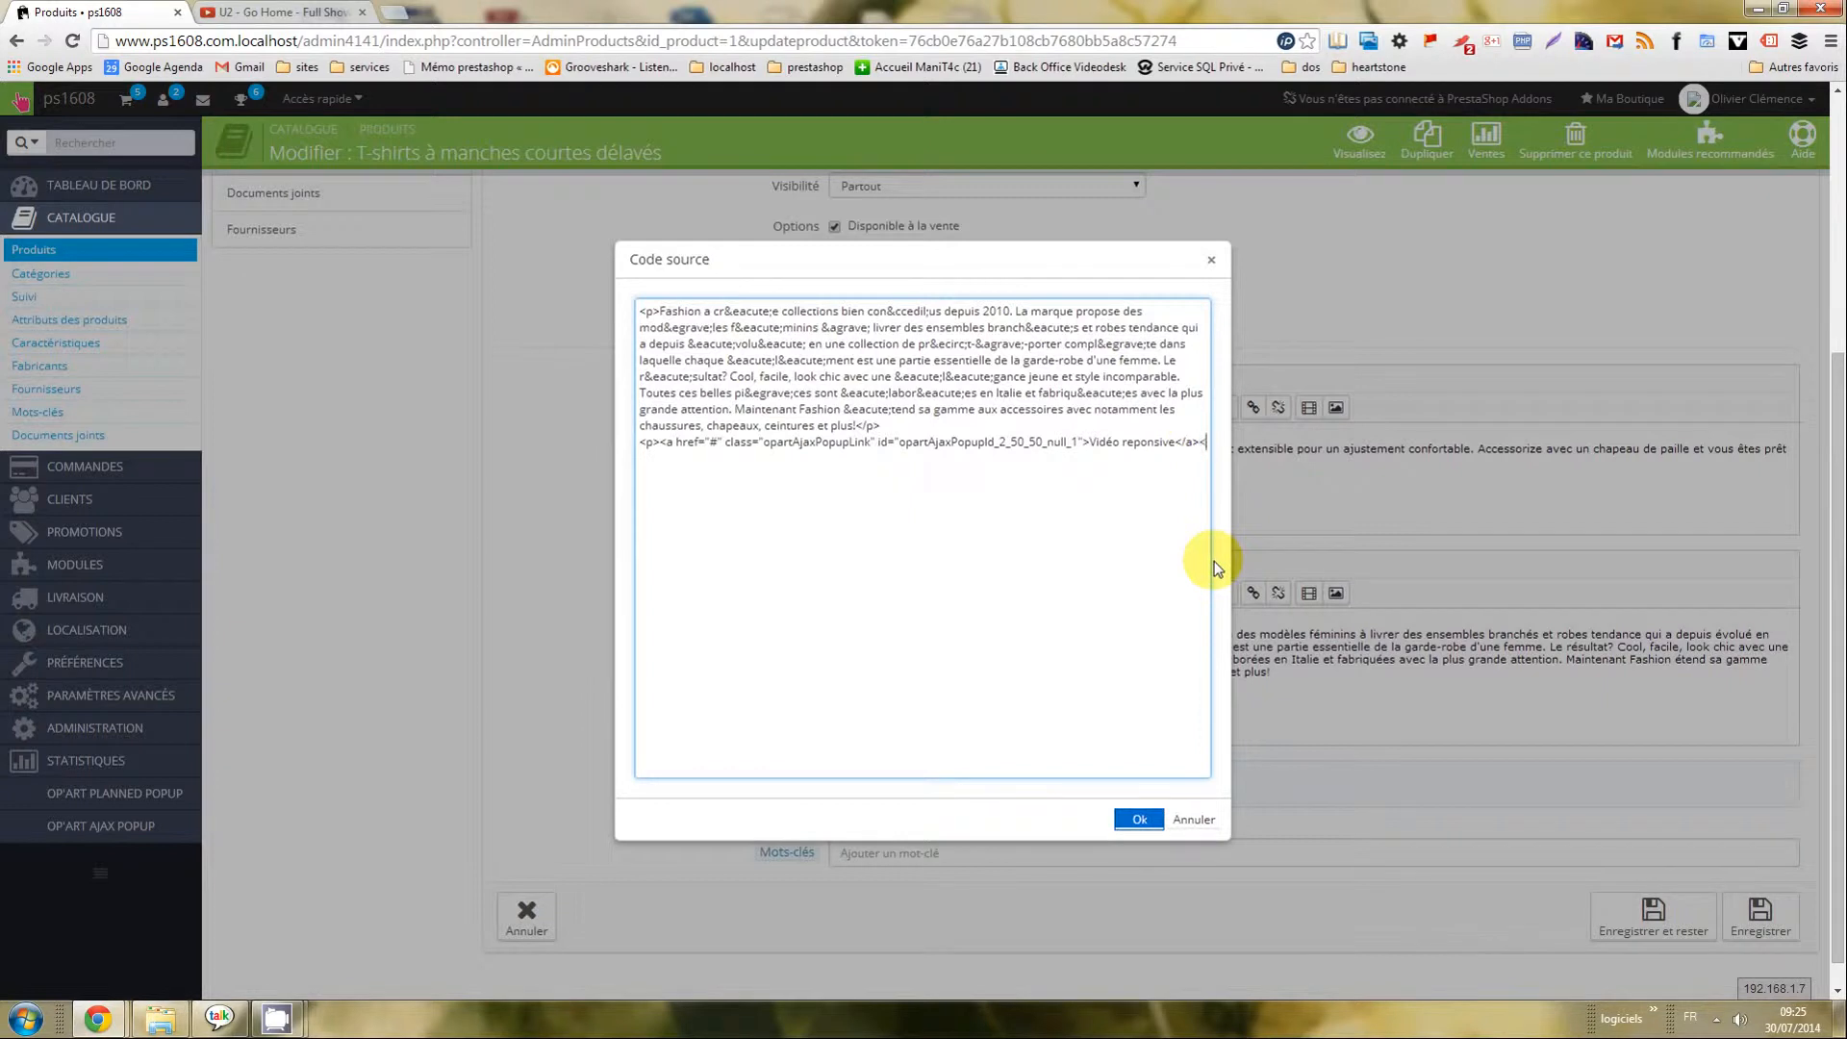
type("</p>")
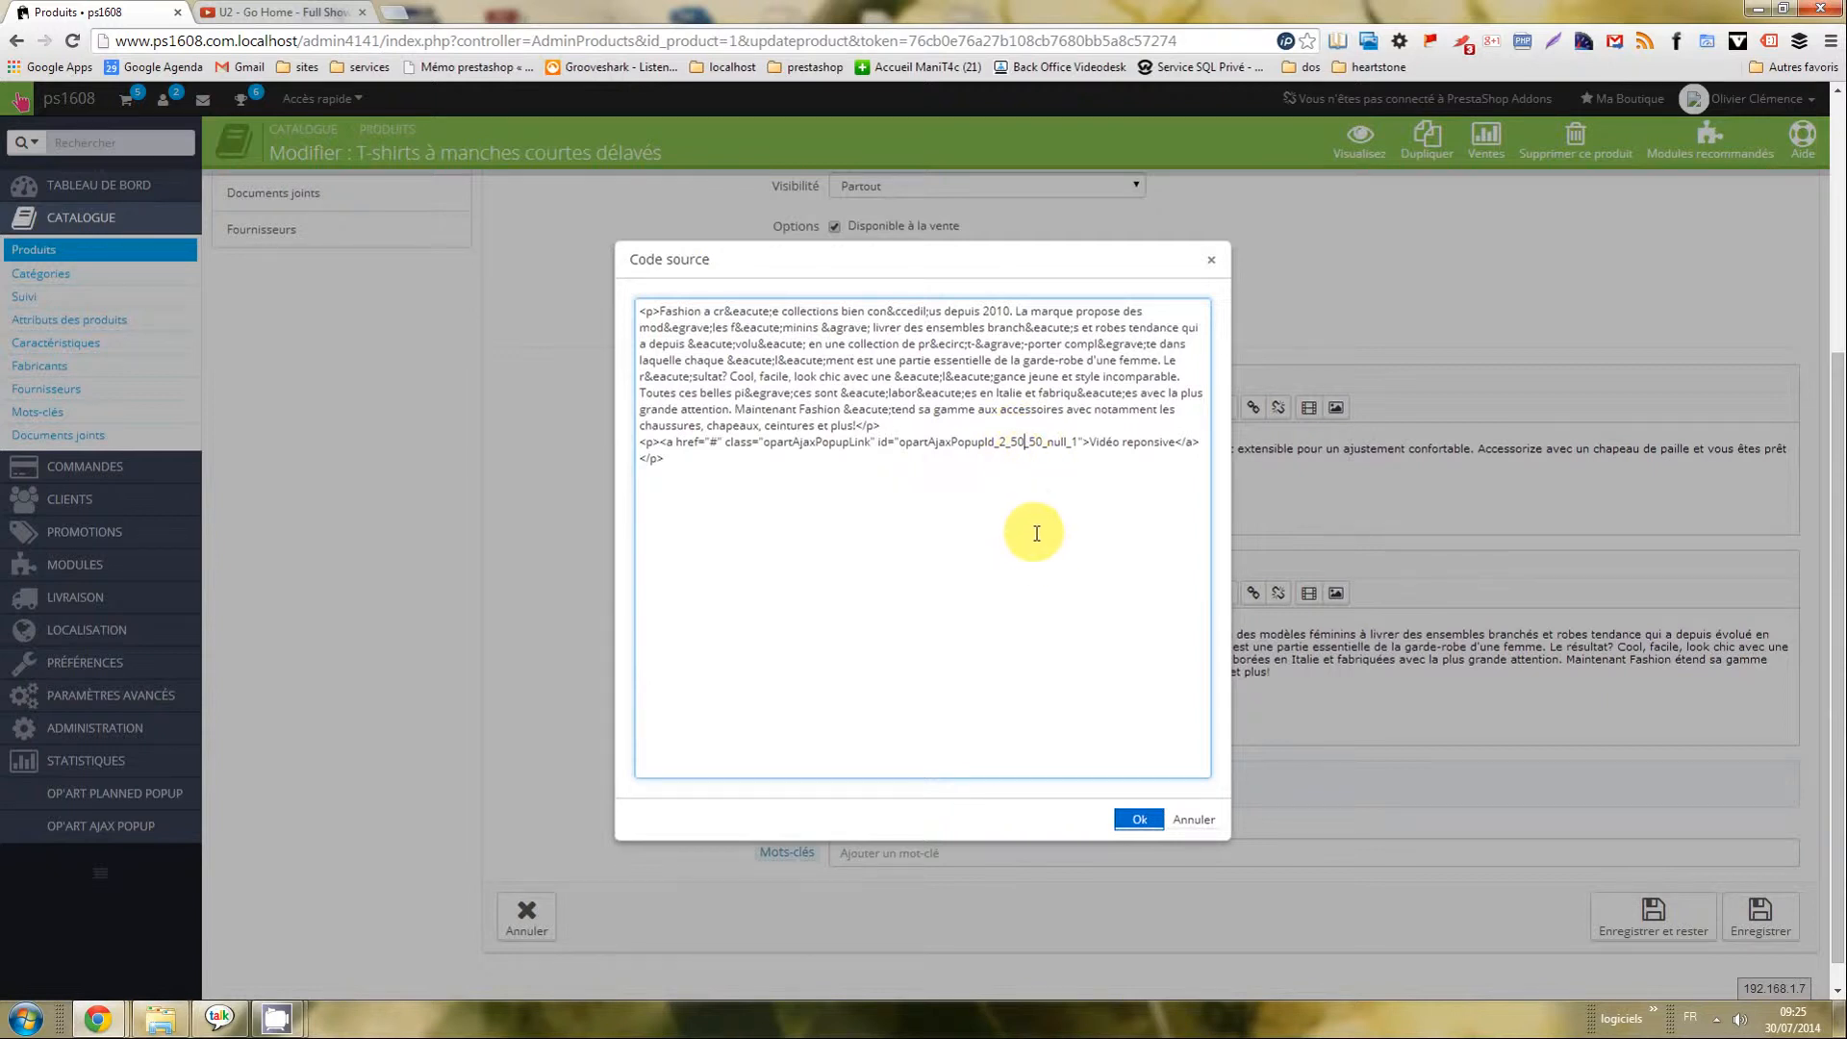
Set the height part of the popup link's id to auto, apply the source code, and save the product while staying on its page.
left_click(1036, 445)
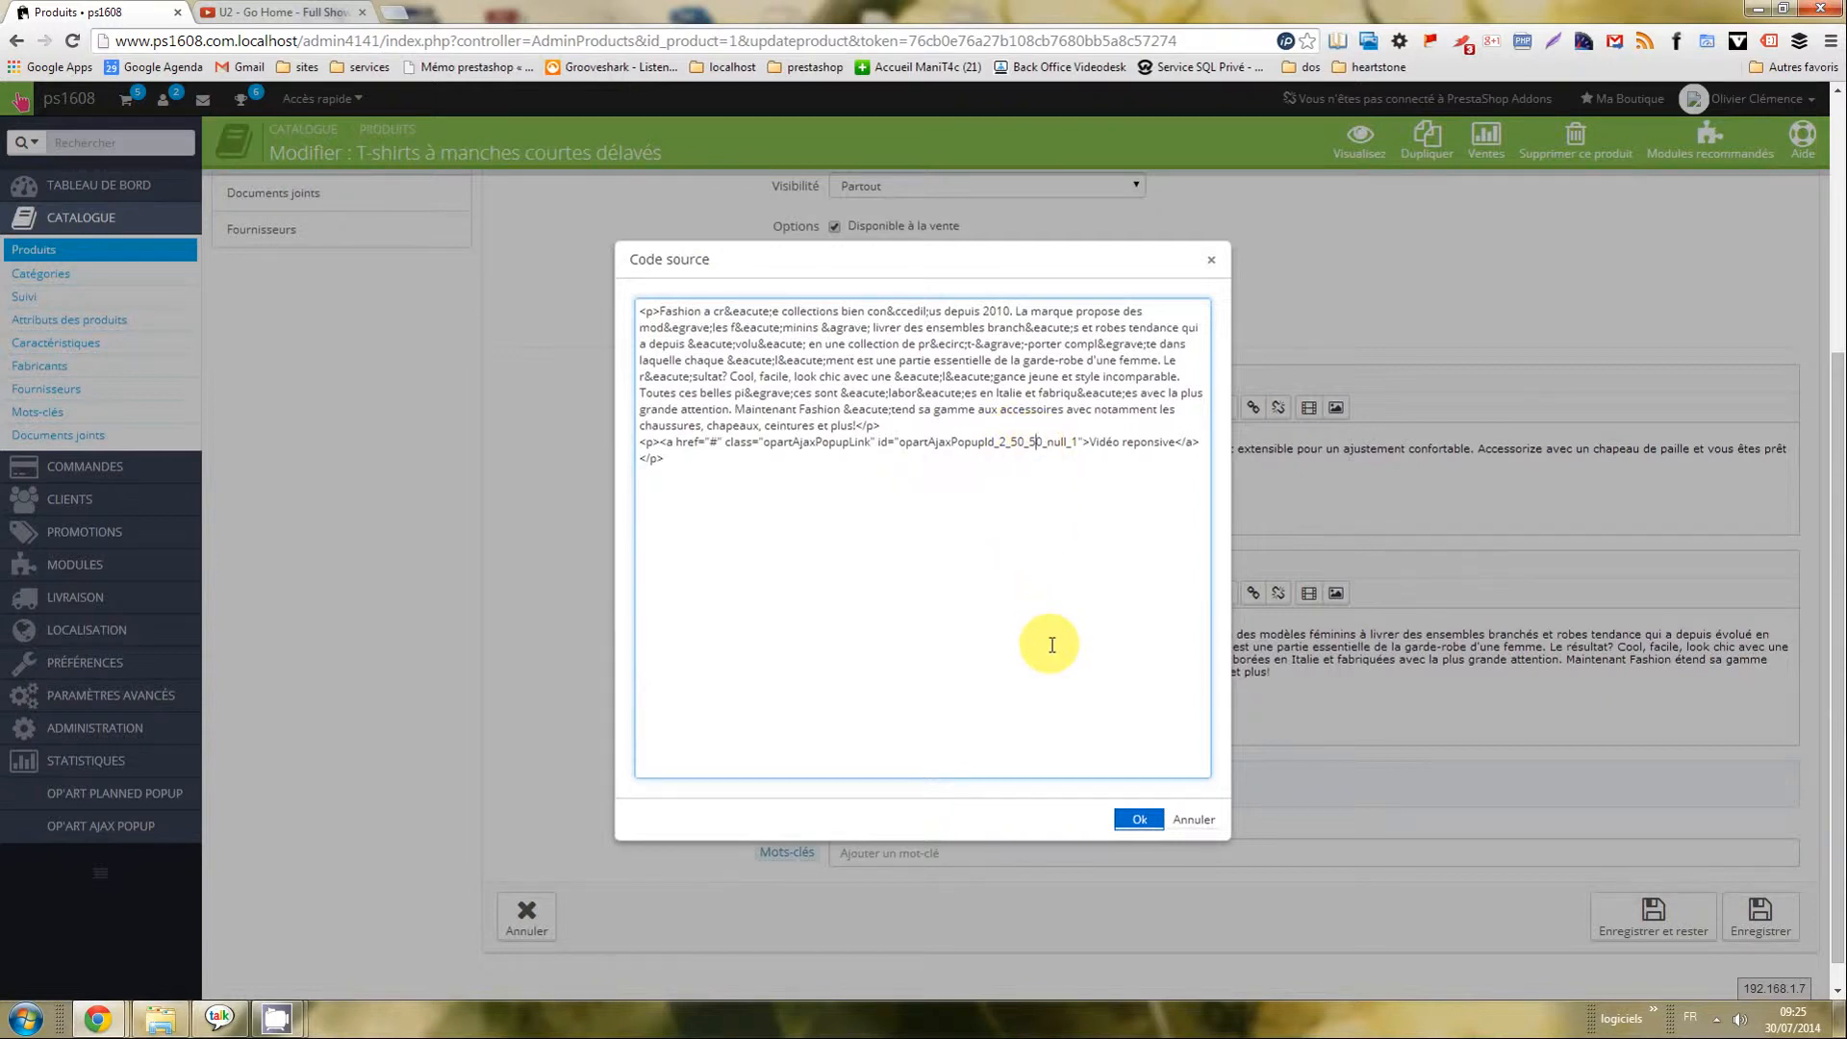
key("BackSpace")
key("Delete")
key("Delete")
type("atto")
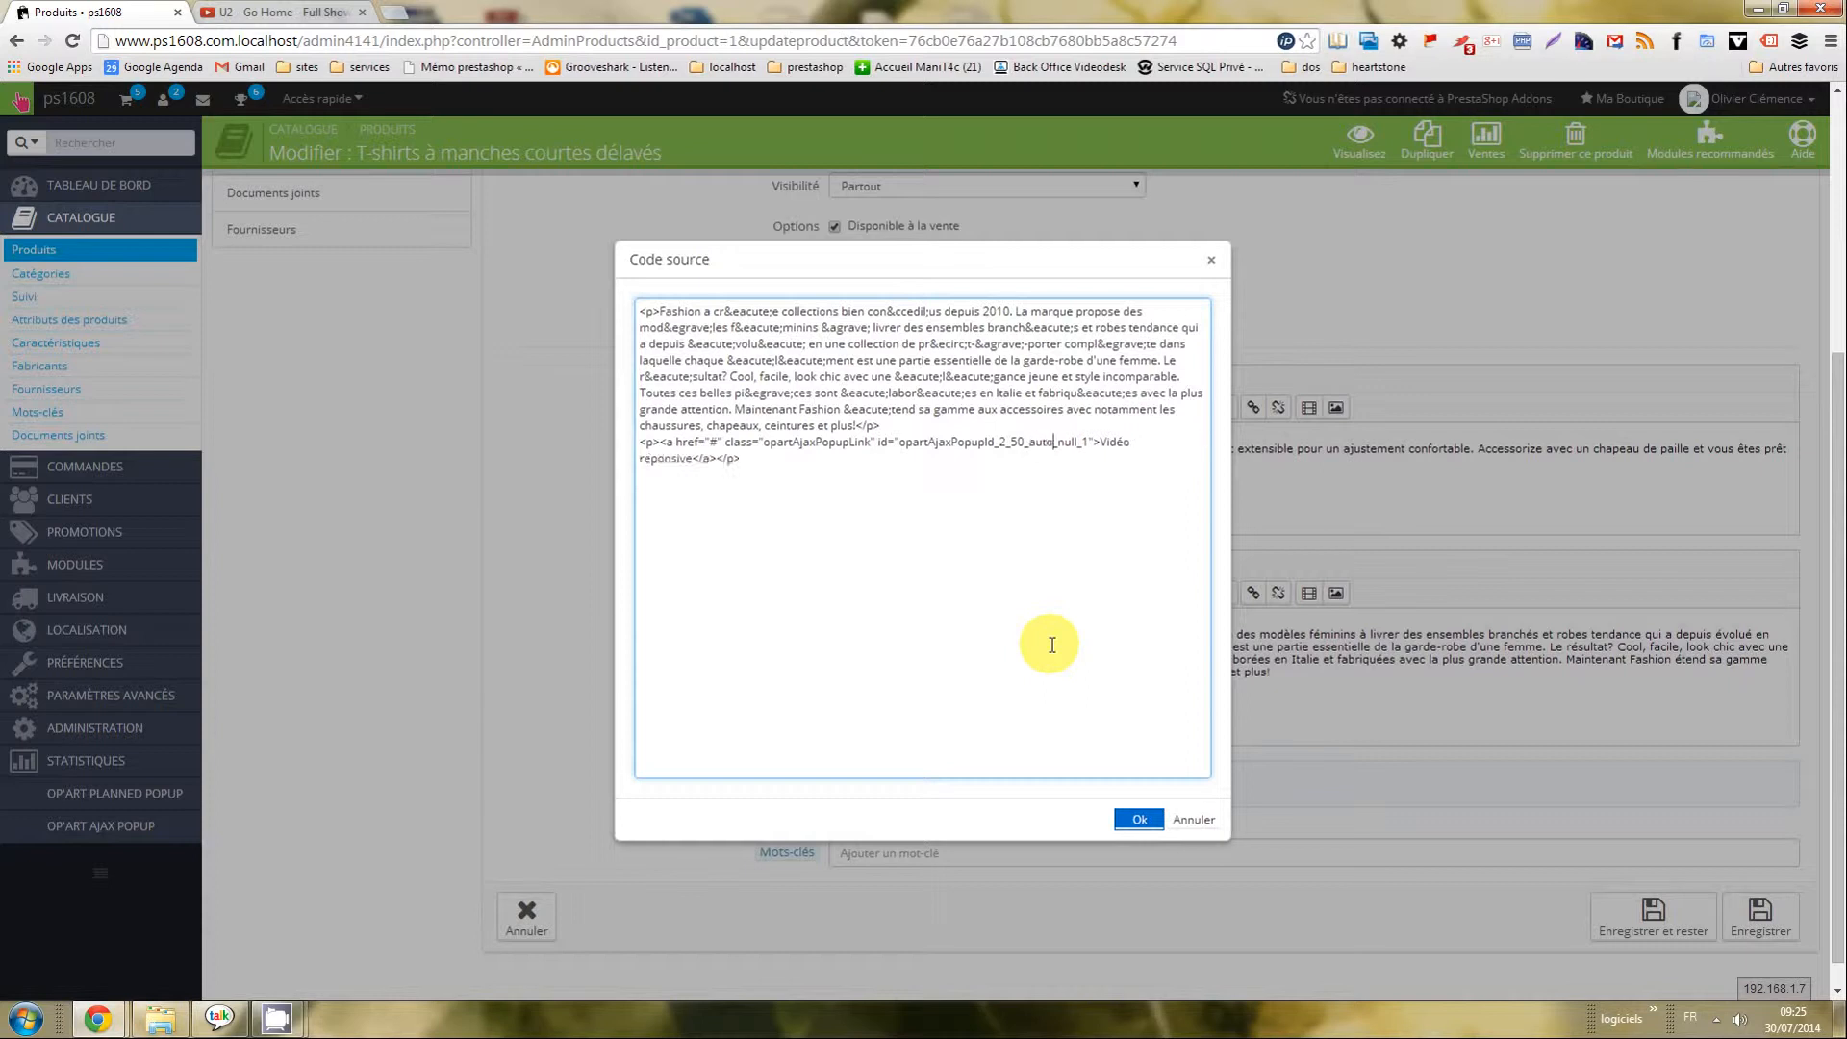
left_click(1012, 492)
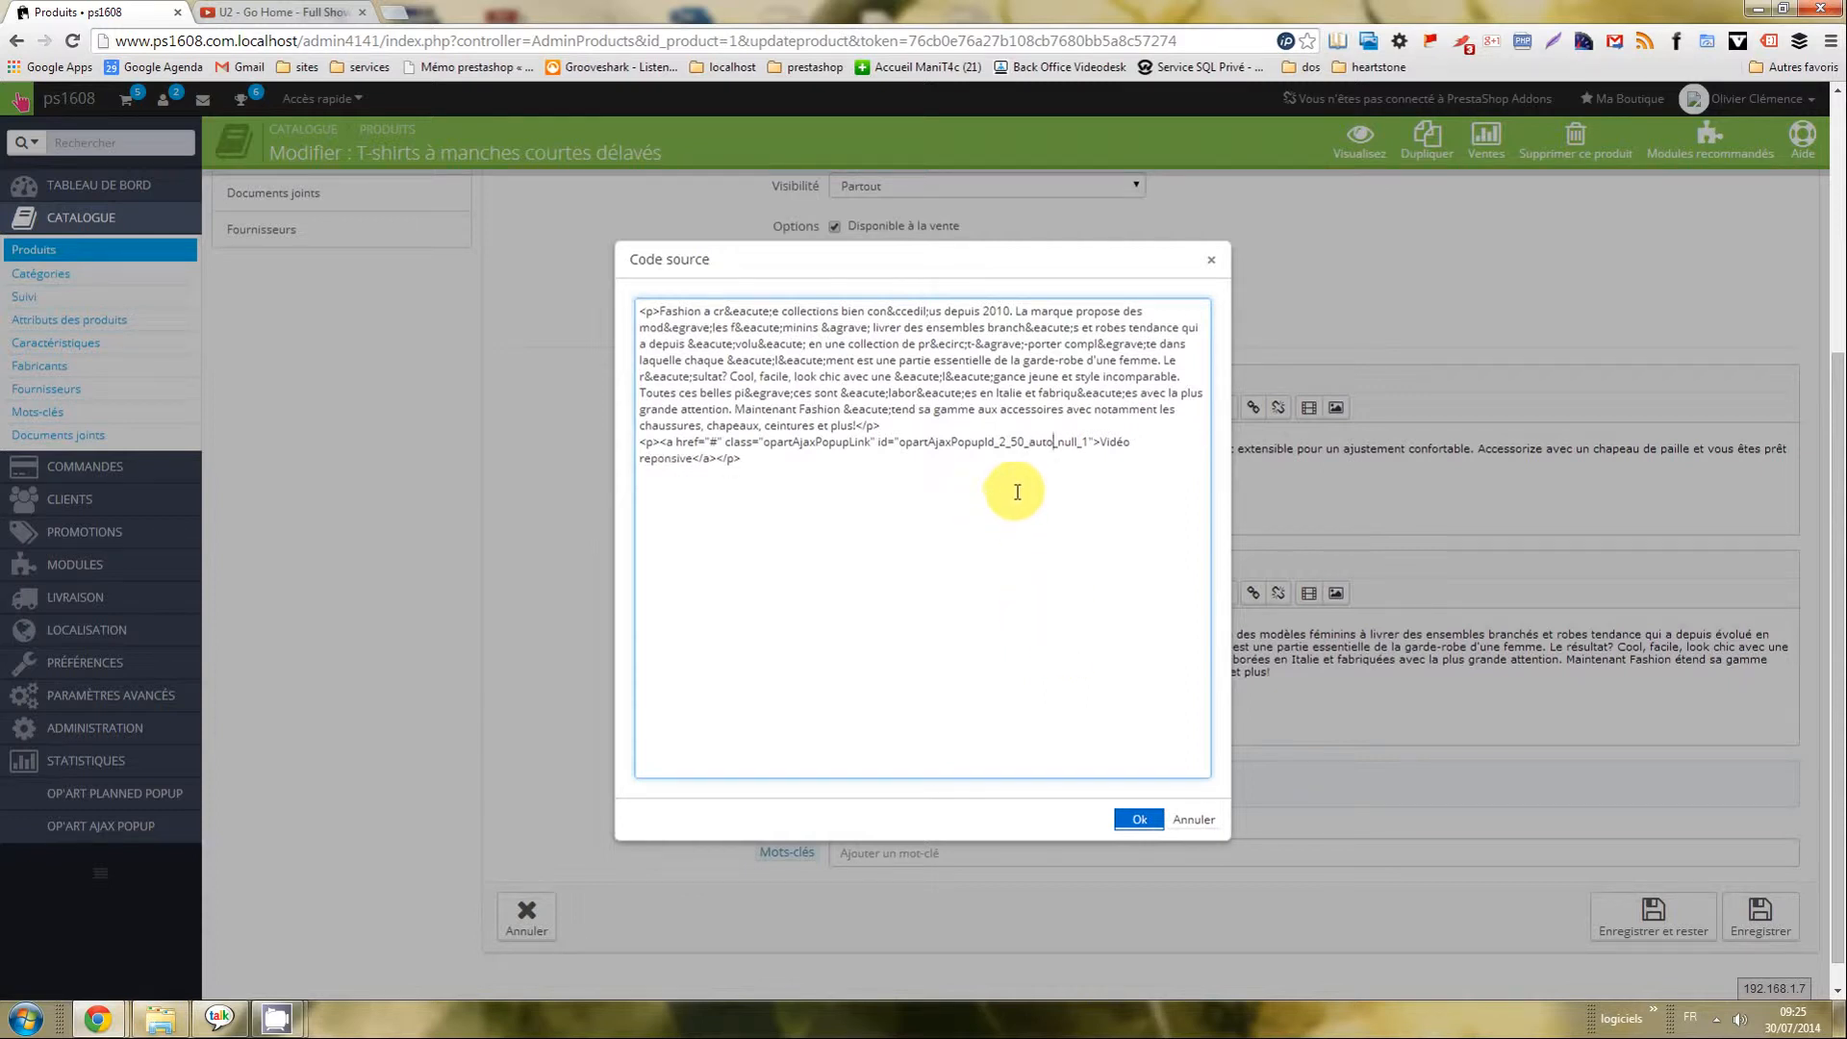
left_click(1137, 819)
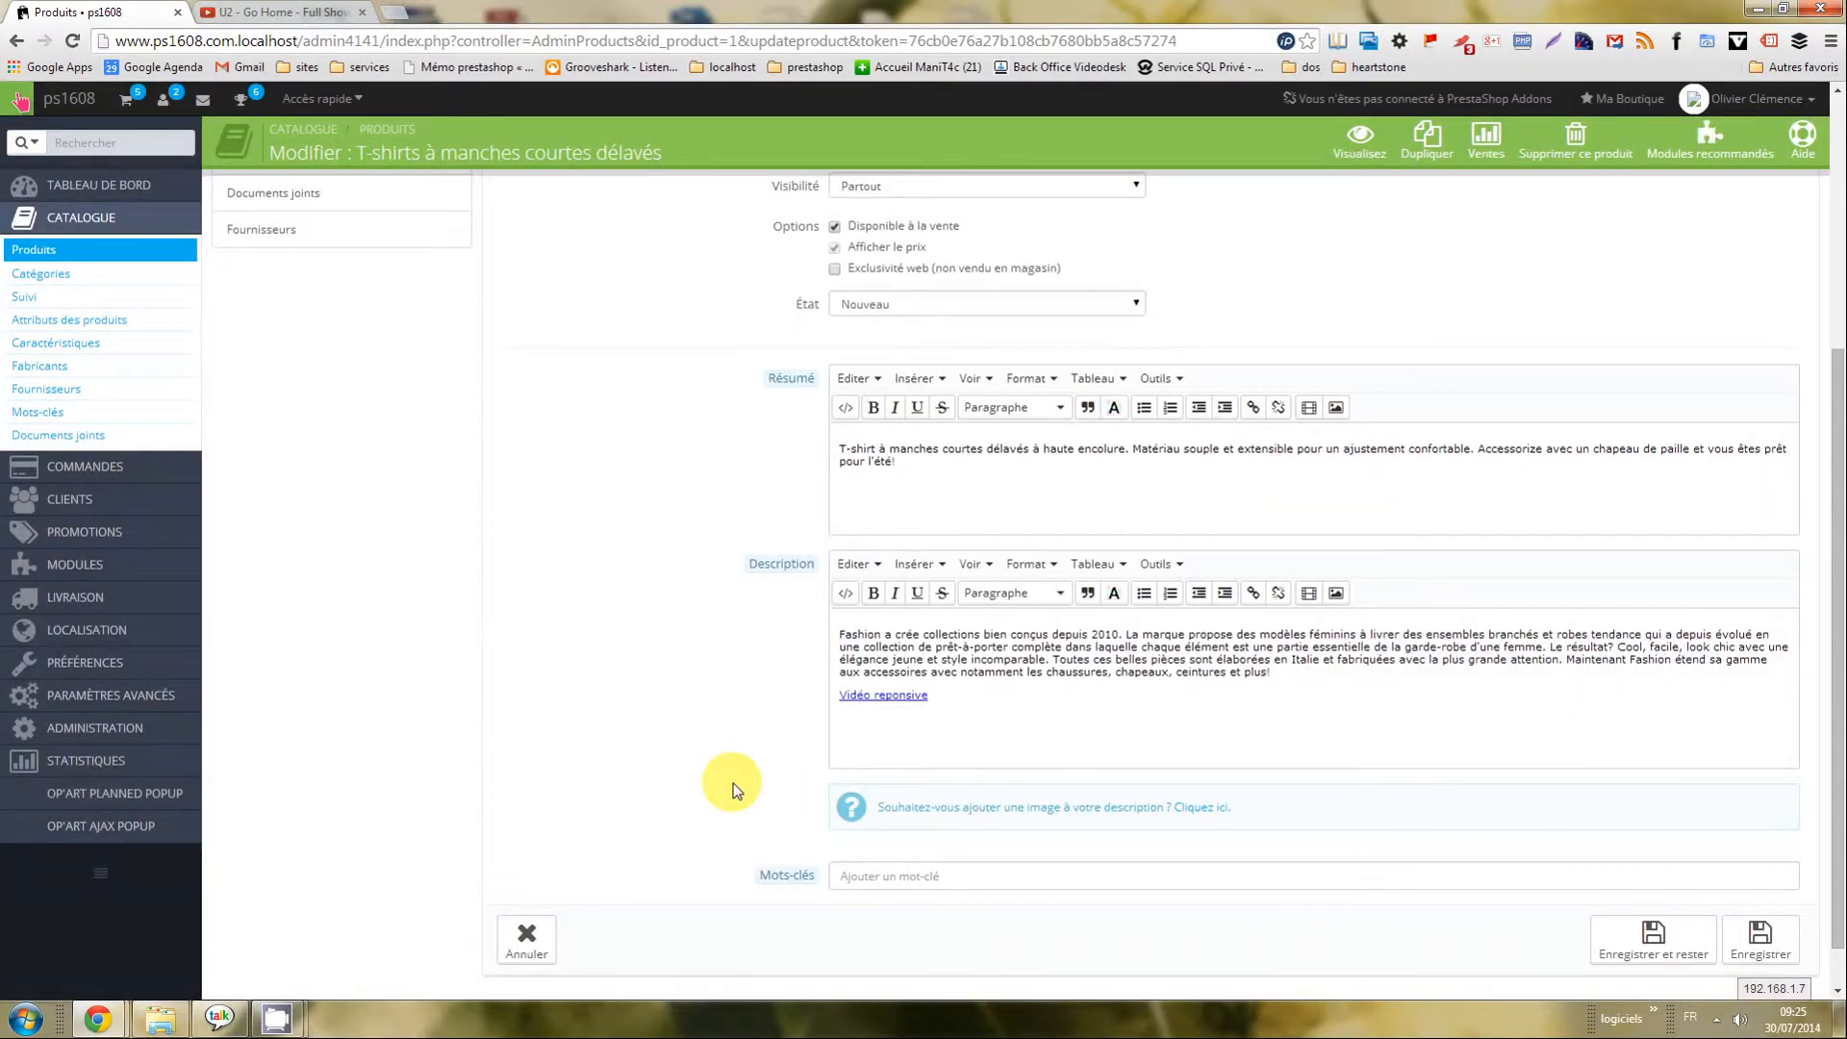
scroll(733, 783, "down", 1)
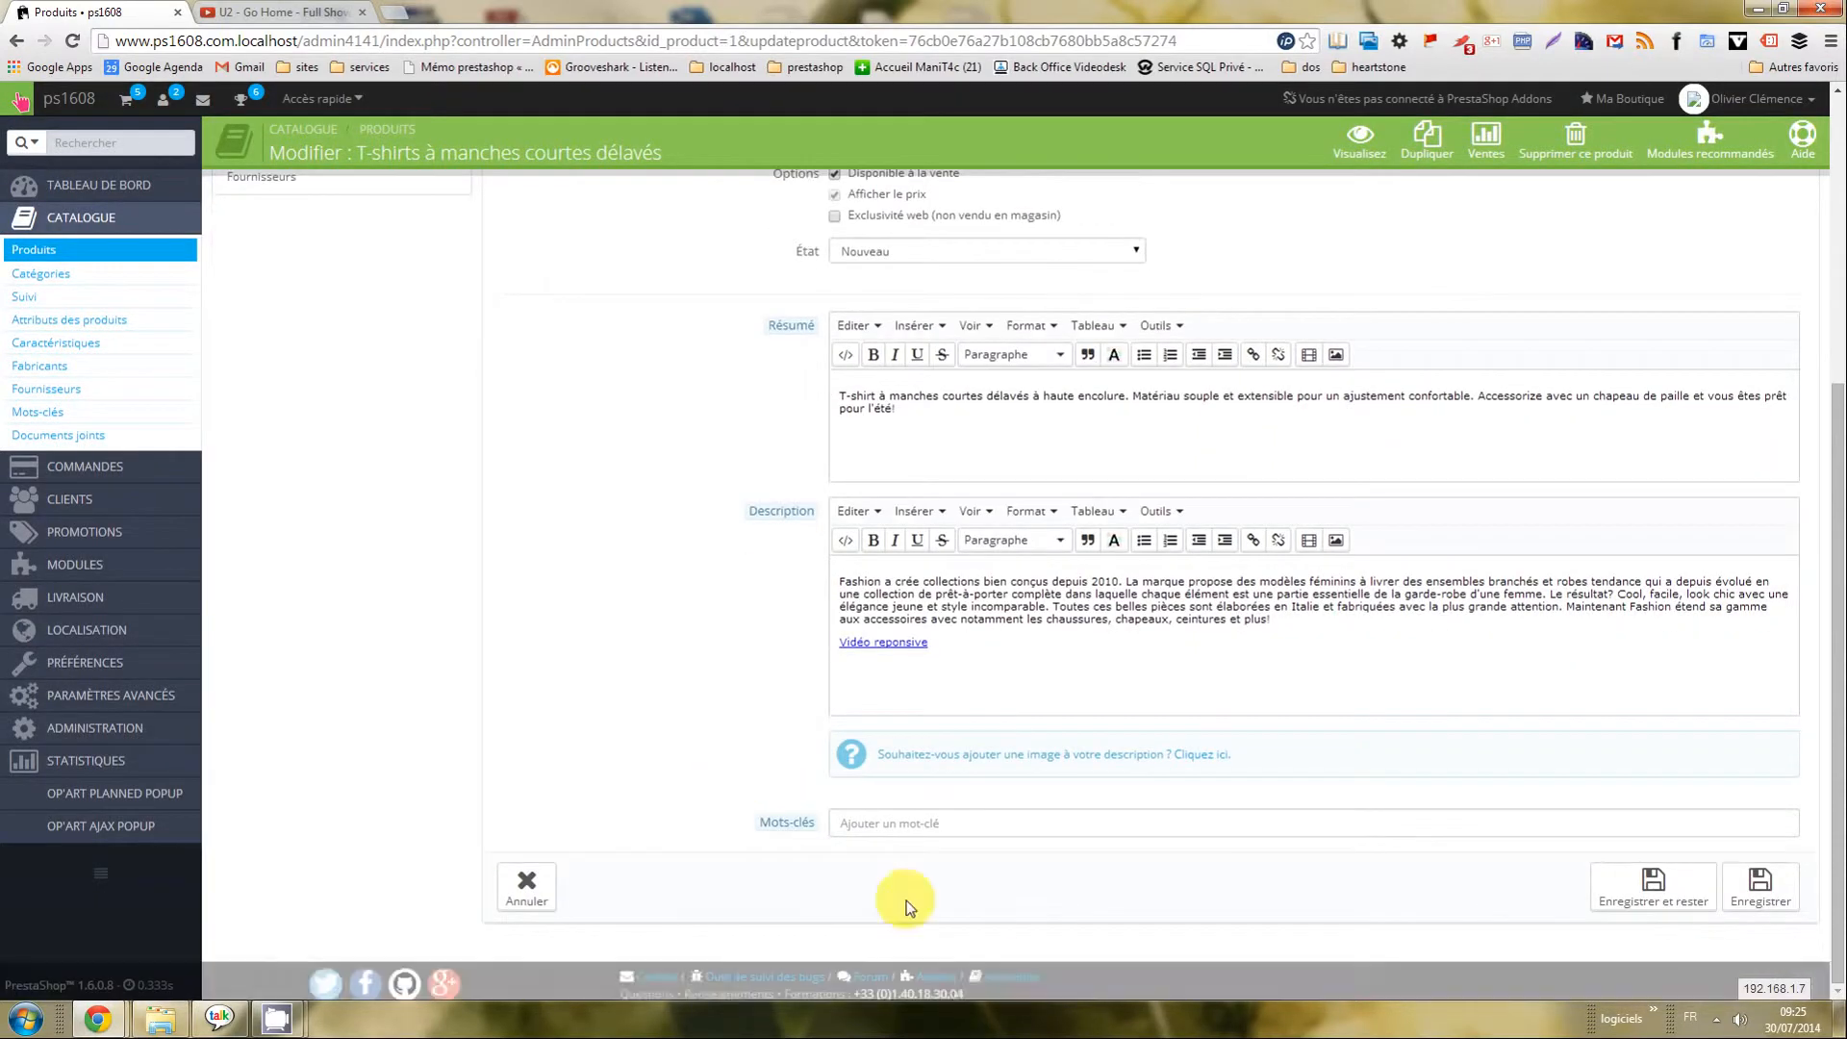
left_click(1624, 912)
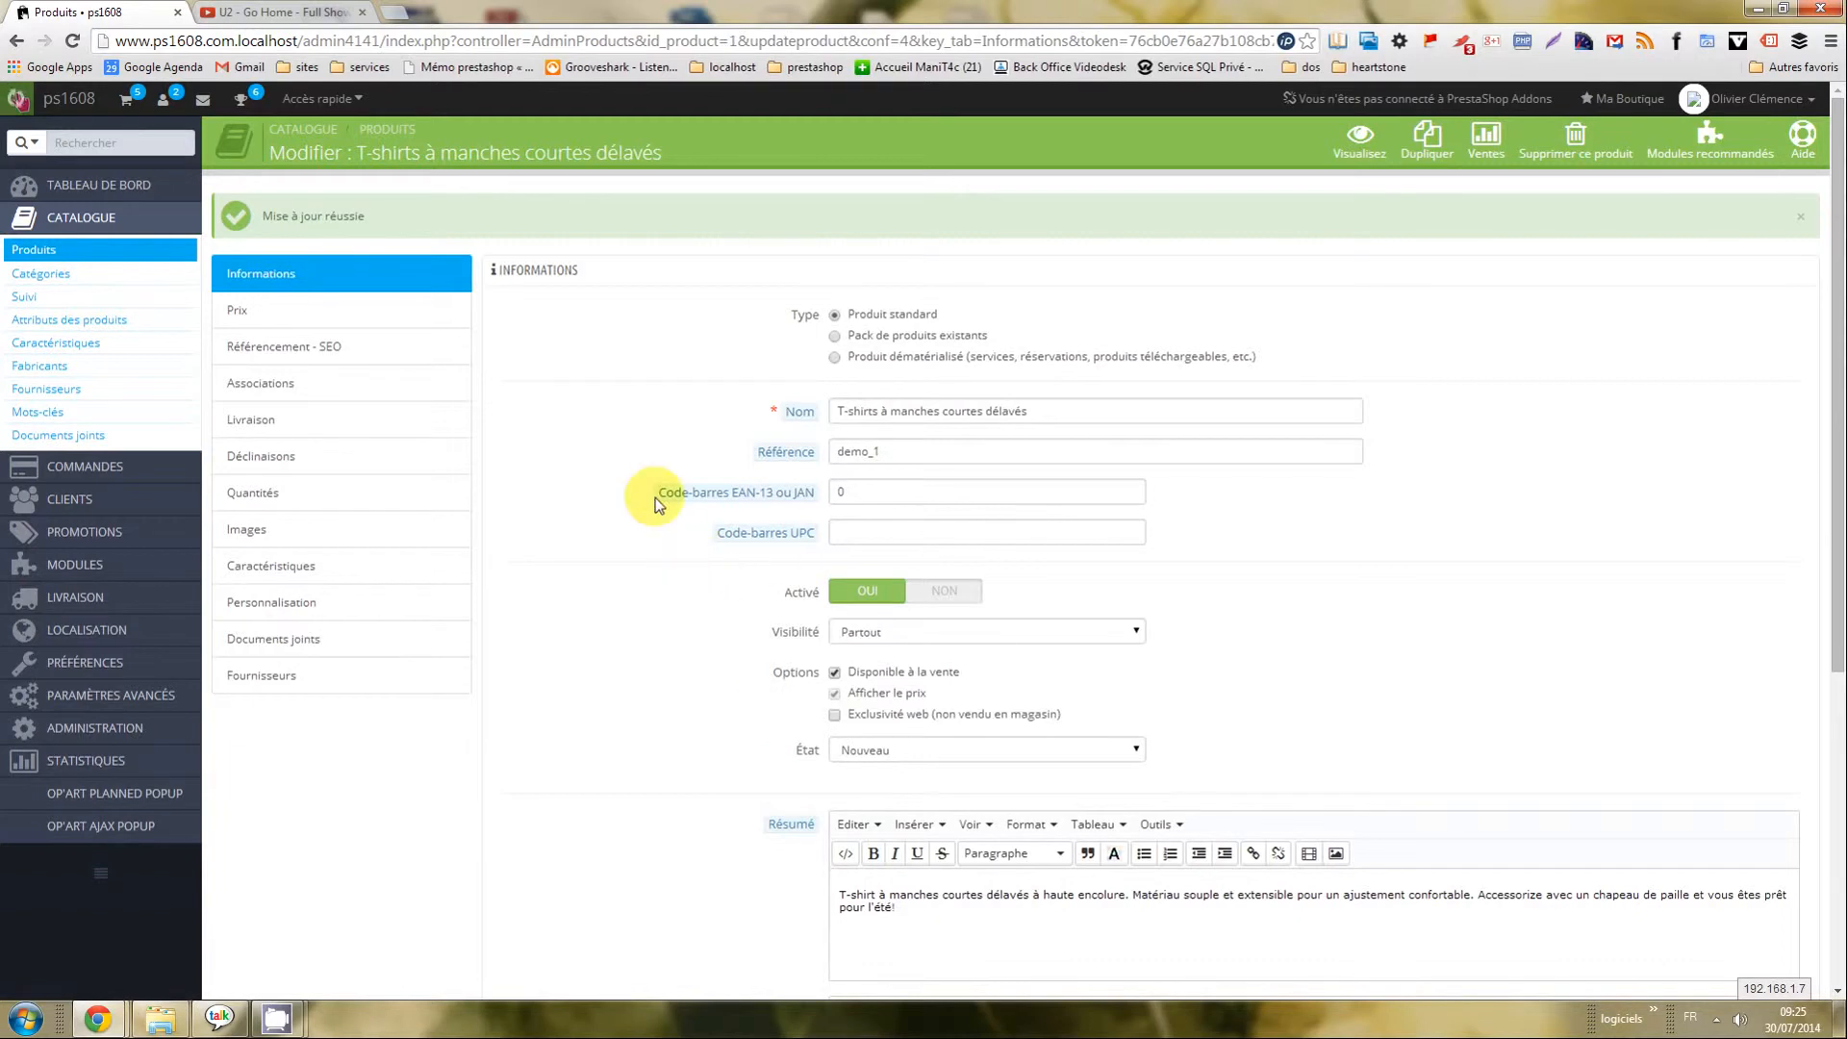
View the T-shirt product in the shop and open the video popup from the "Vidéo reponsive" link in its description.
left_click(1359, 143)
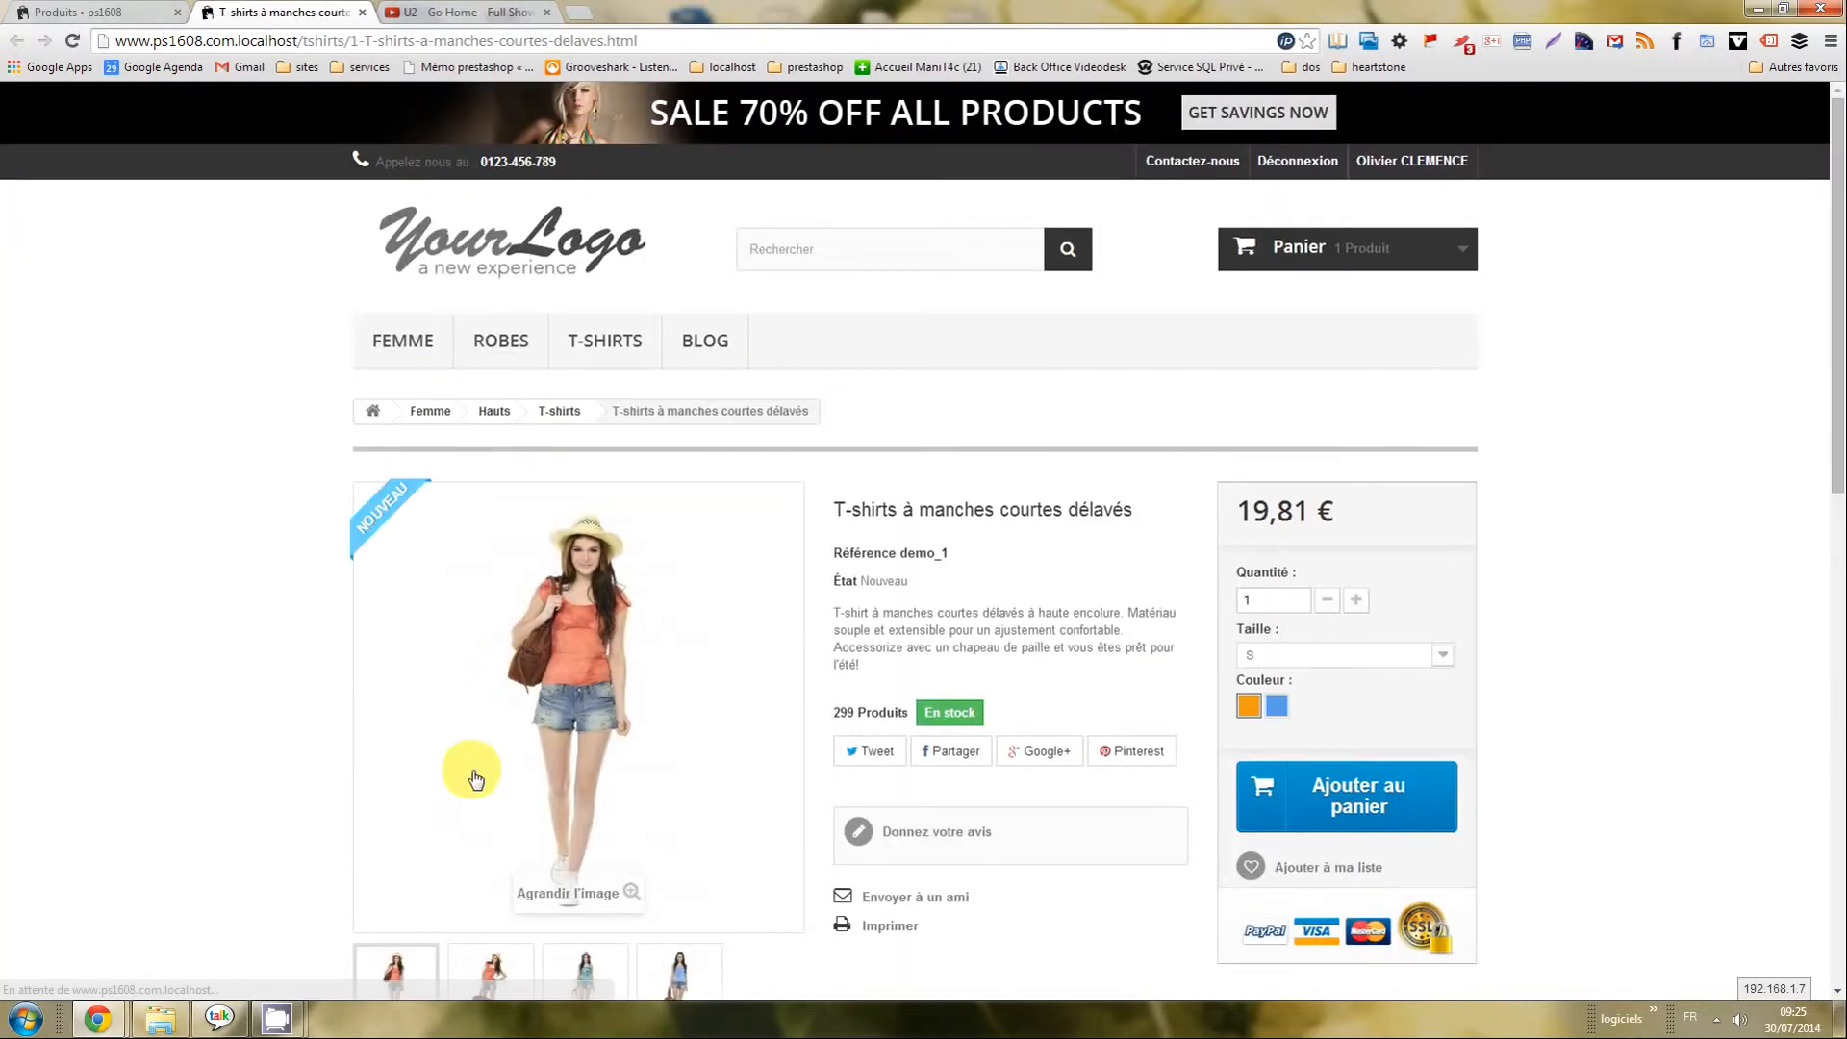
scroll(783, 774, "down", 8)
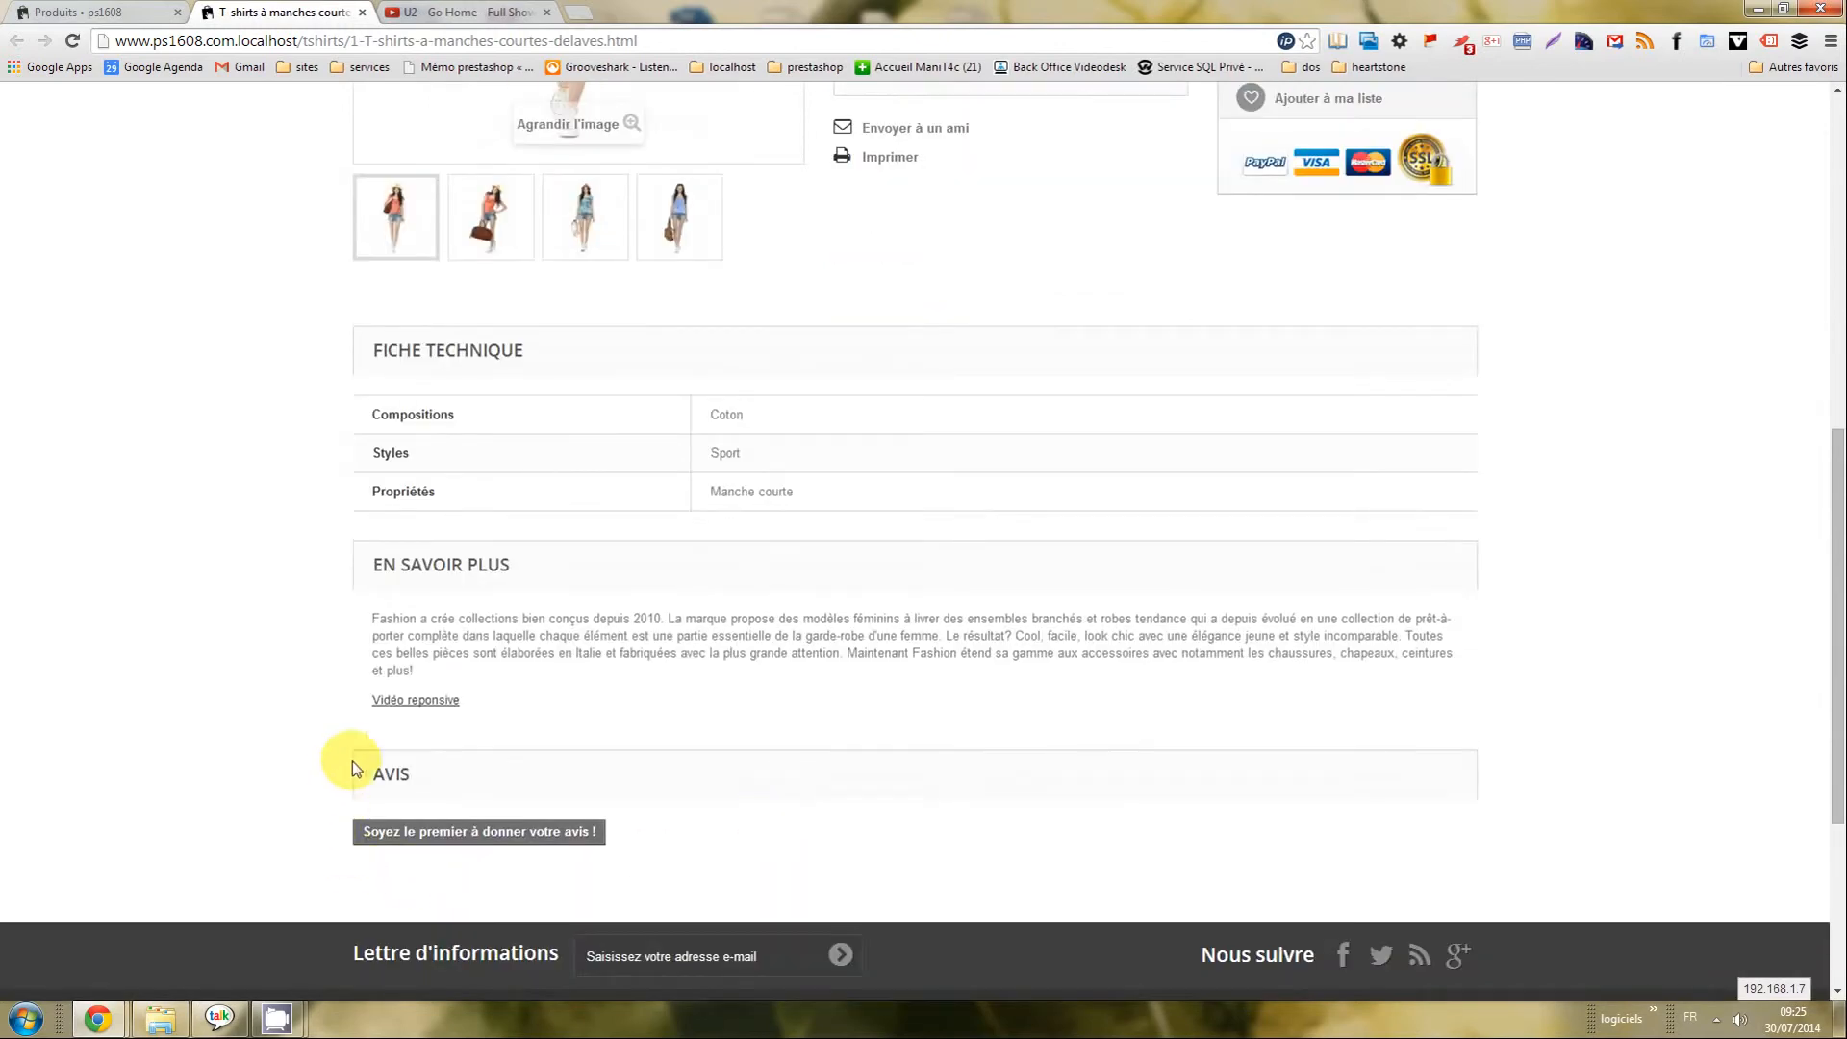
left_click(416, 700)
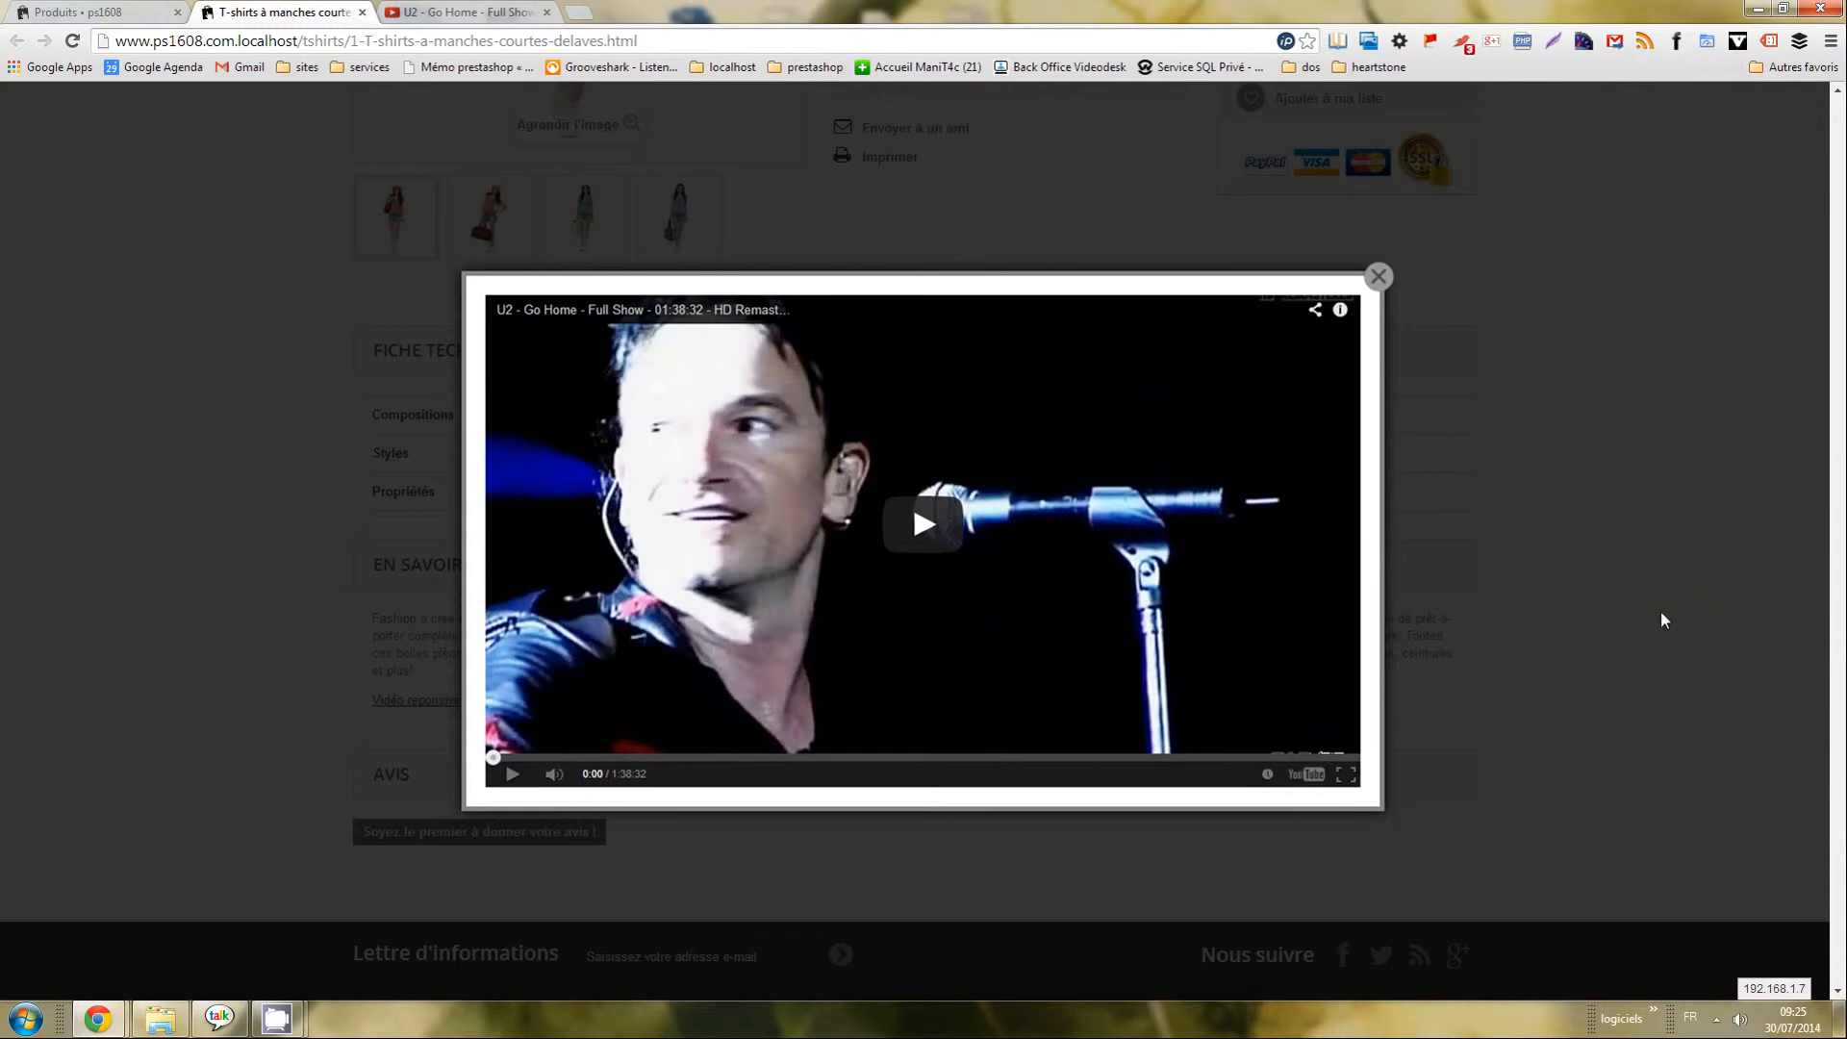
Restore the browser window to a smaller size and enlarge it to check how the video popup scales.
left_click(1783, 8)
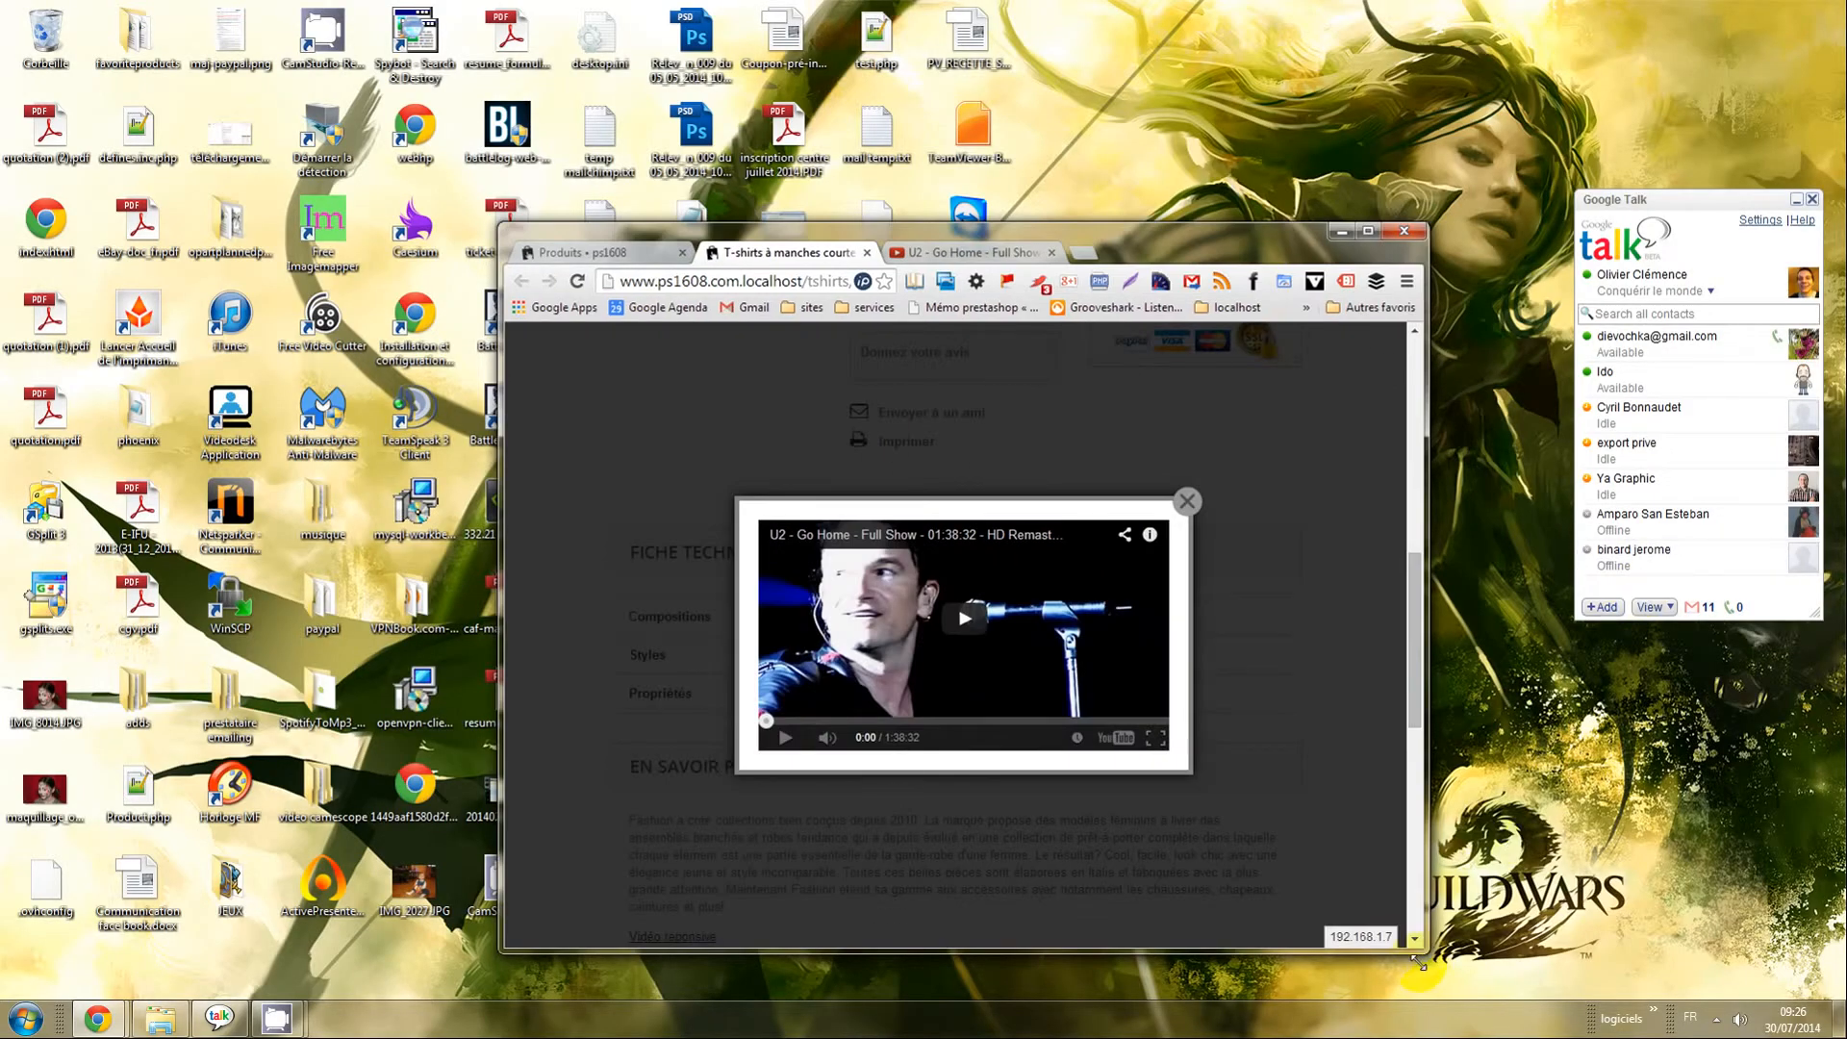
left_click_drag(1420, 961, 1616, 993)
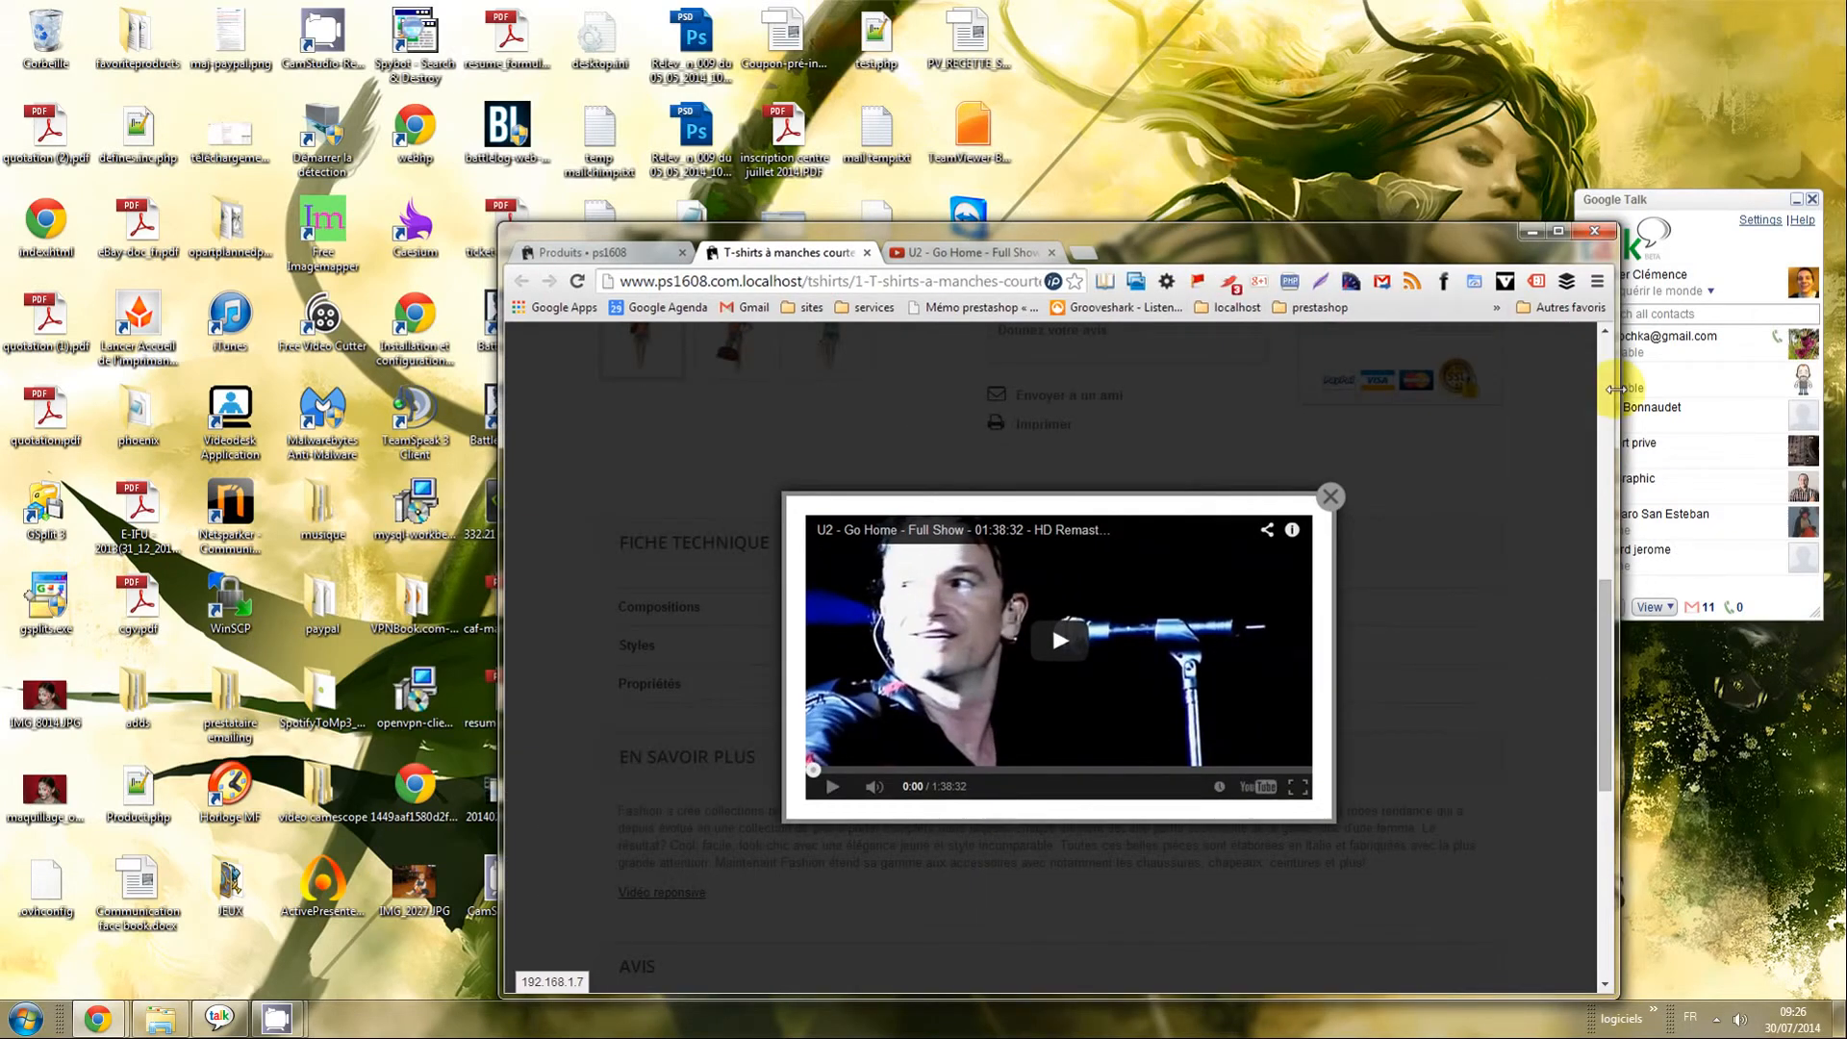